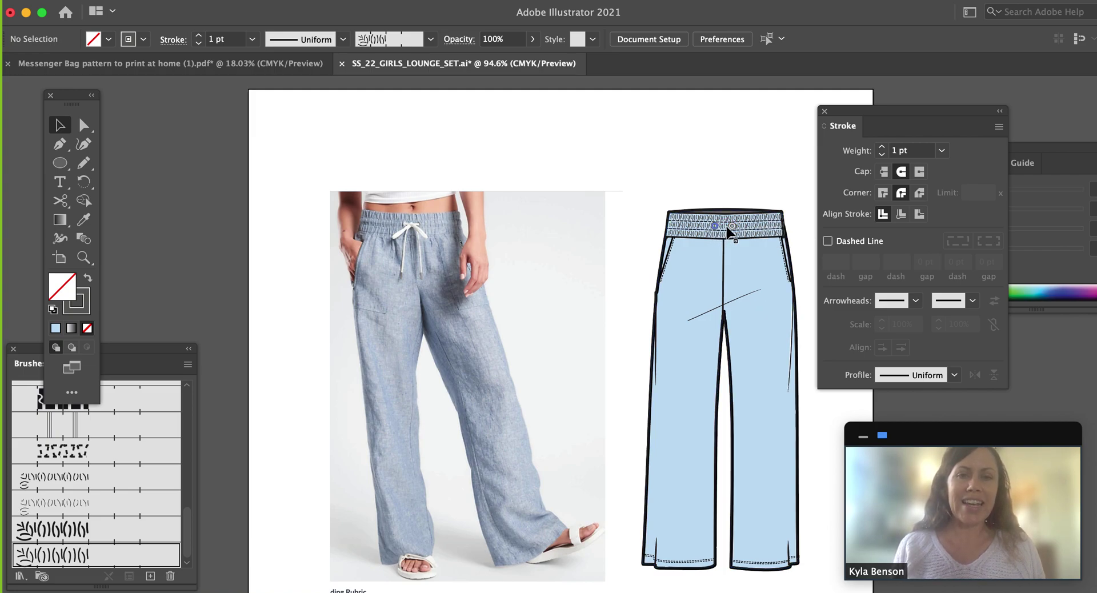
{"action": "key", "text": "z"}
{"action": "left_click", "coordinate": [421, 220]}
{"action": "left_click_drag", "start_coordinate": [421, 220], "coordinate": [700, 454]}
{"action": "key", "text": "n"}
{"action": "left_click_drag", "start_coordinate": [412, 256], "coordinate": [472, 257]}
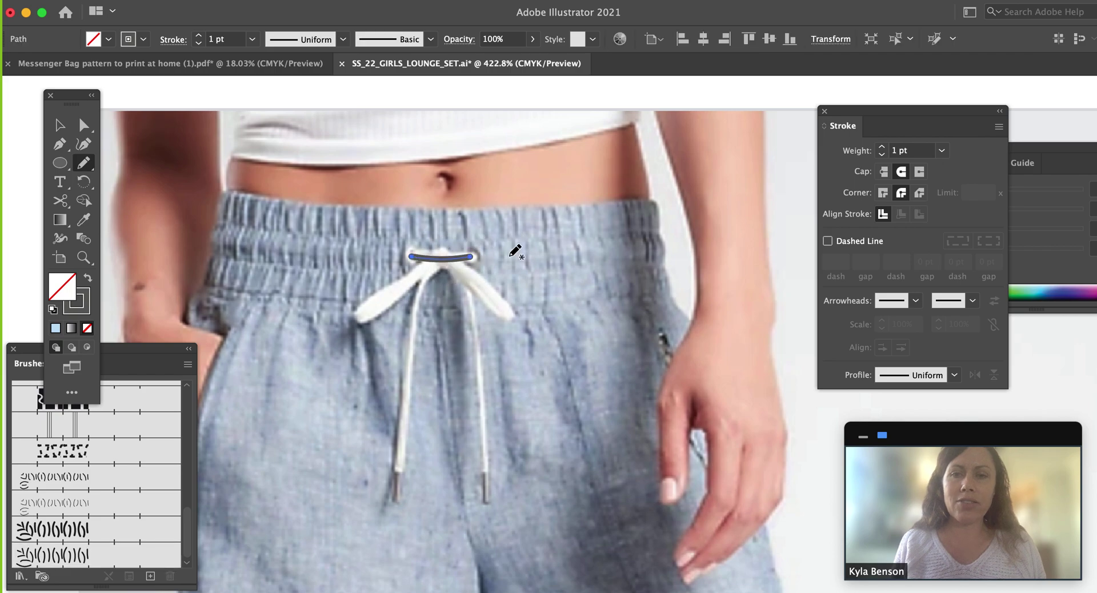
{"action": "key", "text": "super+z"}
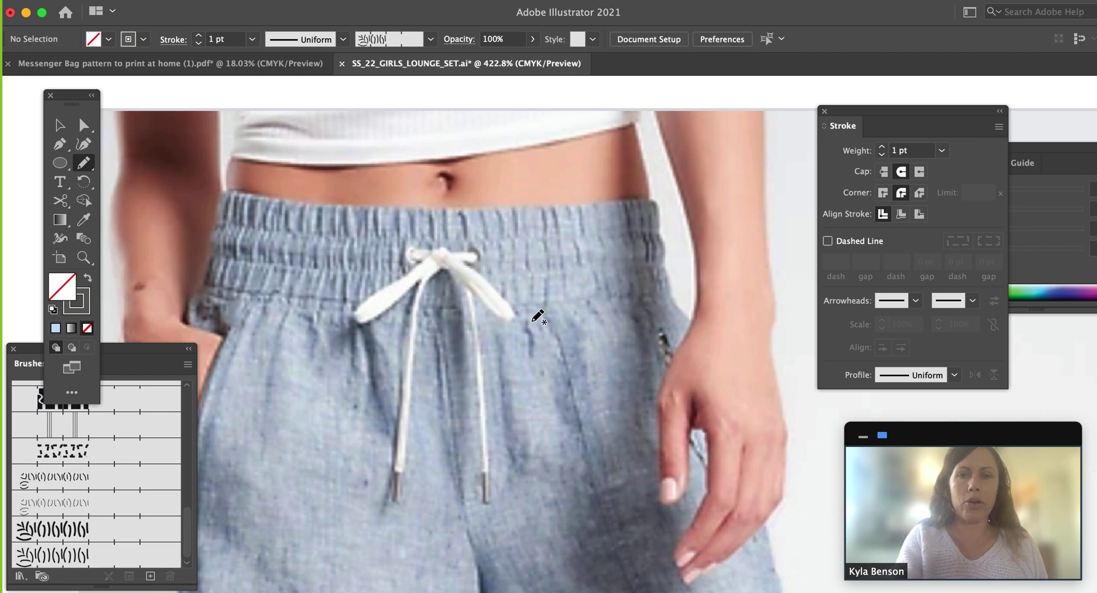
Draw a straight drawcord line between the centres of the two waistband eyelets on the trouser flat with the Pen tool.
{"action": "mouse_move", "coordinate": [683, 308]}
{"action": "left_mouse_down"}
{"action": "mouse_move", "coordinate": [301, 363]}
{"action": "mouse_move", "coordinate": [123, 358]}
{"action": "left_mouse_up"}
{"action": "left_click_drag", "start_coordinate": [612, 363], "coordinate": [17, 272]}
{"action": "mouse_move", "coordinate": [456, 275]}
{"action": "left_mouse_down"}
{"action": "mouse_move", "coordinate": [207, 285]}
{"action": "mouse_move", "coordinate": [200, 296]}
{"action": "left_mouse_up"}
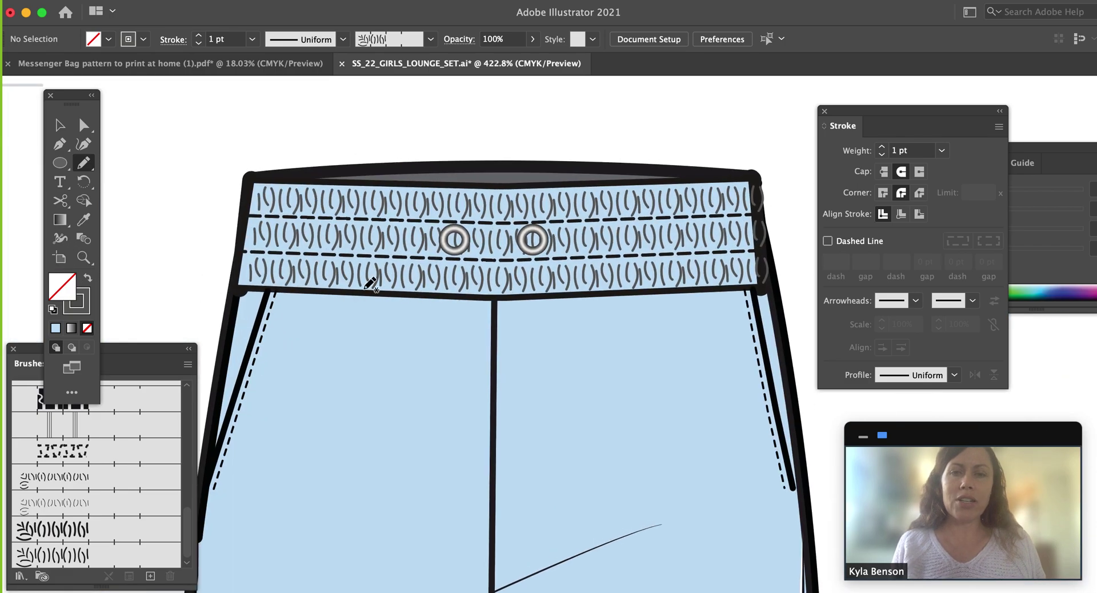
{"action": "key", "text": "p"}
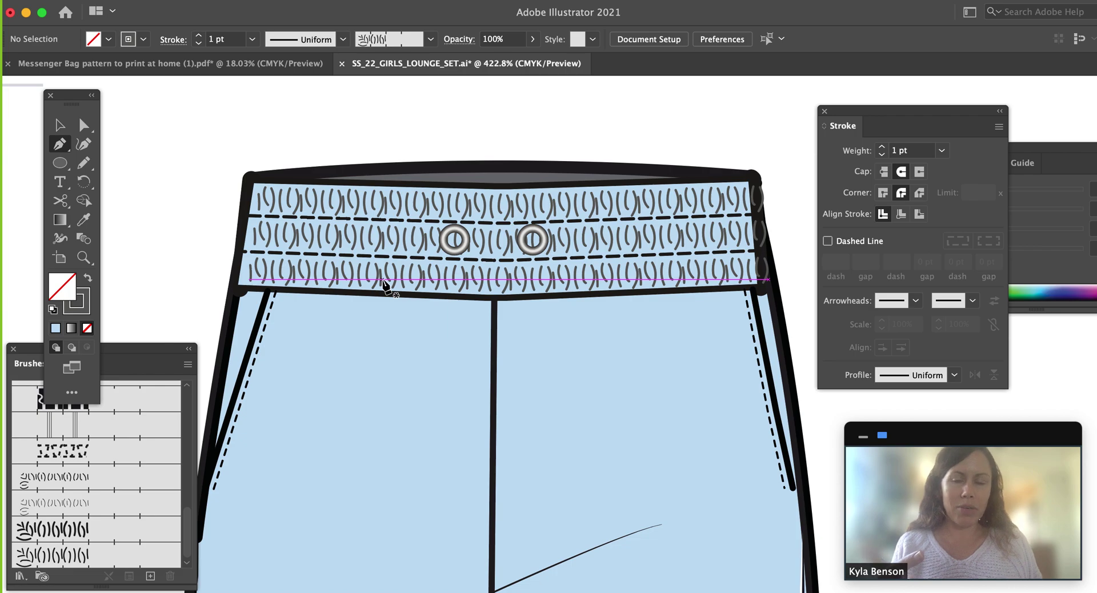
{"action": "left_click", "coordinate": [455, 240]}
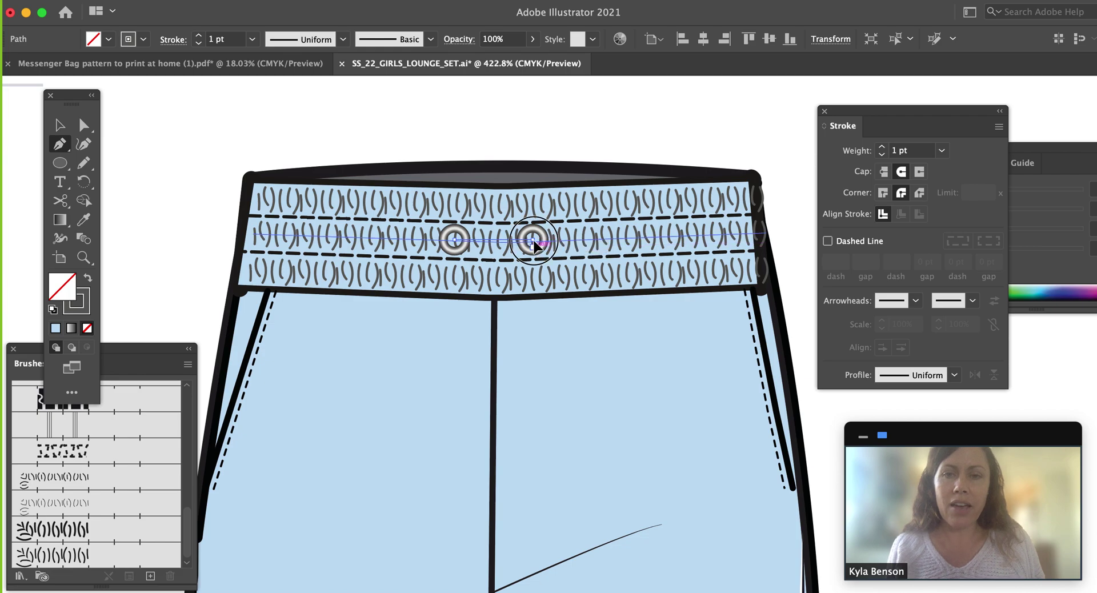
{"action": "left_click", "coordinate": [534, 240]}
Set the drawcord line to 2 pt with round caps and convert it to a shape with Outline Stroke.
{"action": "left_click", "coordinate": [84, 125]}
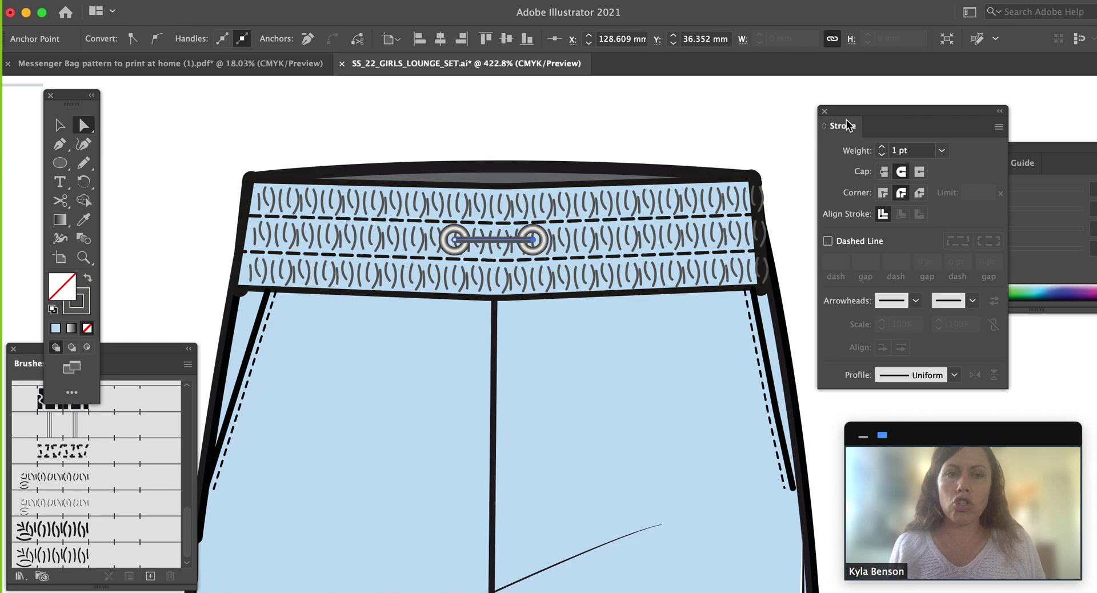
{"action": "left_click", "coordinate": [883, 147]}
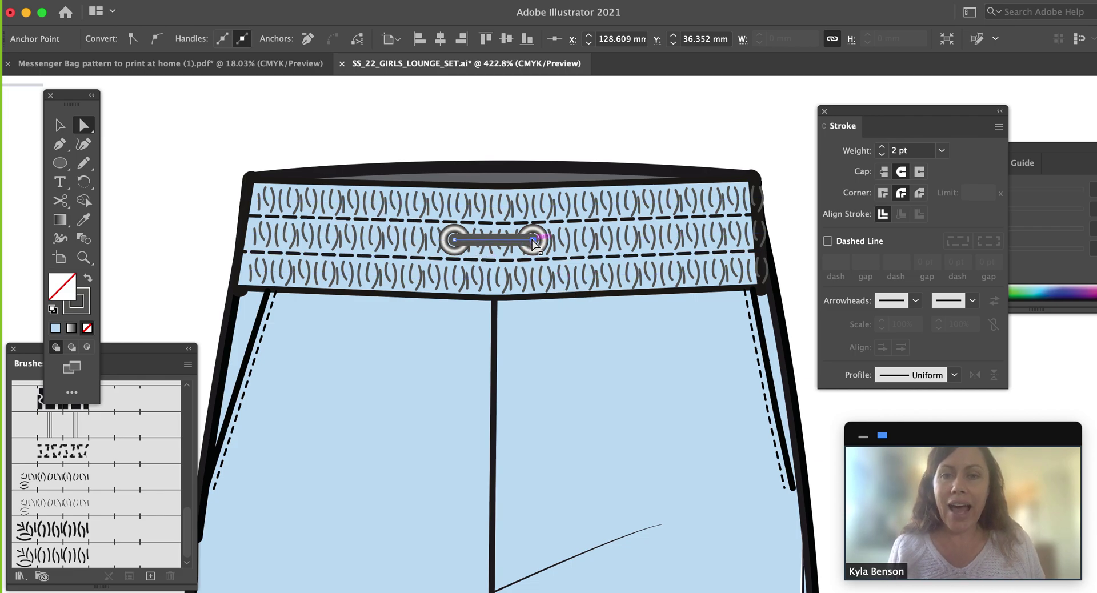
{"action": "left_click", "coordinate": [884, 172]}
{"action": "left_click", "coordinate": [902, 172]}
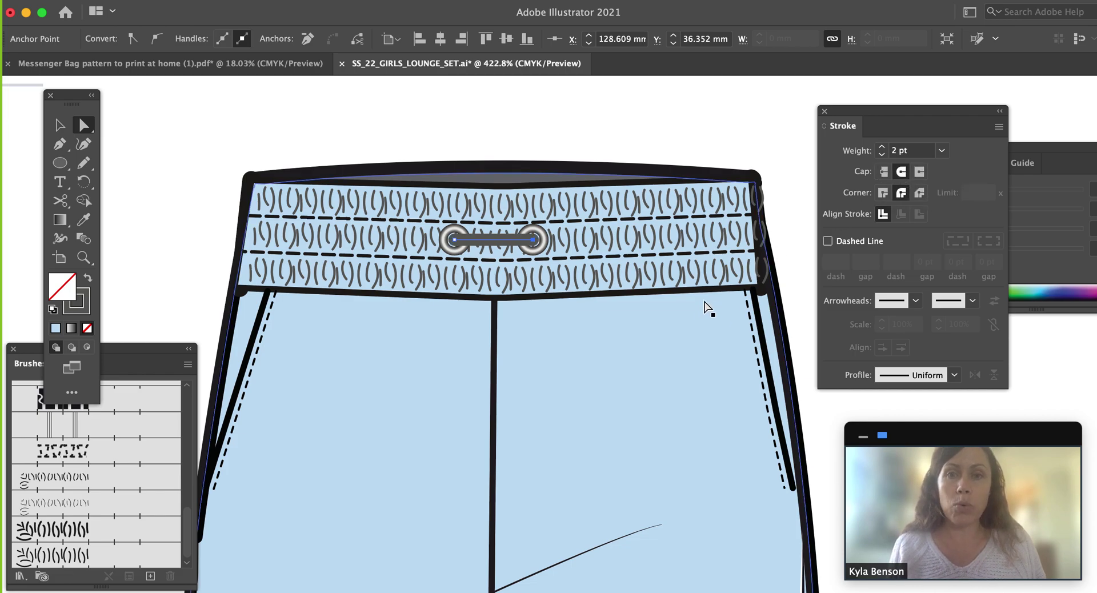
{"action": "left_click", "coordinate": [208, 2]}
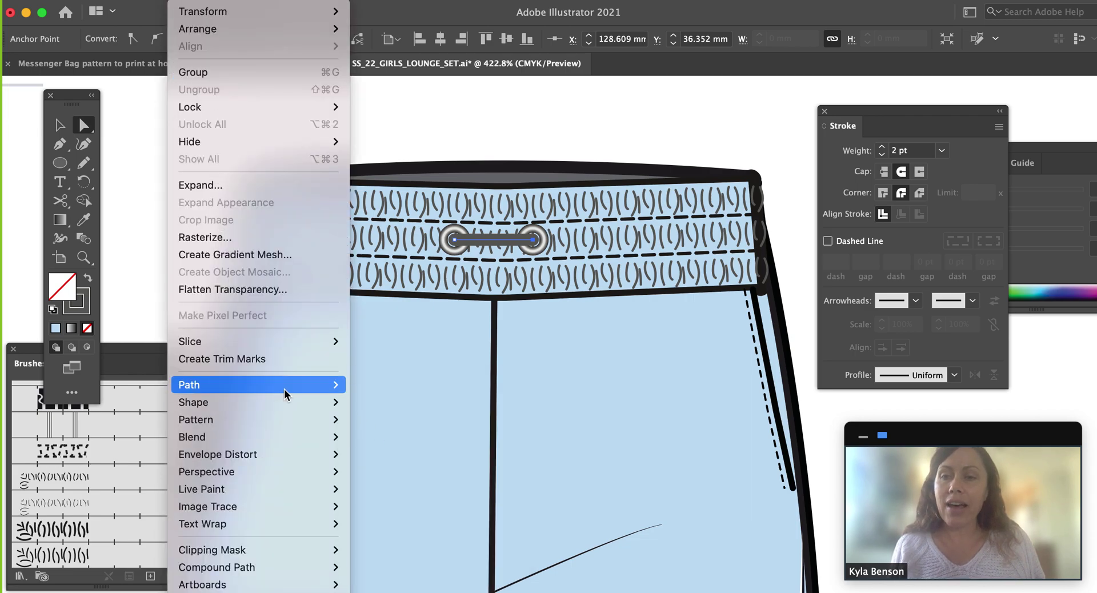
{"action": "mouse_move", "coordinate": [282, 386]}
{"action": "left_click", "coordinate": [407, 425]}
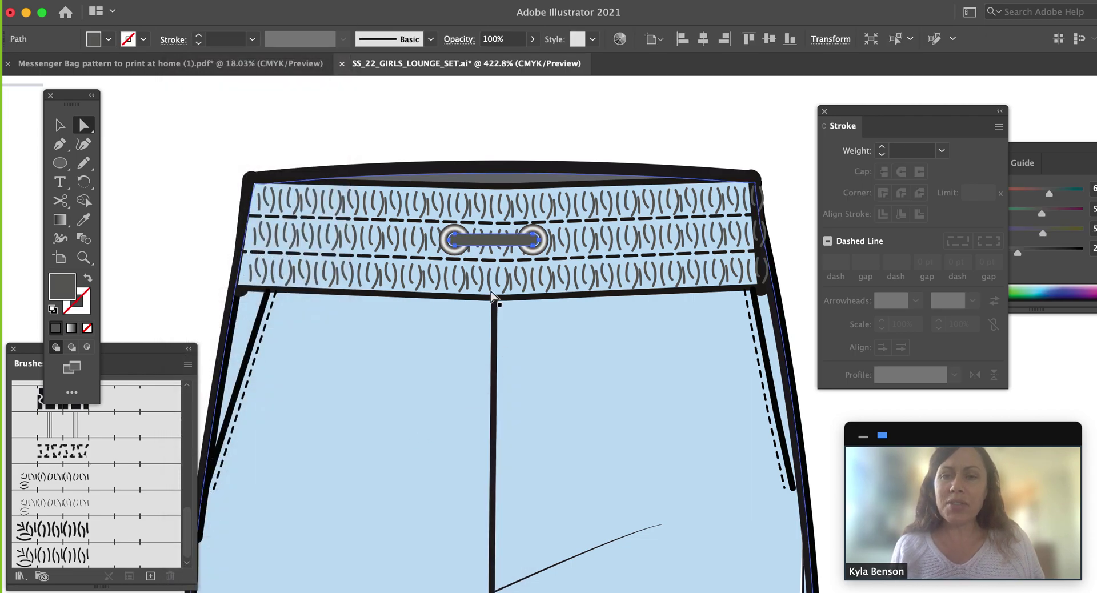
Fill the outlined drawcord shape between the eyelets with light green D1FF9C.
{"action": "key", "text": "z"}
{"action": "left_click_drag", "start_coordinate": [437, 203], "coordinate": [793, 457]}
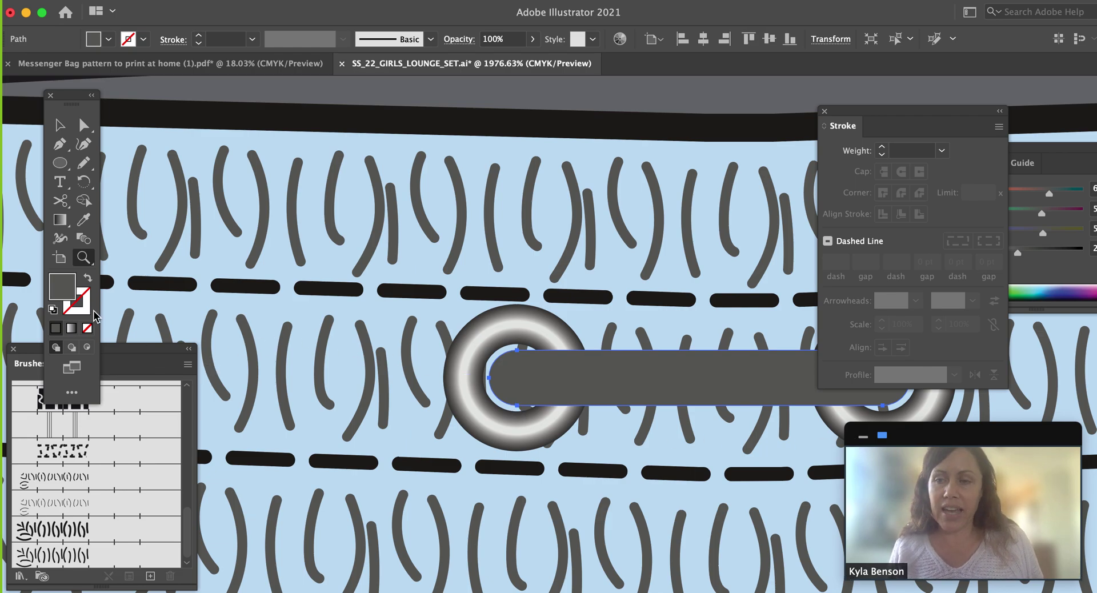
{"action": "double_click", "coordinate": [66, 295]}
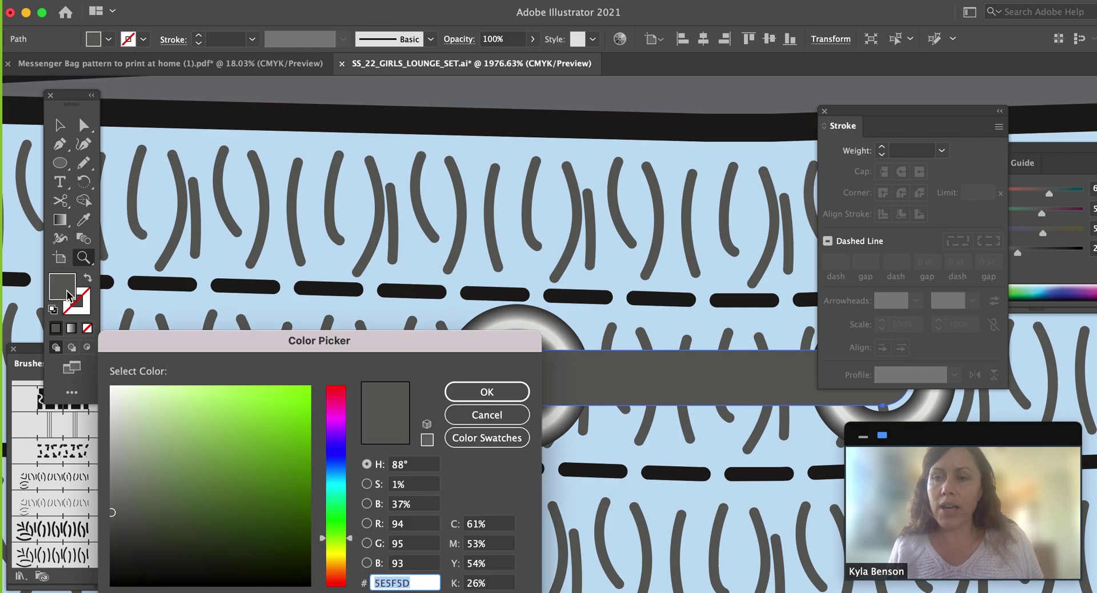
{"action": "left_click_drag", "start_coordinate": [190, 414], "coordinate": [184, 380]}
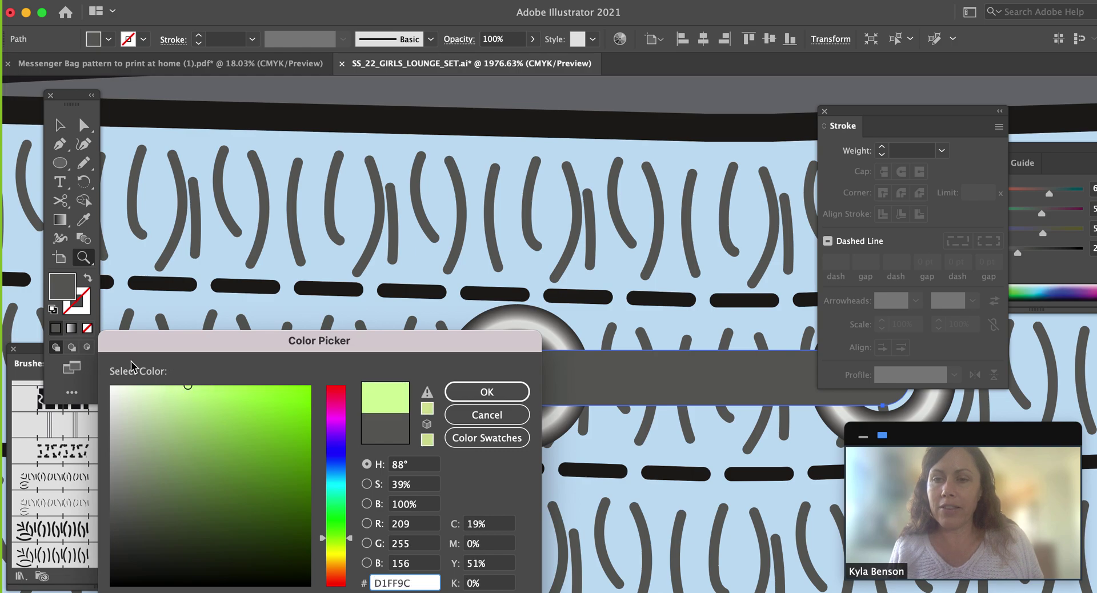
{"action": "left_click", "coordinate": [485, 388]}
Give the green drawcord shape a dark grey outline with a weight of 0.5 pt.
{"action": "double_click", "coordinate": [83, 312]}
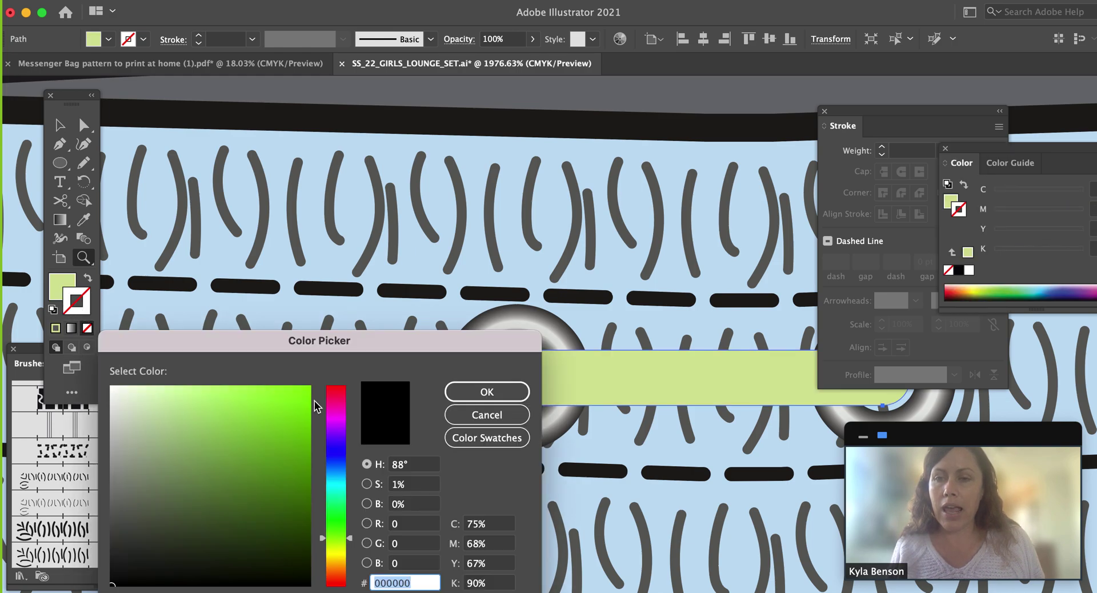
{"action": "left_click_drag", "start_coordinate": [124, 499], "coordinate": [86, 535]}
{"action": "left_click", "coordinate": [485, 392]}
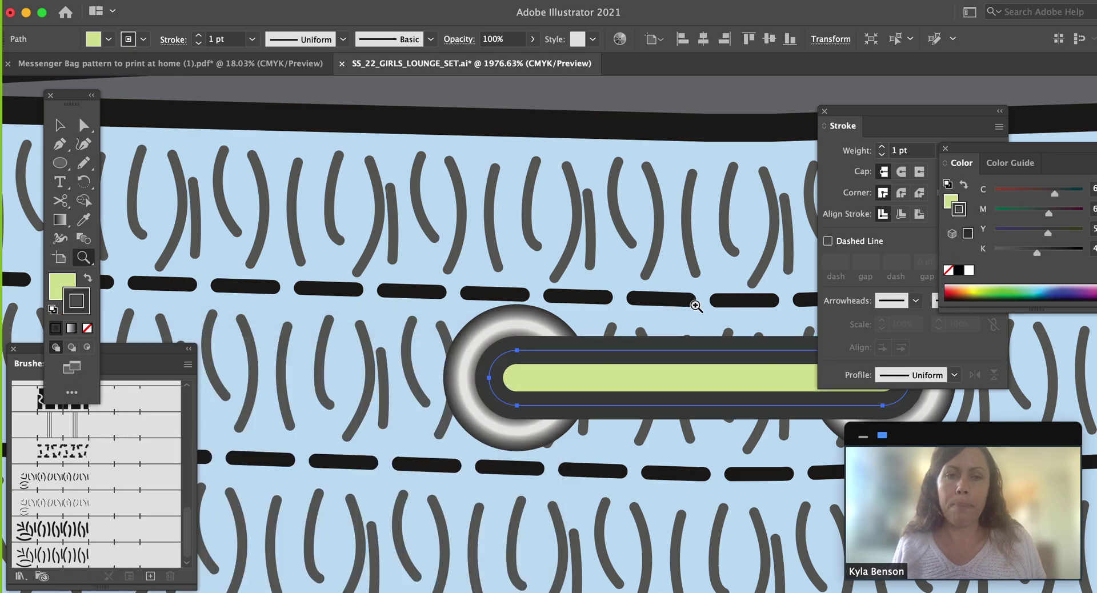
{"action": "left_click", "coordinate": [251, 38]}
{"action": "left_click", "coordinate": [266, 75]}
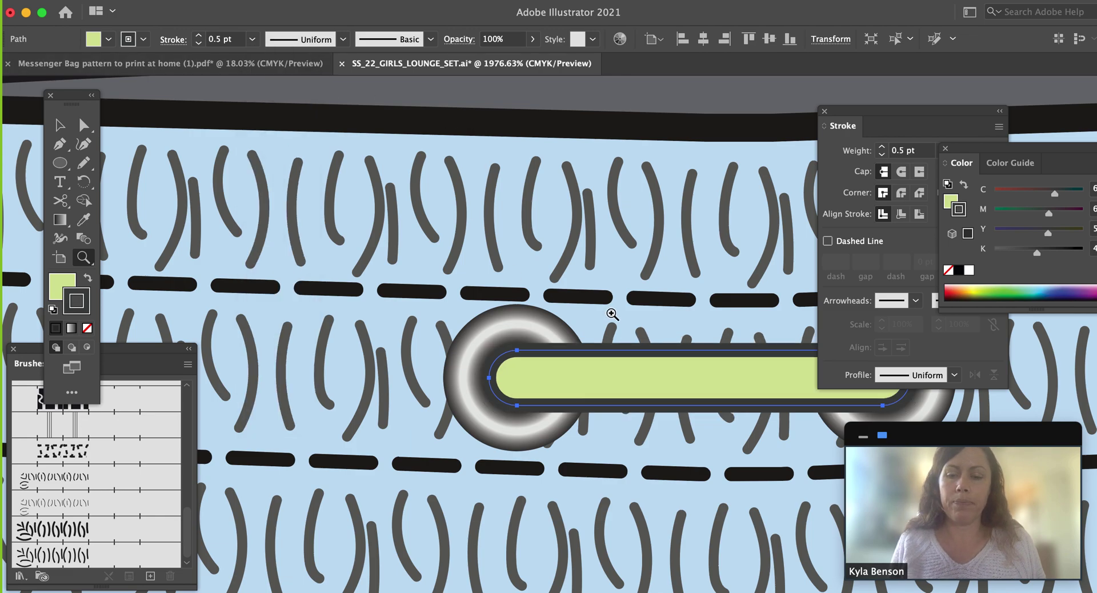
Trace the narrow upper part of the photo's left bow loop as a closed, curved shape about 4.7 by 3.6 mm.
{"action": "mouse_move", "coordinate": [606, 300]}
{"action": "left_mouse_down"}
{"action": "mouse_move", "coordinate": [478, 230]}
{"action": "mouse_move", "coordinate": [471, 210]}
{"action": "left_mouse_up"}
{"action": "key", "text": "super+minus"}
{"action": "key", "text": "super+minus"}
{"action": "key", "text": "super+minus"}
{"action": "key", "text": "super+minus"}
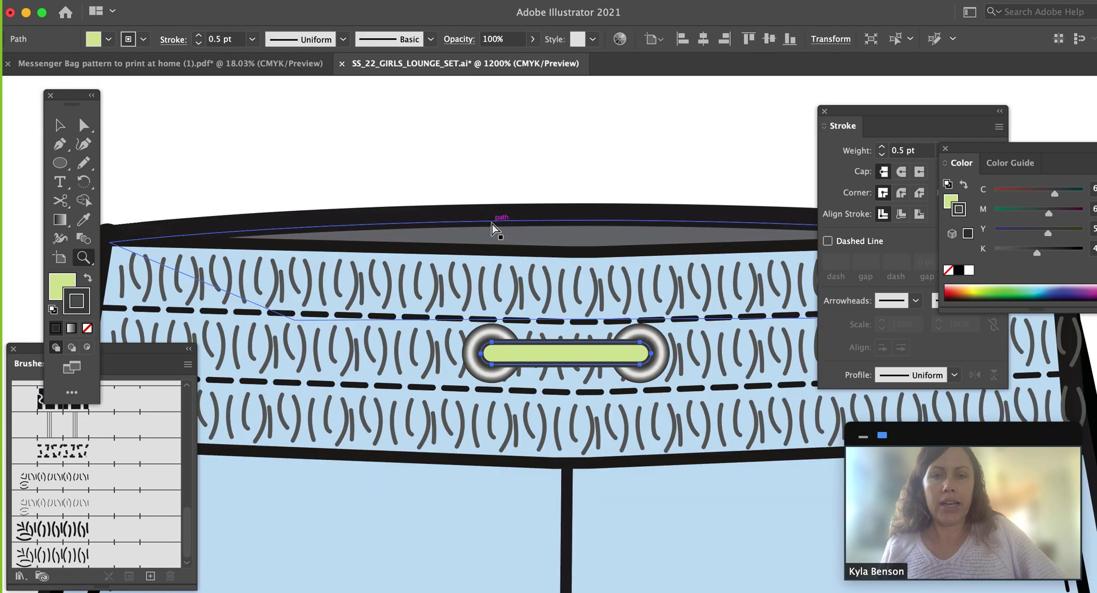
{"action": "left_click_drag", "start_coordinate": [576, 393], "coordinate": [690, 346]}
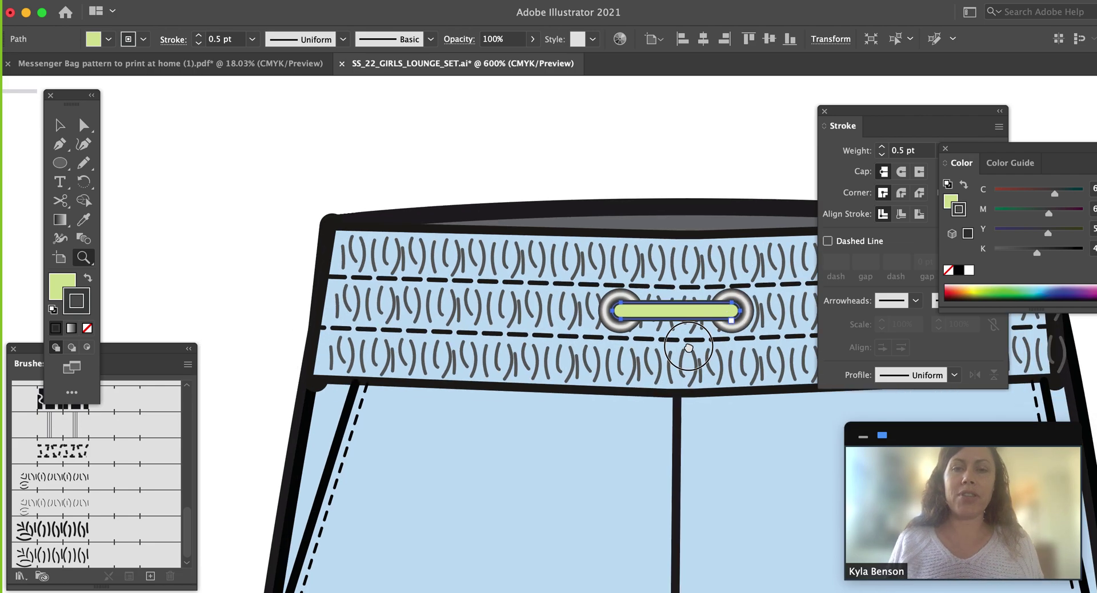
{"action": "left_click_drag", "start_coordinate": [501, 325], "coordinate": [940, 303]}
{"action": "left_click_drag", "start_coordinate": [537, 346], "coordinate": [972, 371]}
{"action": "mouse_move", "coordinate": [578, 201]}
{"action": "left_mouse_down"}
{"action": "mouse_move", "coordinate": [695, 208]}
{"action": "mouse_move", "coordinate": [1006, 172]}
{"action": "left_mouse_up"}
{"action": "mouse_move", "coordinate": [578, 314]}
{"action": "left_mouse_down"}
{"action": "mouse_move", "coordinate": [696, 282]}
{"action": "mouse_move", "coordinate": [992, 317]}
{"action": "left_mouse_up"}
{"action": "mouse_move", "coordinate": [520, 274]}
{"action": "left_mouse_down"}
{"action": "mouse_move", "coordinate": [691, 317]}
{"action": "mouse_move", "coordinate": [977, 314]}
{"action": "left_mouse_up"}
{"action": "left_click_drag", "start_coordinate": [724, 243], "coordinate": [701, 178]}
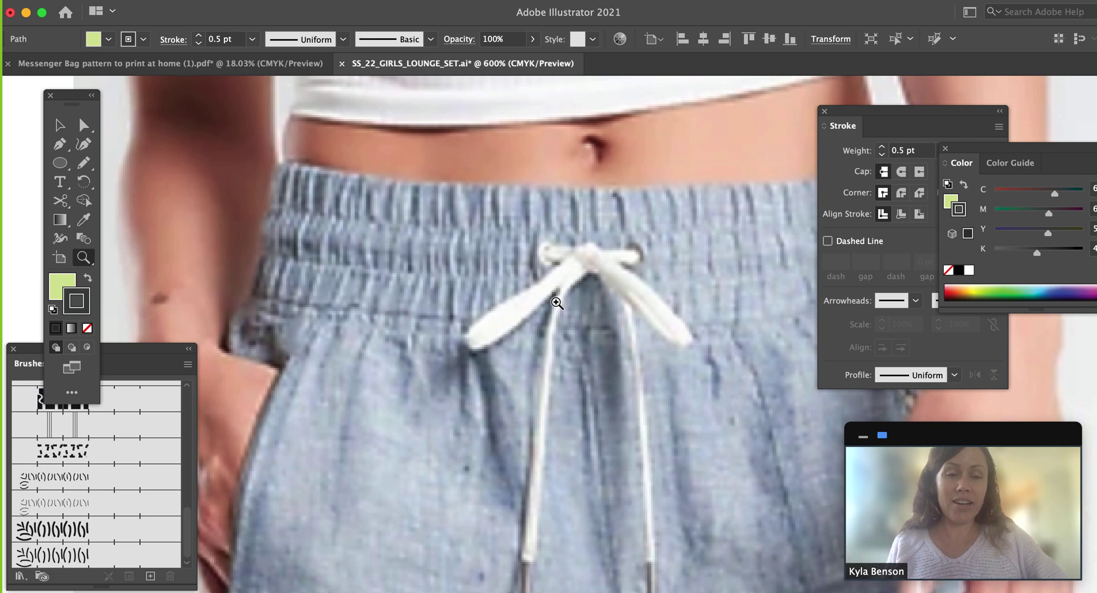
{"action": "key", "text": "p"}
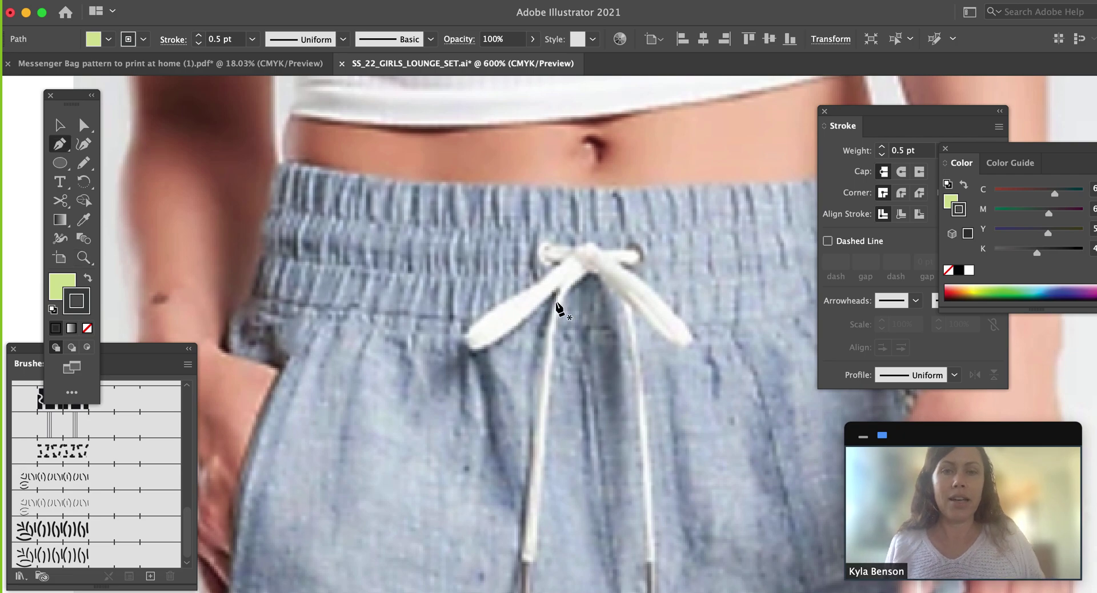
{"action": "left_click", "coordinate": [579, 250]}
{"action": "left_click", "coordinate": [466, 333]}
{"action": "left_click_drag", "start_coordinate": [465, 333], "coordinate": [472, 350]}
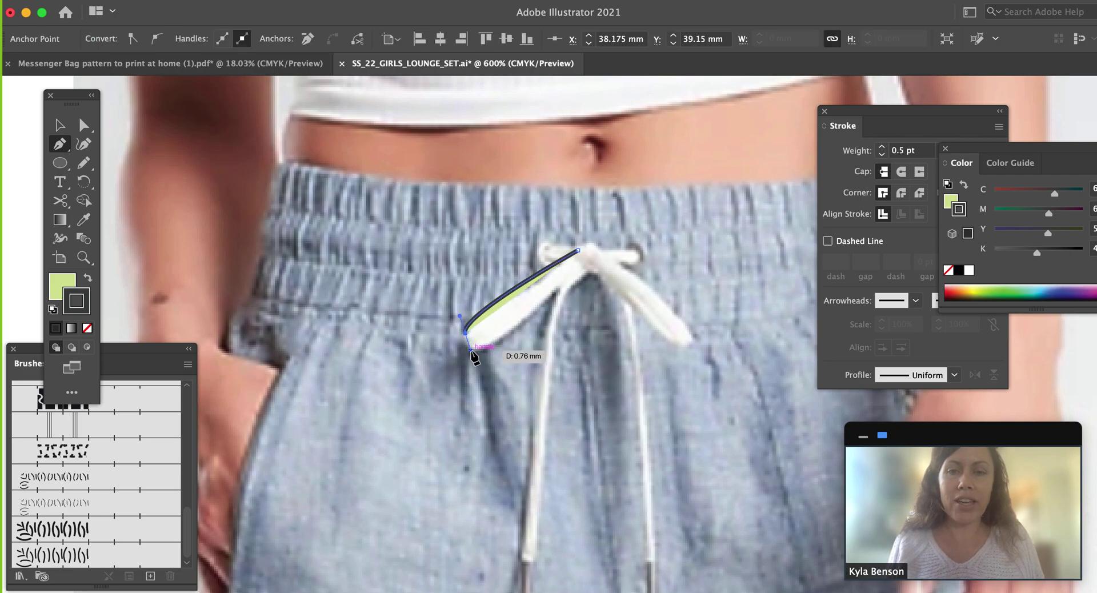
{"action": "left_click", "coordinate": [580, 251]}
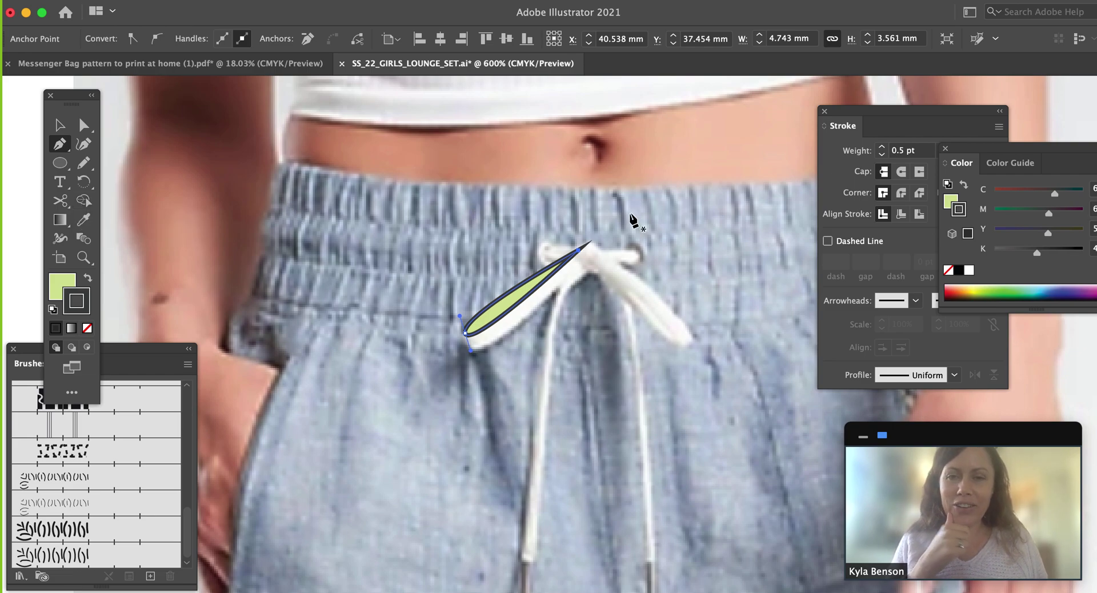
With the narrow loop shape locked, trace the loop's wider lower part as a closed shape from its outer tip to the knot.
{"action": "key", "text": "z"}
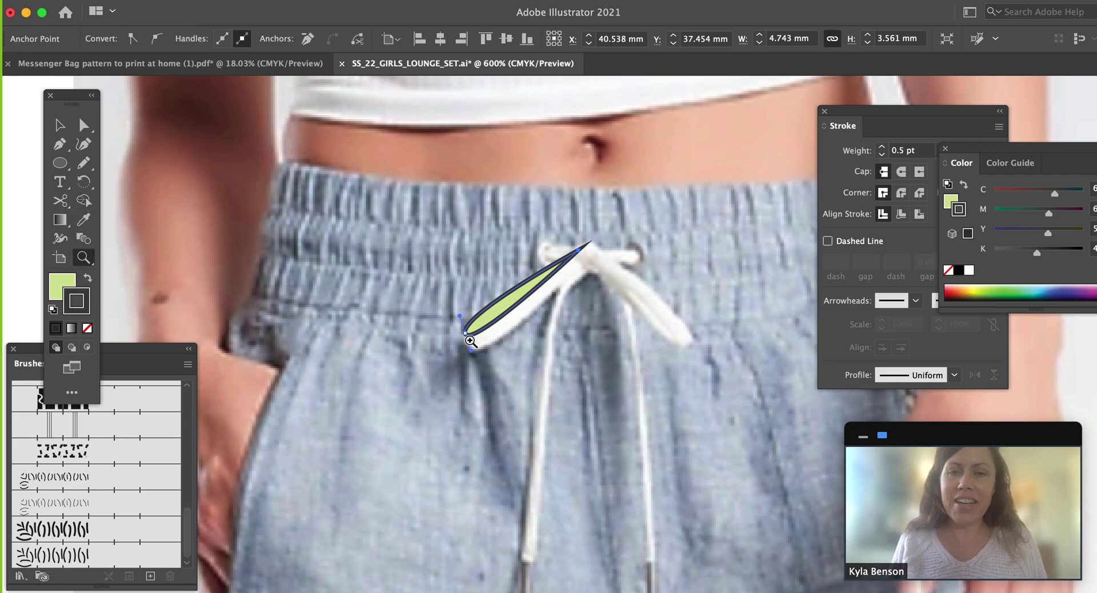
{"action": "left_click_drag", "start_coordinate": [471, 340], "coordinate": [650, 550]}
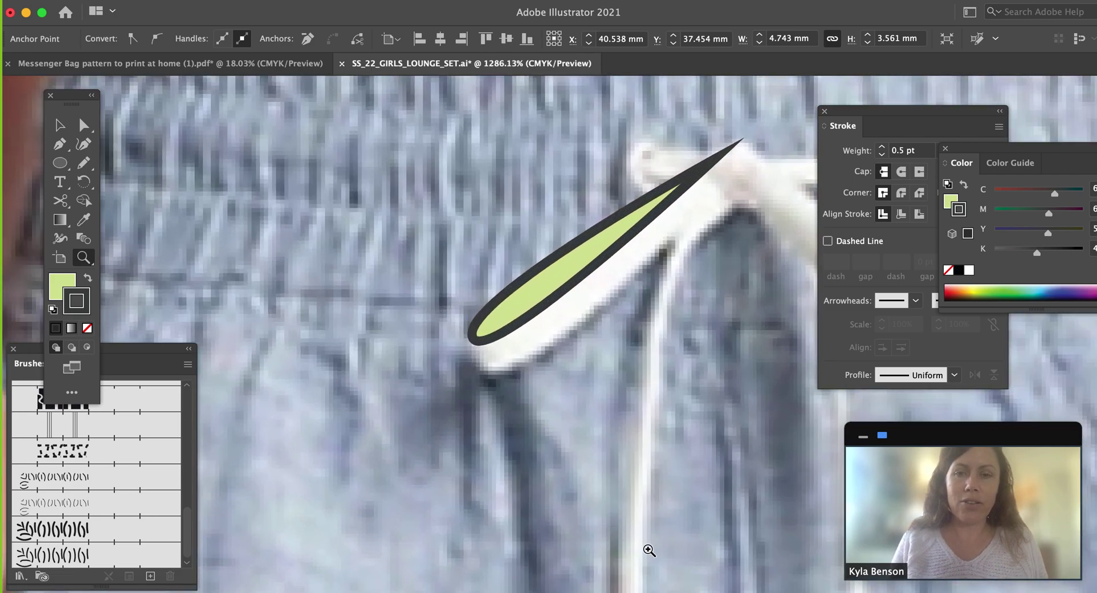
{"action": "key", "text": "p"}
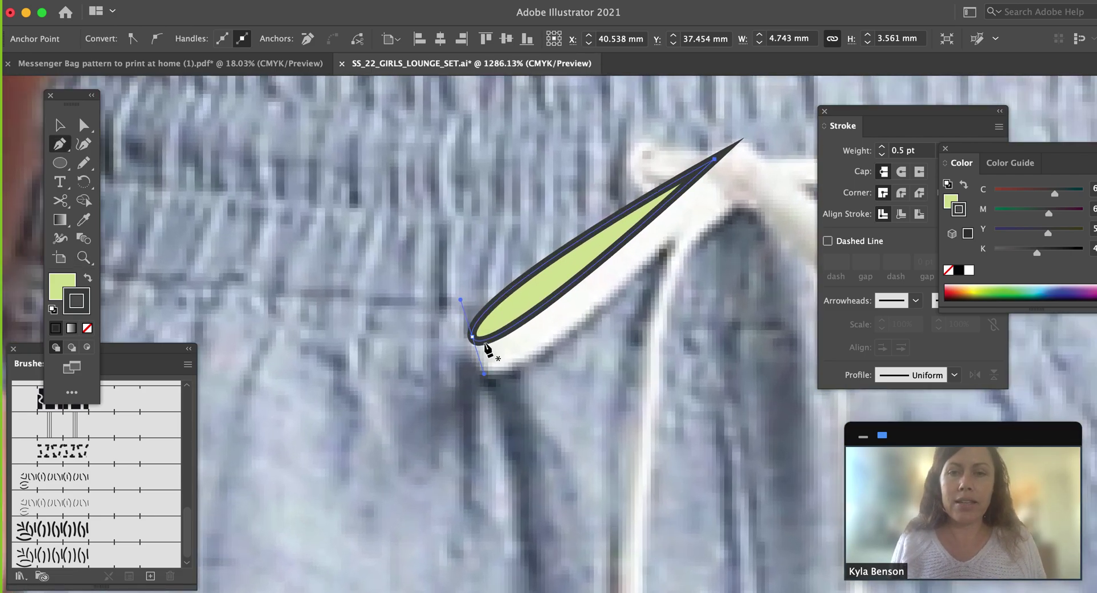
{"action": "key", "text": "super+shift+a"}
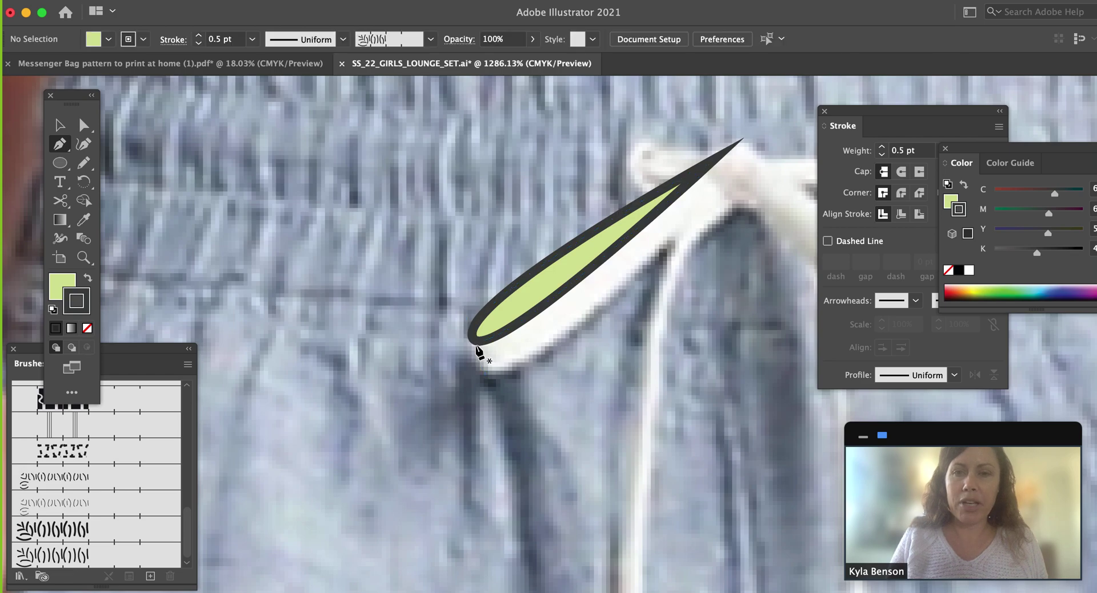
{"action": "left_click", "coordinate": [474, 340]}
{"action": "left_click_drag", "start_coordinate": [487, 375], "coordinate": [501, 374]}
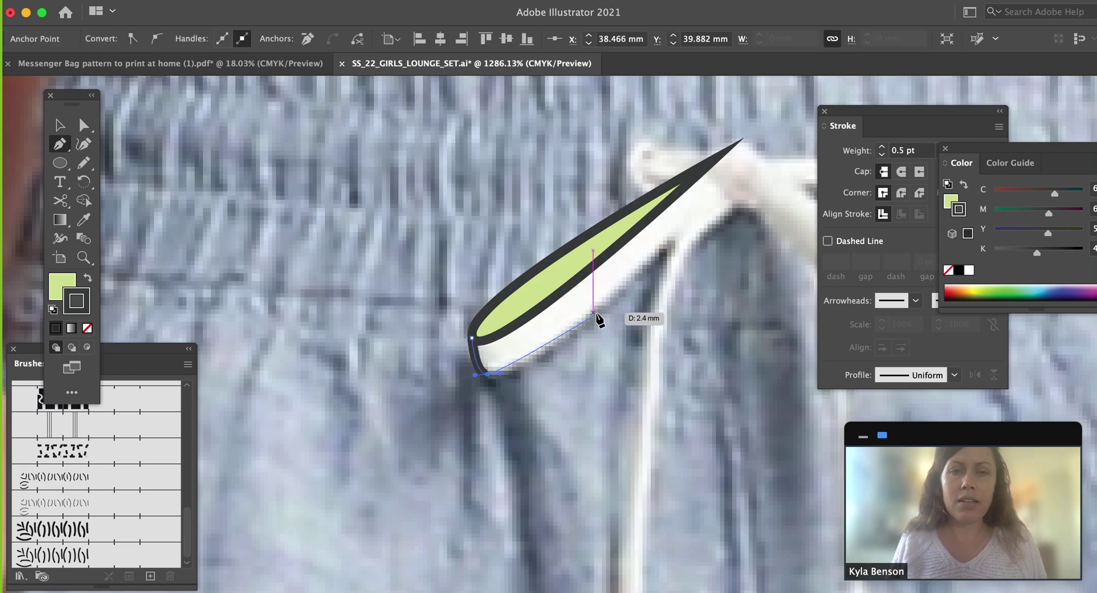
{"action": "left_click_drag", "start_coordinate": [589, 324], "coordinate": [637, 275]}
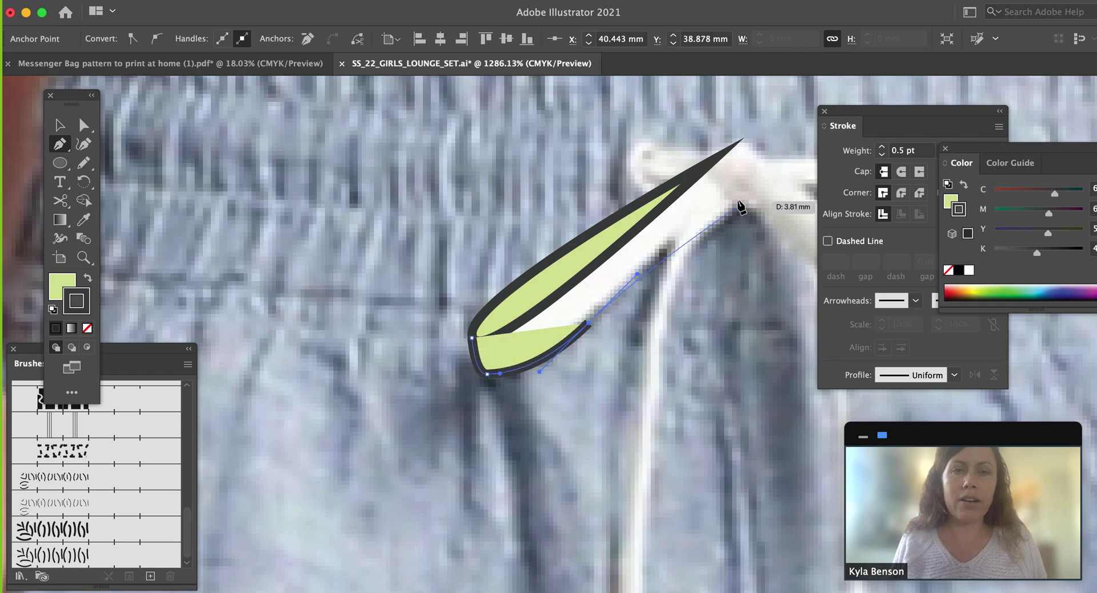
{"action": "left_click", "coordinate": [767, 176]}
{"action": "left_click", "coordinate": [734, 144]}
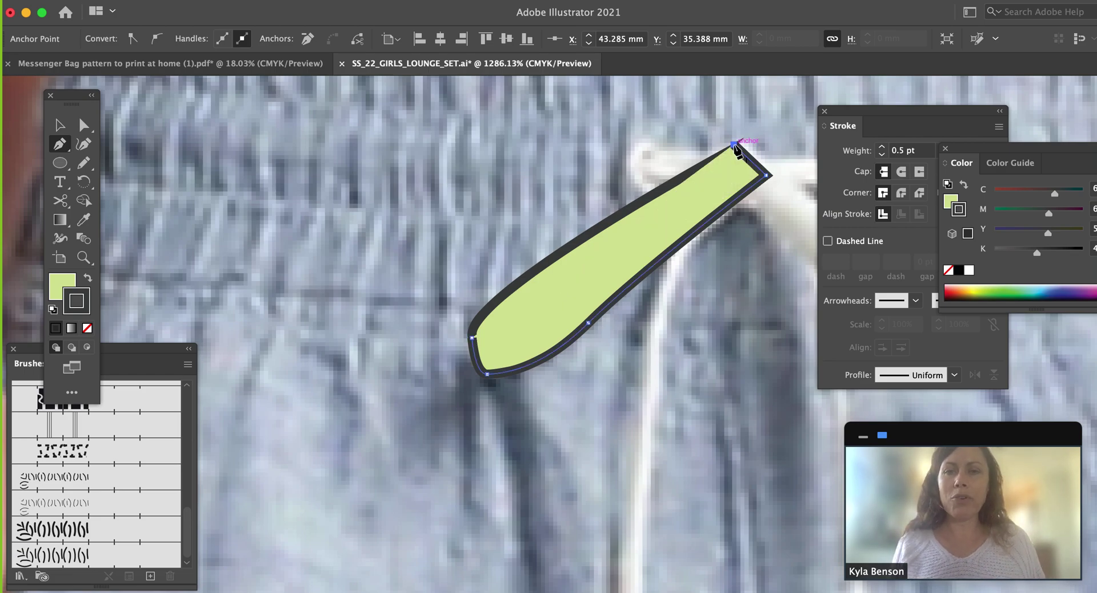
{"action": "left_click", "coordinate": [474, 338]}
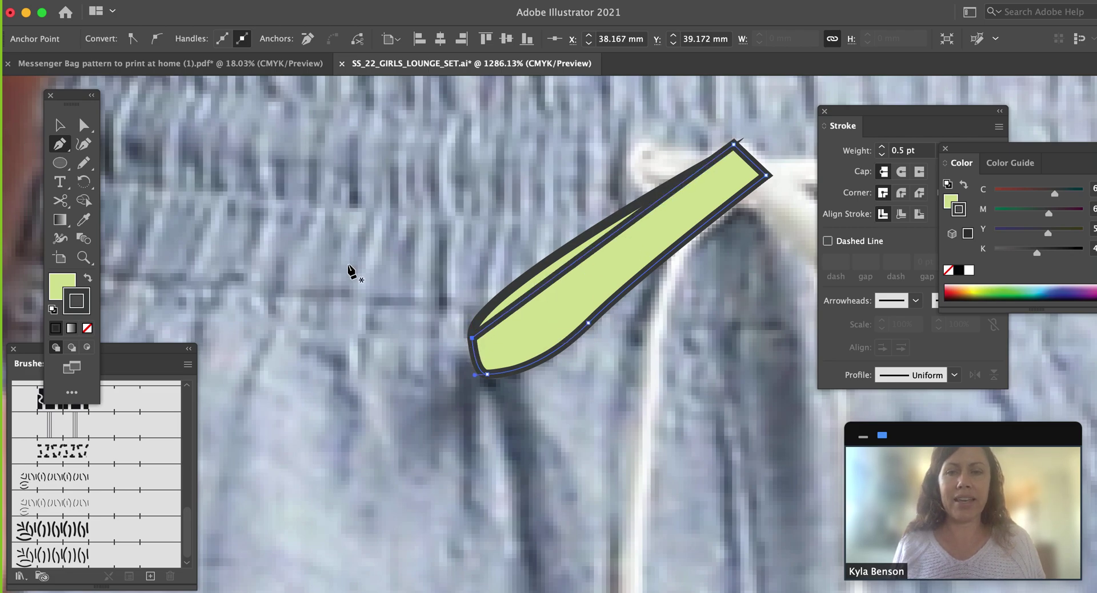
Unlock the narrow upper loop shape and bring it in front of the wider one by cutting and pasting in front.
{"action": "left_click", "coordinate": [68, 130]}
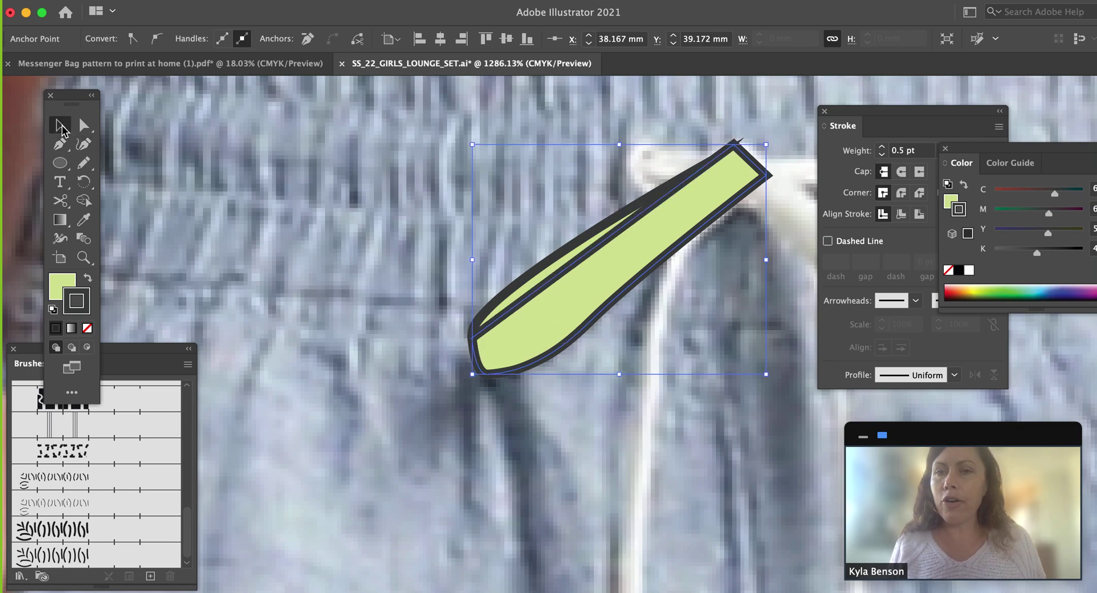
{"action": "left_click", "coordinate": [212, 2]}
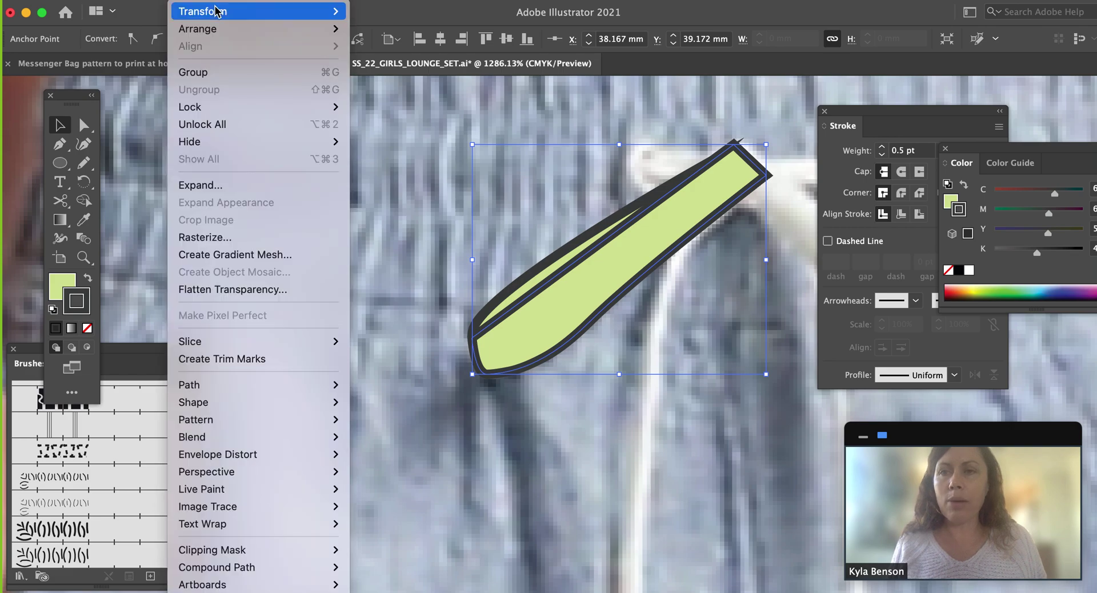
{"action": "left_click", "coordinate": [227, 128]}
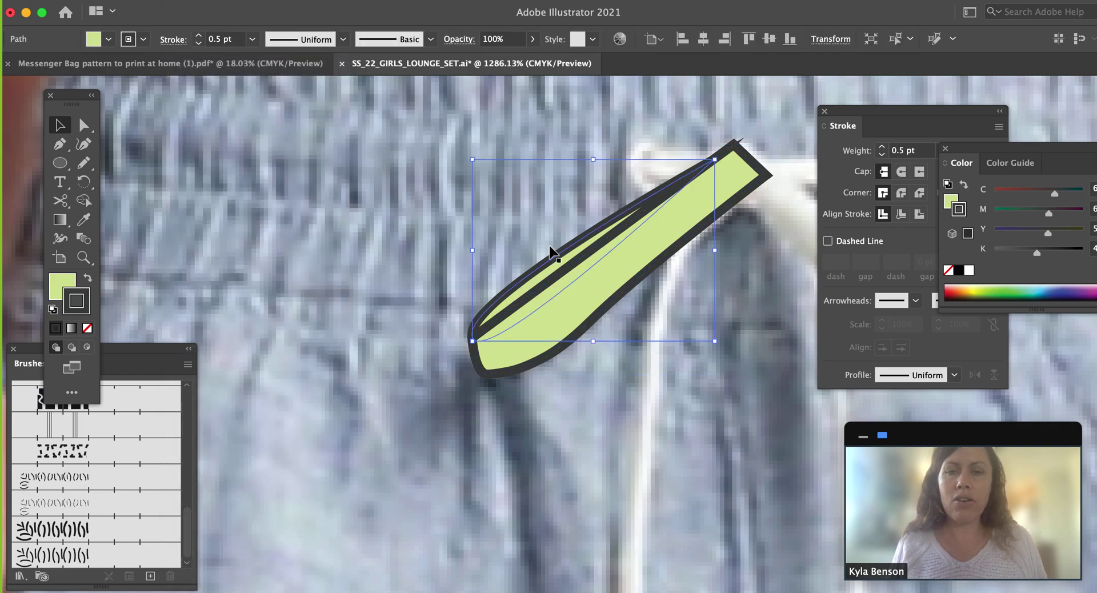
{"action": "key", "text": "super+x"}
{"action": "key", "text": "super+f"}
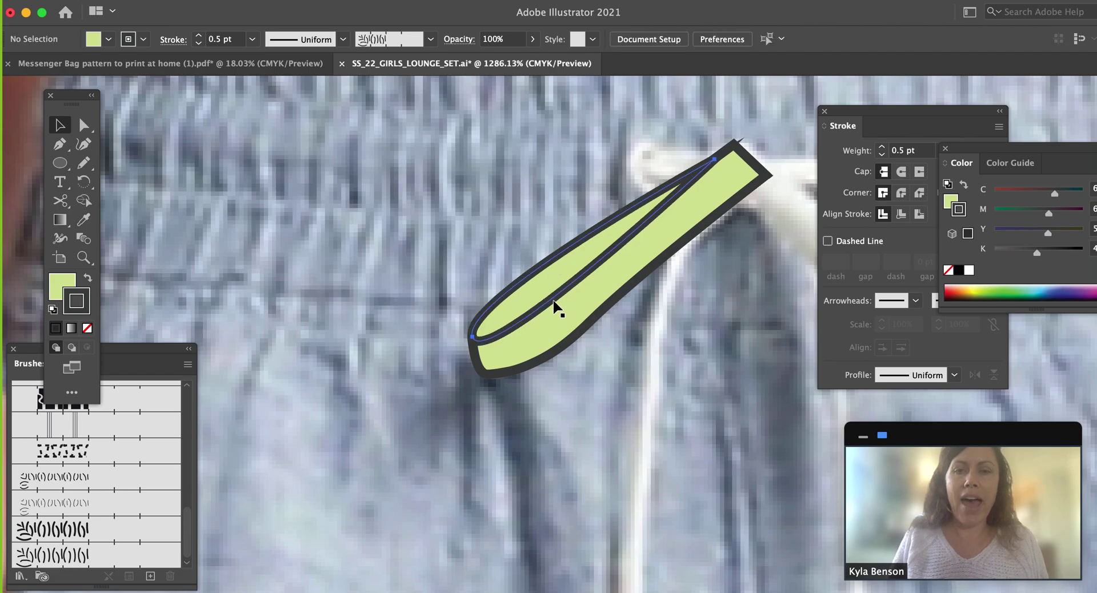
Recolor the narrow upper loop shape with a darker, muted green fill.
{"action": "left_click", "coordinate": [628, 332]}
{"action": "left_click", "coordinate": [574, 321]}
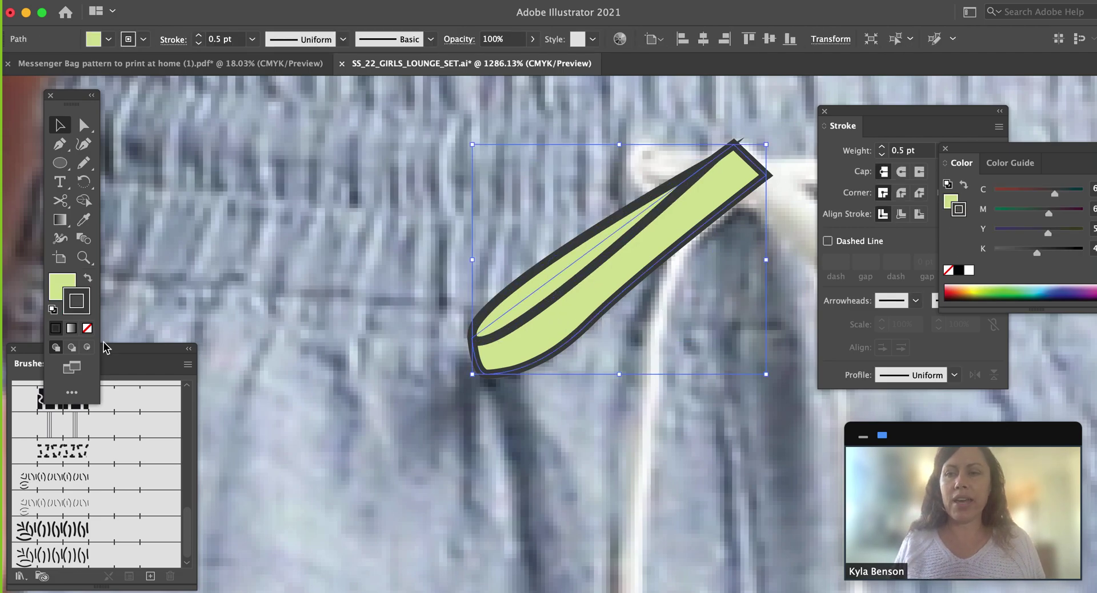
{"action": "left_click", "coordinate": [534, 281]}
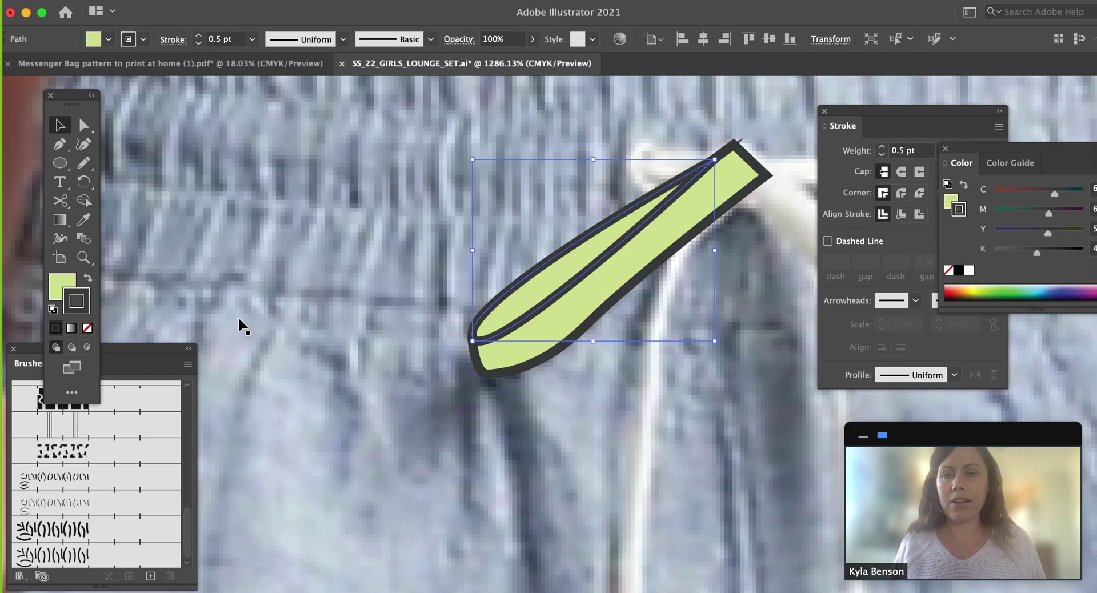
{"action": "double_click", "coordinate": [65, 281]}
{"action": "left_click_drag", "start_coordinate": [170, 430], "coordinate": [161, 446]}
{"action": "key", "text": "Return"}
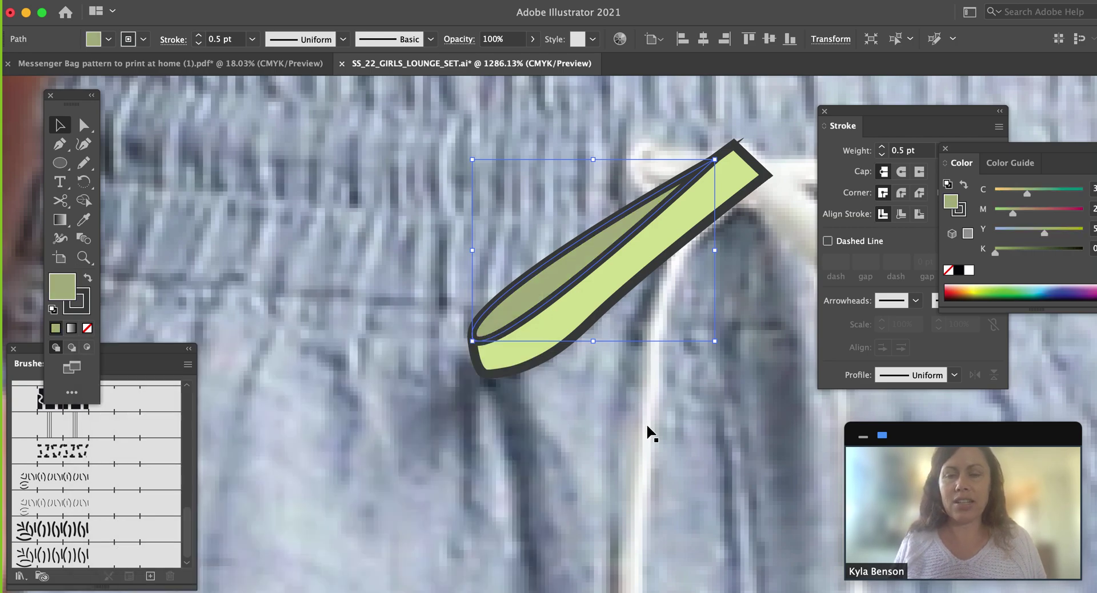
{"action": "left_click", "coordinate": [647, 427]}
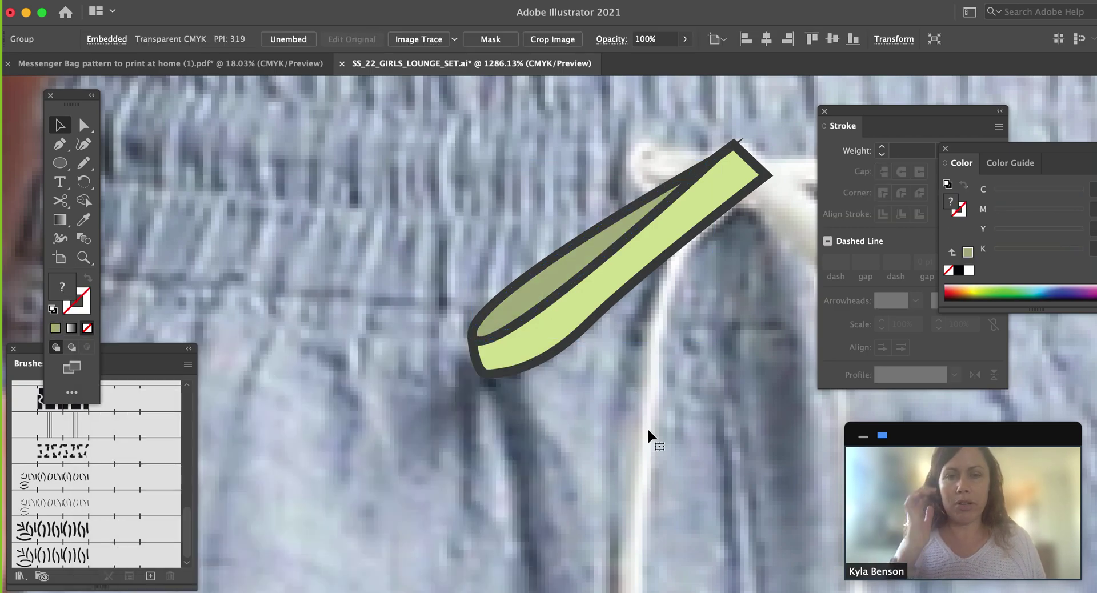
{"action": "left_click", "coordinate": [546, 342]}
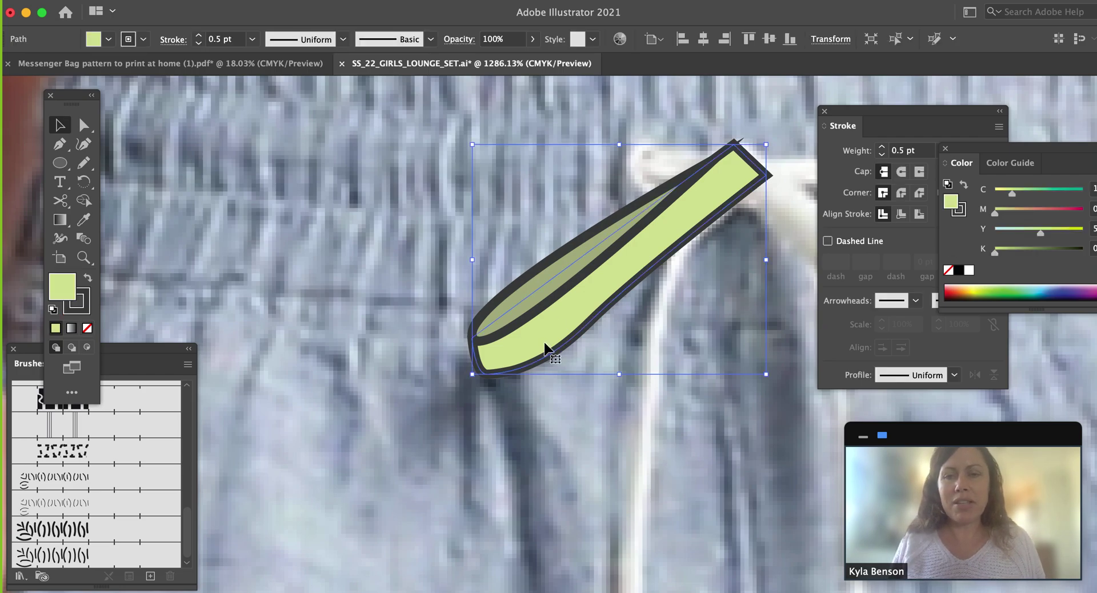
{"action": "left_click_drag", "start_coordinate": [544, 343], "coordinate": [516, 393]}
{"action": "key", "text": "super+z"}
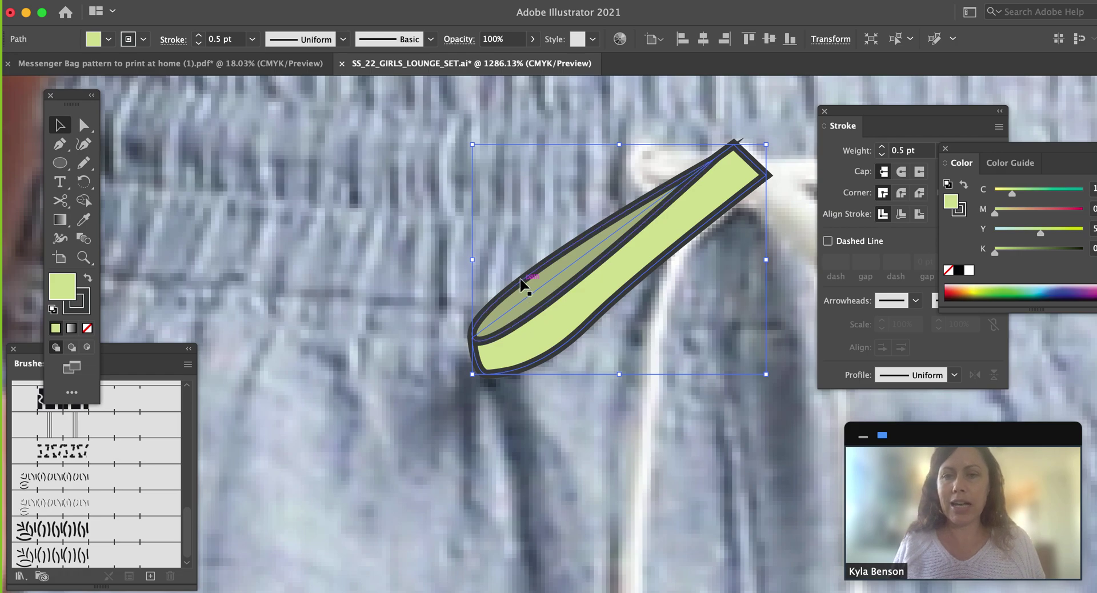
Divide the two overlapping loop shapes along their overlap with the Shape Builder tool, using the light green fill.
{"action": "left_click", "coordinate": [88, 240]}
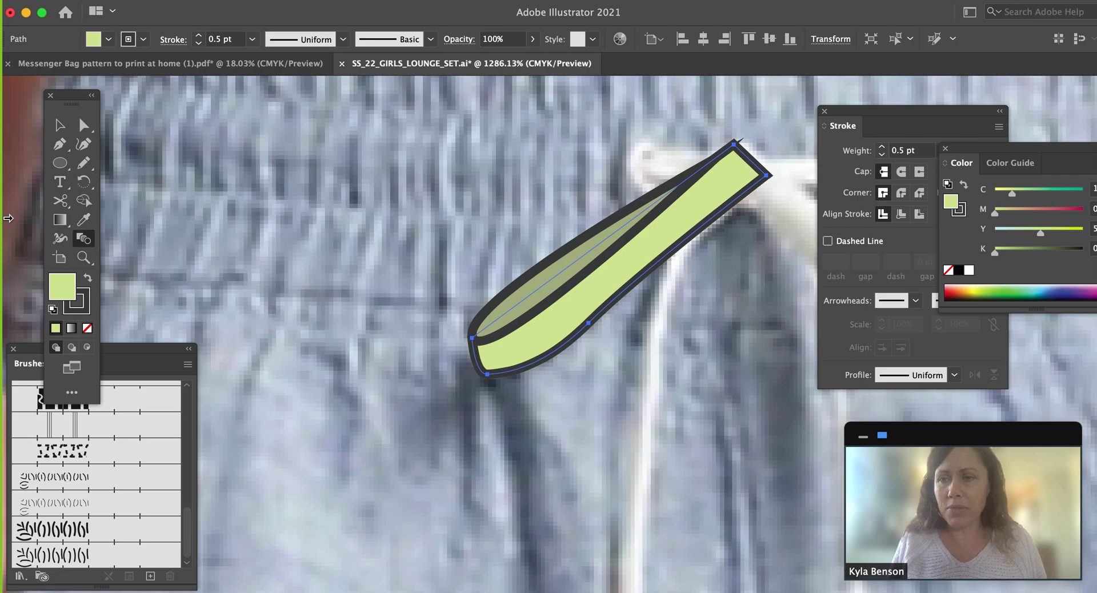
{"action": "left_click", "coordinate": [84, 200]}
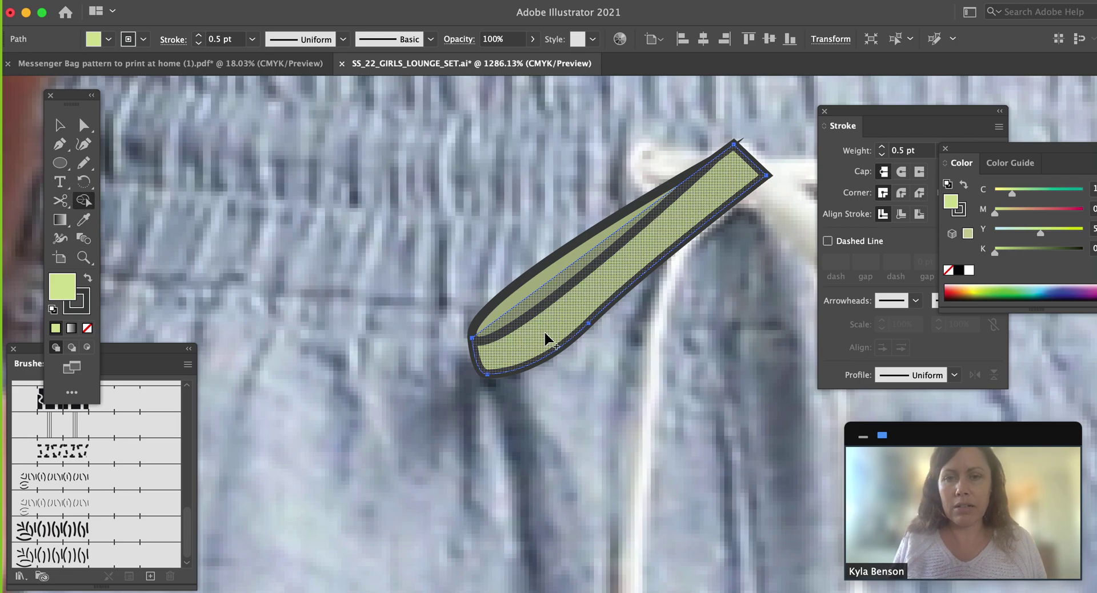
{"action": "key", "text": "v"}
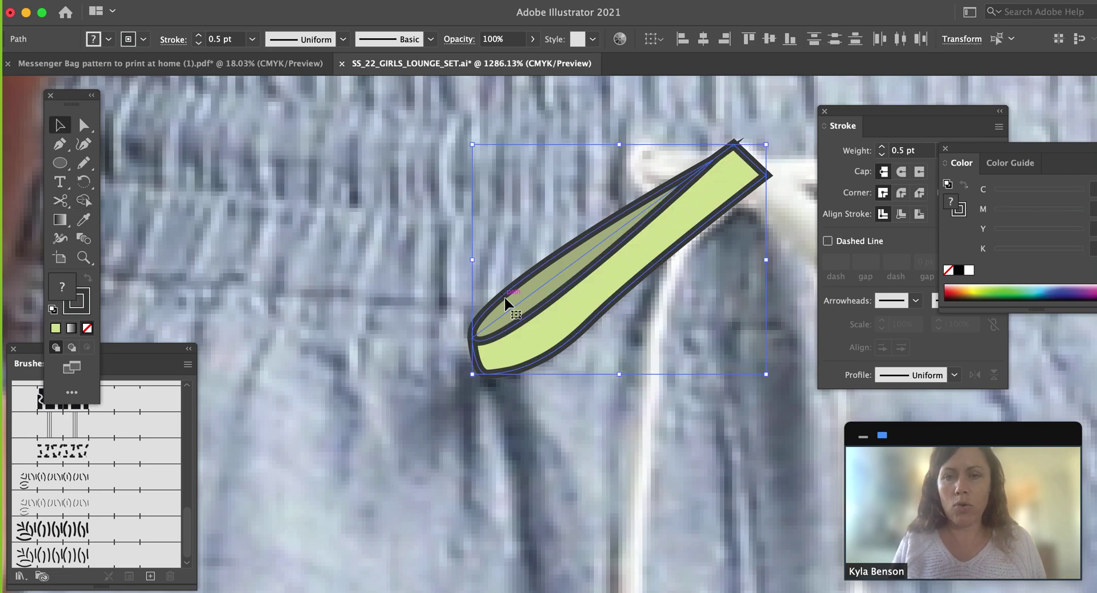
{"action": "left_click", "coordinate": [85, 202]}
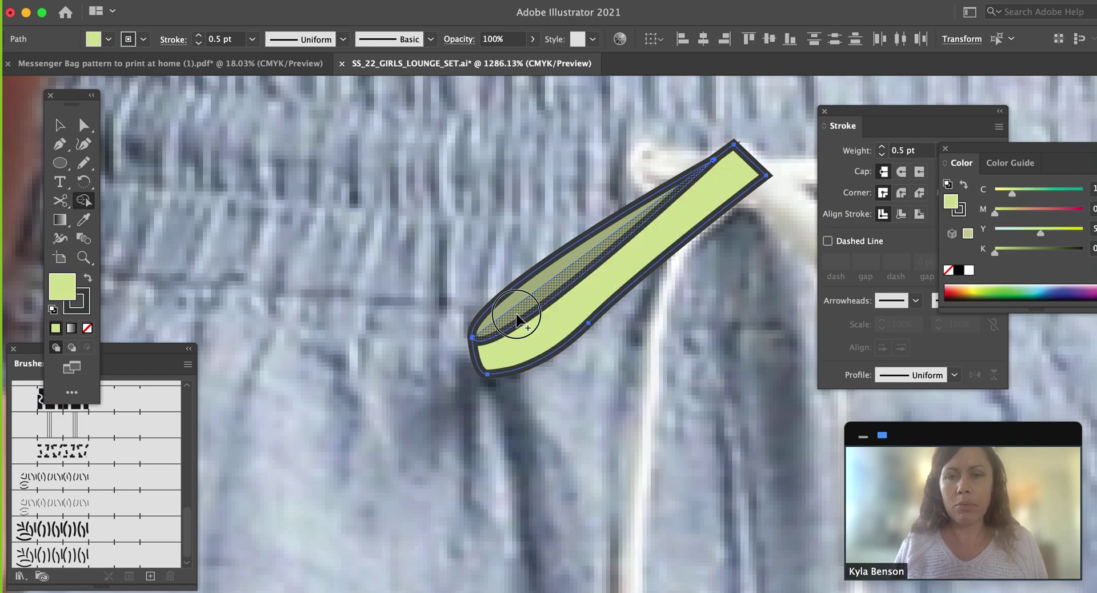
{"action": "left_click", "coordinate": [518, 320]}
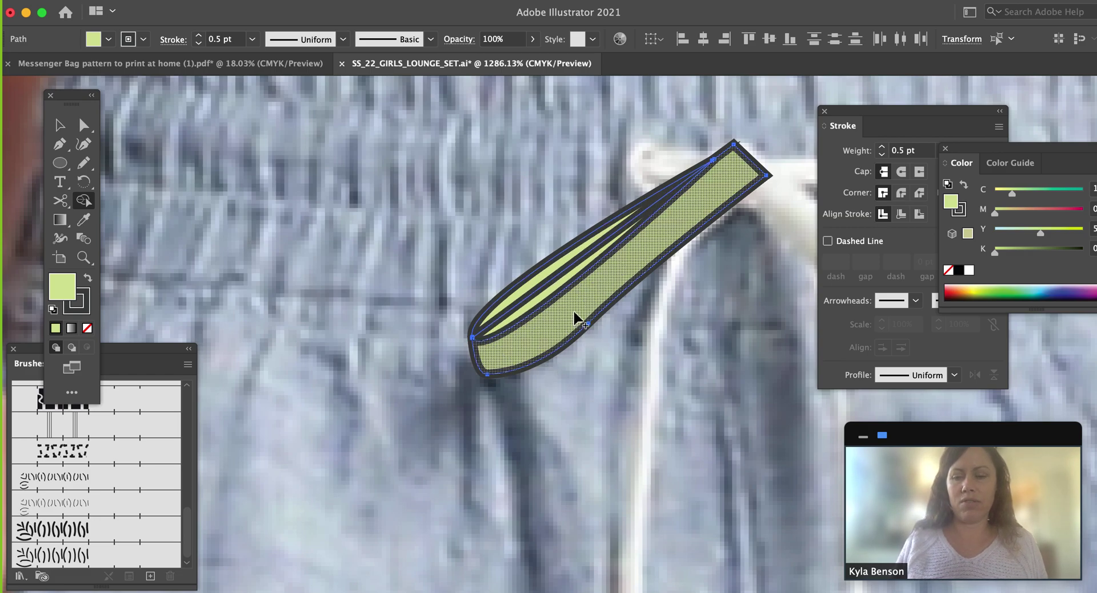
{"action": "key", "text": "v"}
Separate the divided pieces by moving the wide lower piece down and the two narrow upper pieces up.
{"action": "left_click", "coordinate": [604, 427]}
{"action": "left_click", "coordinate": [522, 340]}
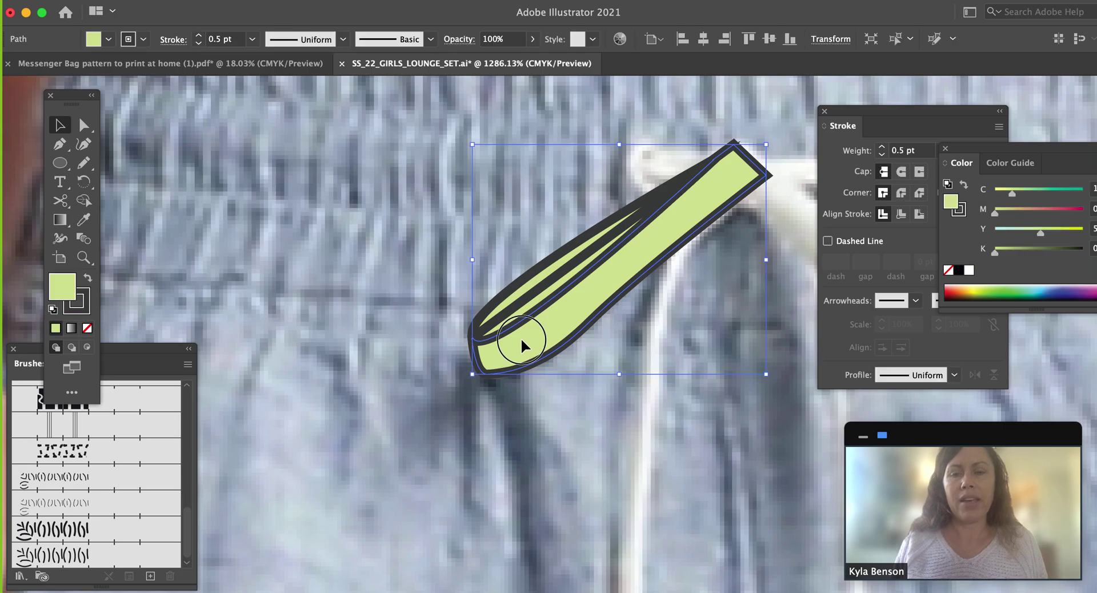
{"action": "left_click_drag", "start_coordinate": [520, 338], "coordinate": [538, 390]}
{"action": "left_click", "coordinate": [522, 318]}
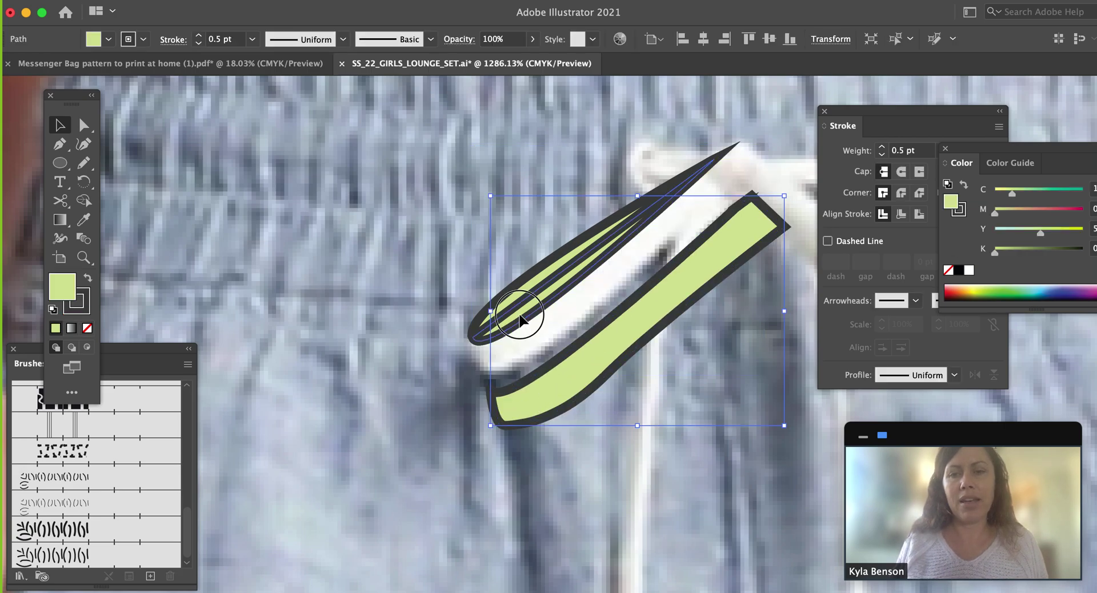
{"action": "left_click_drag", "start_coordinate": [517, 292], "coordinate": [508, 270]}
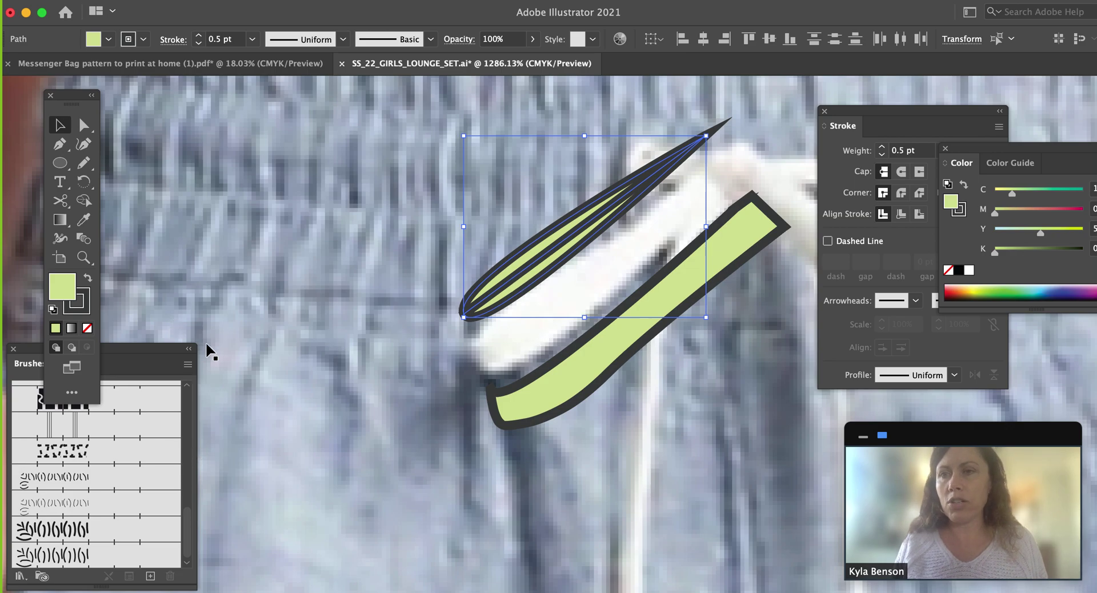
{"action": "left_click", "coordinate": [370, 330]}
{"action": "left_click_drag", "start_coordinate": [499, 297], "coordinate": [512, 311]}
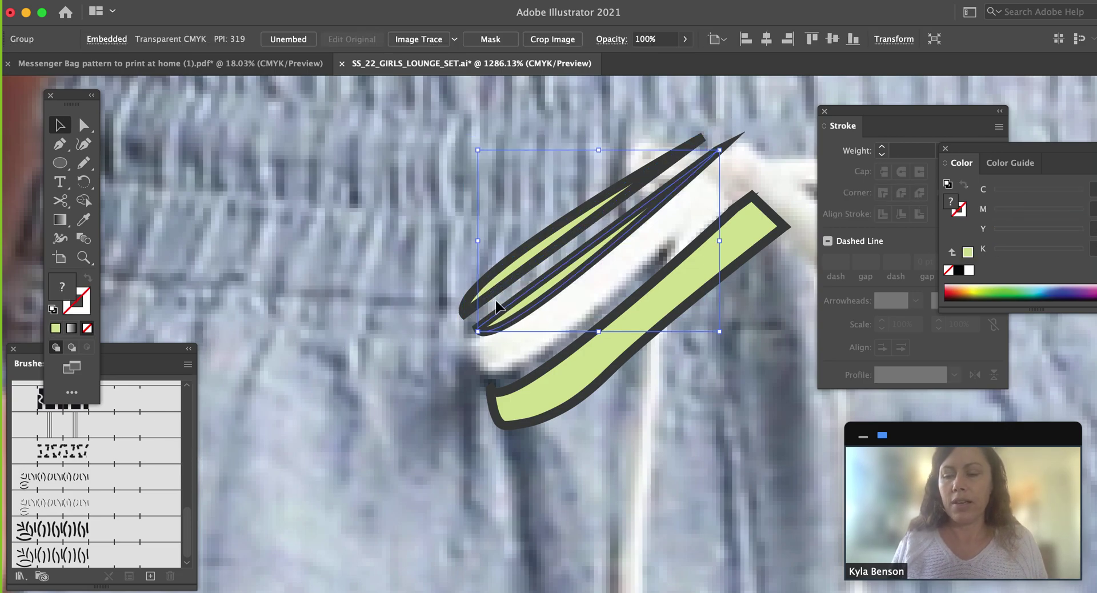
{"action": "key", "text": "super+z"}
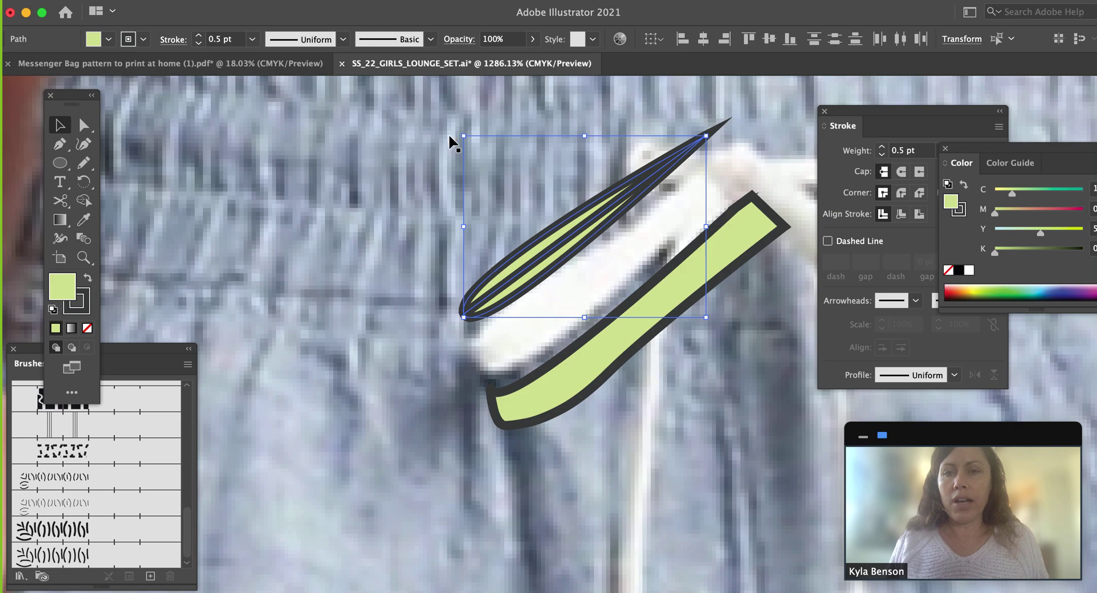
Show the Pathfinder options and unite the two narrow upper pieces into one shape.
{"action": "left_click", "coordinate": [417, 2]}
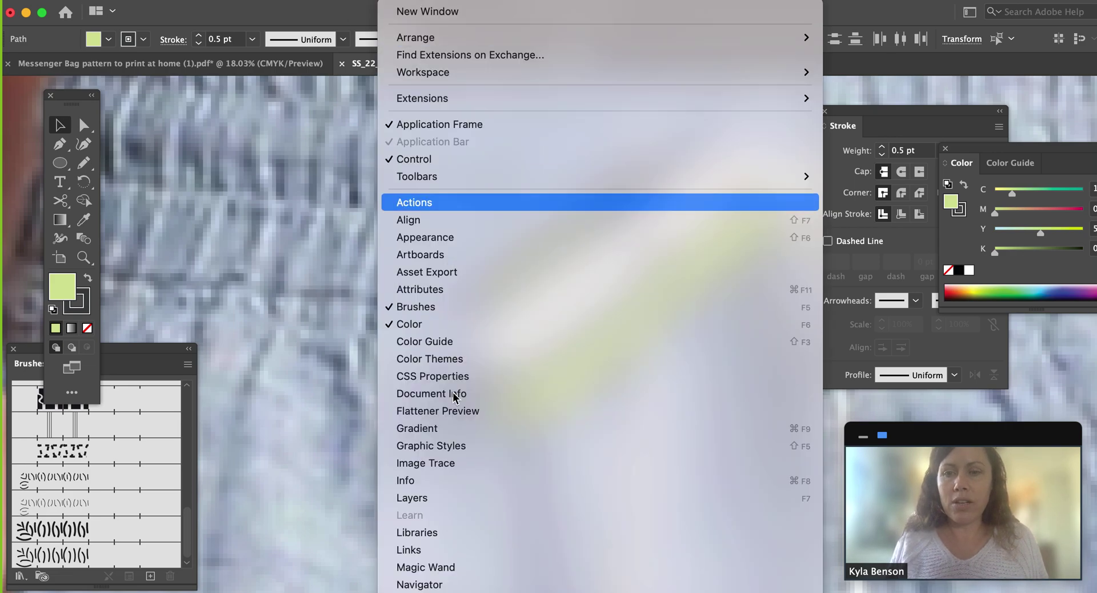
{"action": "scroll", "coordinate": [460, 483], "scroll_direction": "down", "scroll_amount": 5}
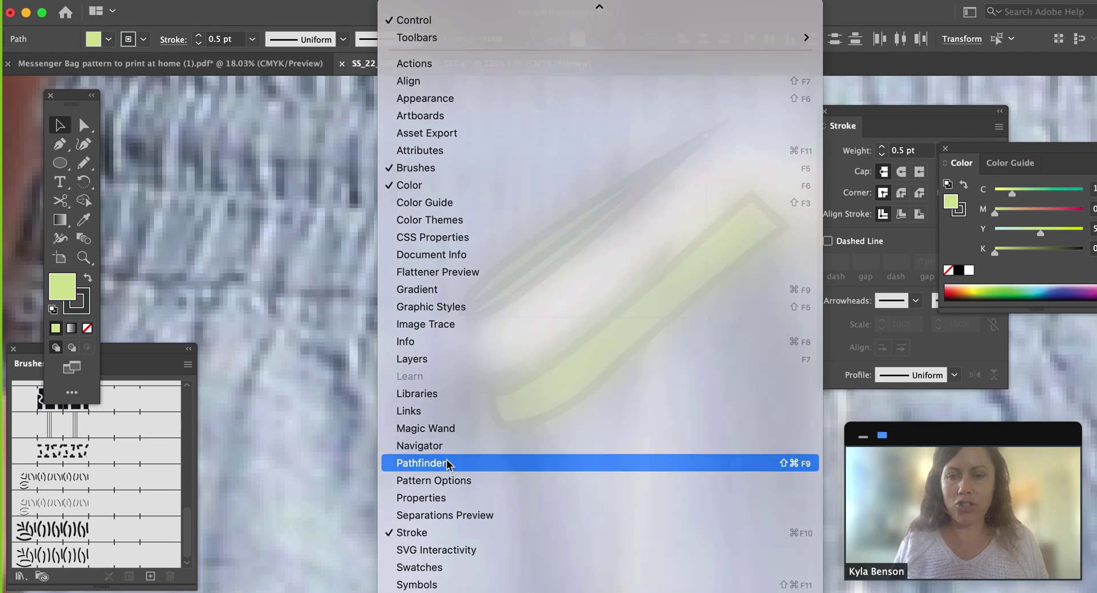
{"action": "left_click", "coordinate": [451, 463]}
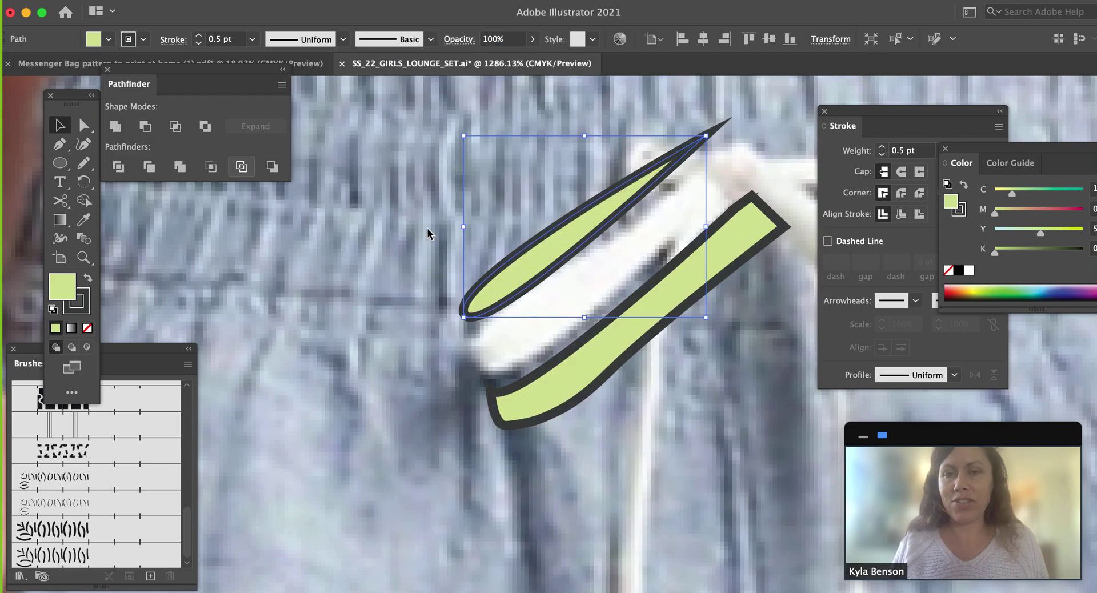
Move the united narrow shape and the wide lower shape back together over the photo's left bow loop.
{"action": "left_click", "coordinate": [506, 286]}
{"action": "left_click_drag", "start_coordinate": [506, 286], "coordinate": [515, 319]}
{"action": "left_click", "coordinate": [572, 368]}
{"action": "left_click_drag", "start_coordinate": [572, 368], "coordinate": [558, 327]}
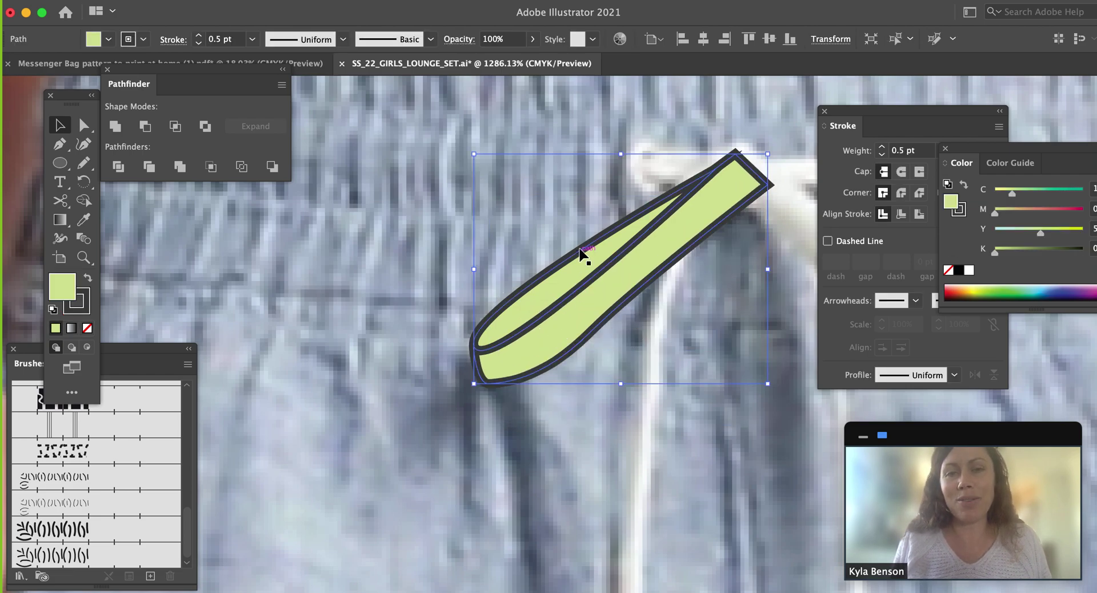
{"action": "key", "text": "a"}
{"action": "left_click", "coordinate": [594, 241]}
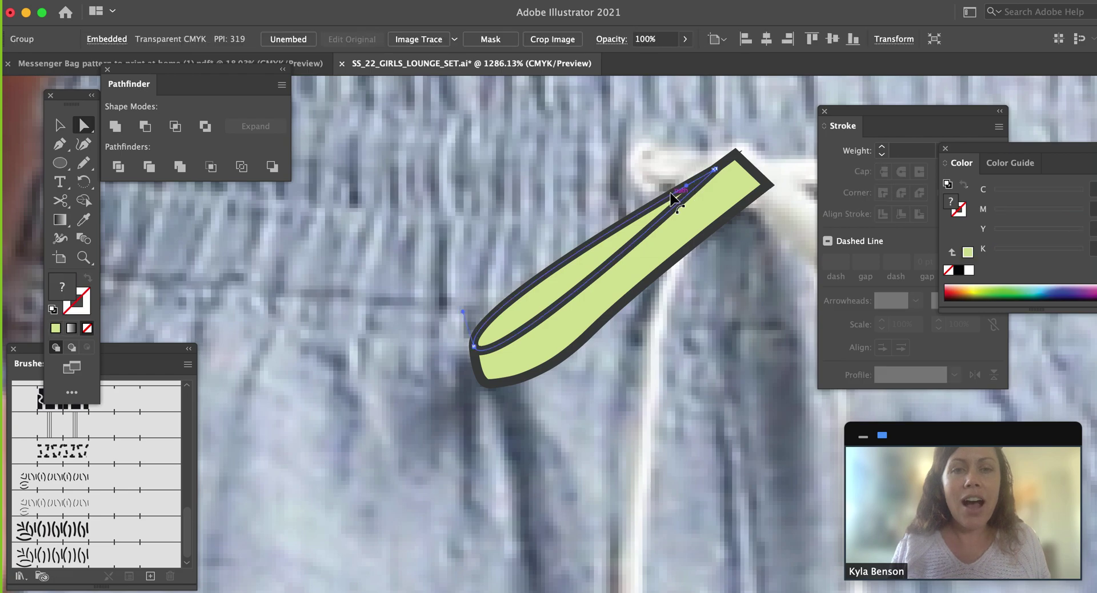
{"action": "left_click", "coordinate": [721, 168]}
{"action": "left_click_drag", "start_coordinate": [740, 177], "coordinate": [749, 190]}
{"action": "key", "text": "super+z"}
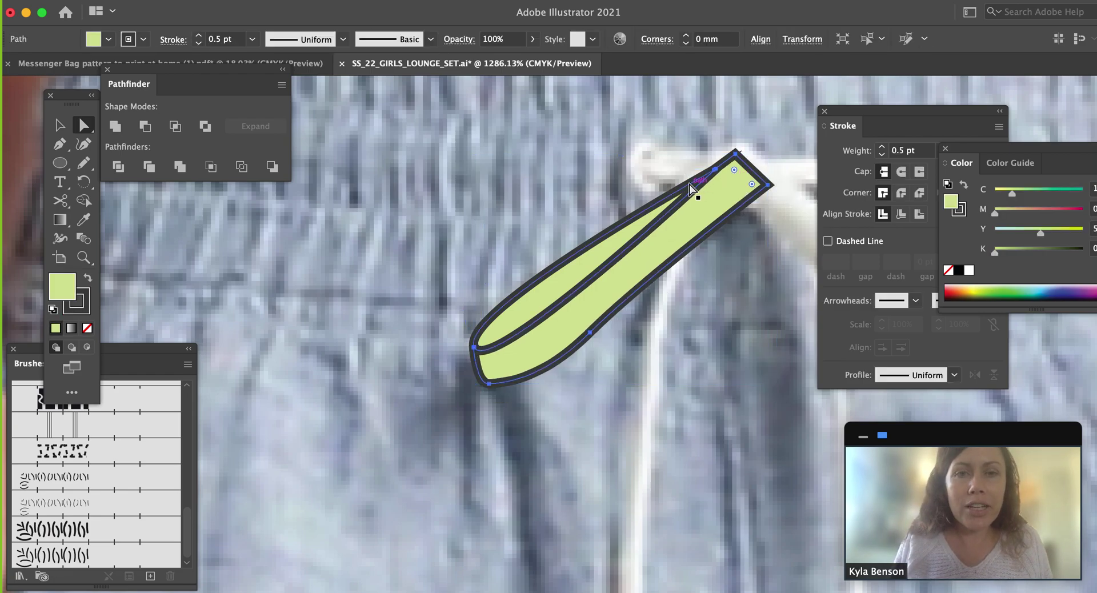
Give the narrow upper loop shape's outline a bevel join at its corners.
{"action": "left_click", "coordinate": [695, 185]}
{"action": "left_click_drag", "start_coordinate": [699, 151], "coordinate": [725, 176]}
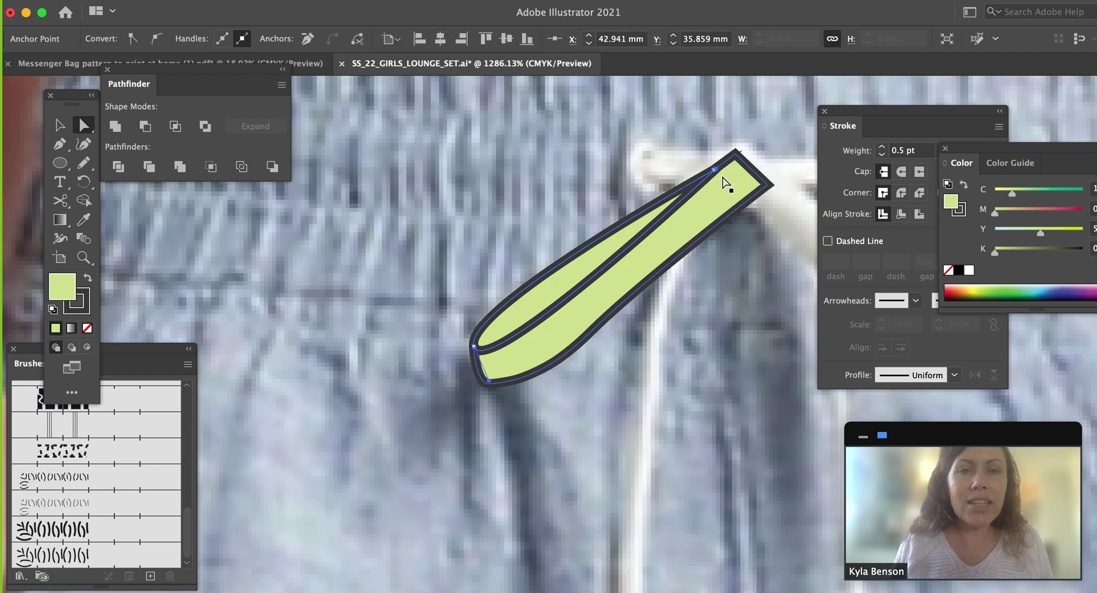
{"action": "left_click", "coordinate": [920, 244]}
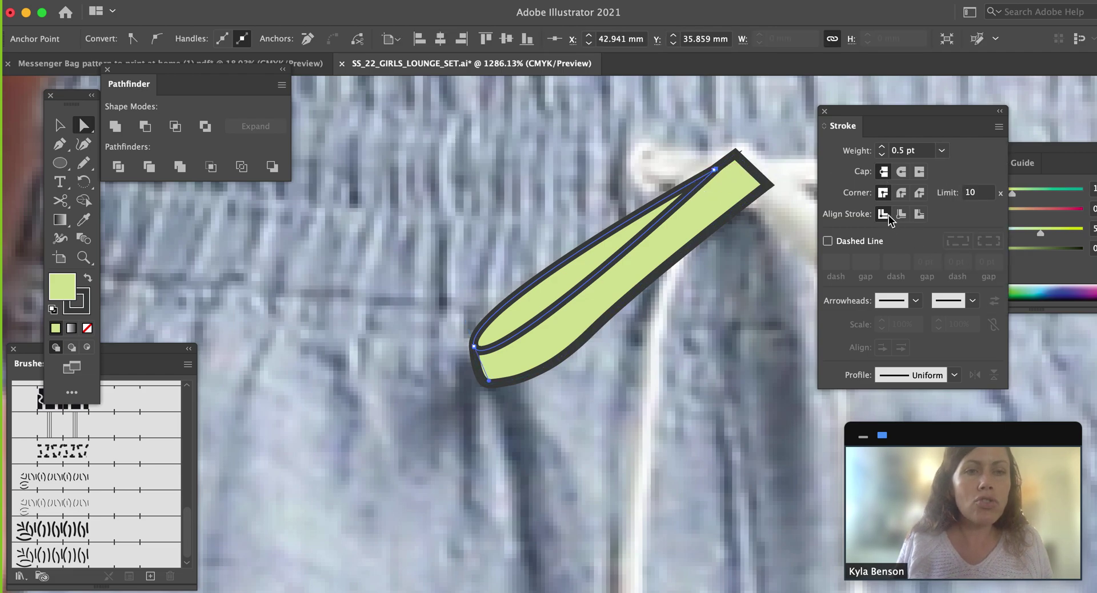
{"action": "left_click", "coordinate": [919, 193]}
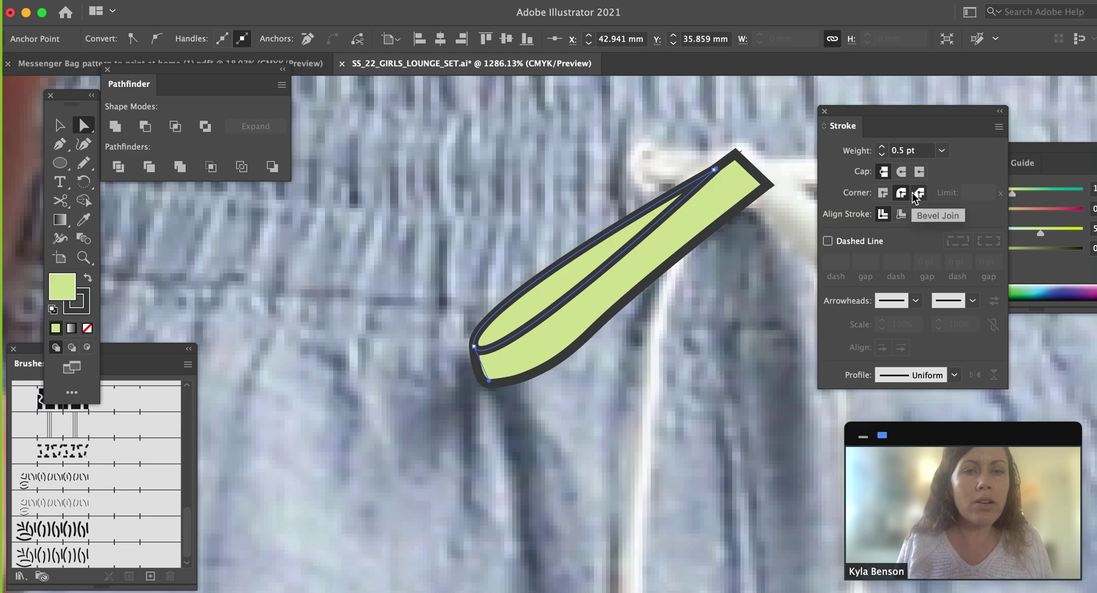
Pull the anchor point at the narrow shape's knot end slightly back along the loop.
{"action": "key", "text": "z"}
{"action": "left_click_drag", "start_coordinate": [668, 143], "coordinate": [979, 503]}
{"action": "key", "text": "space"}
{"action": "left_click_drag", "start_coordinate": [674, 331], "coordinate": [397, 330]}
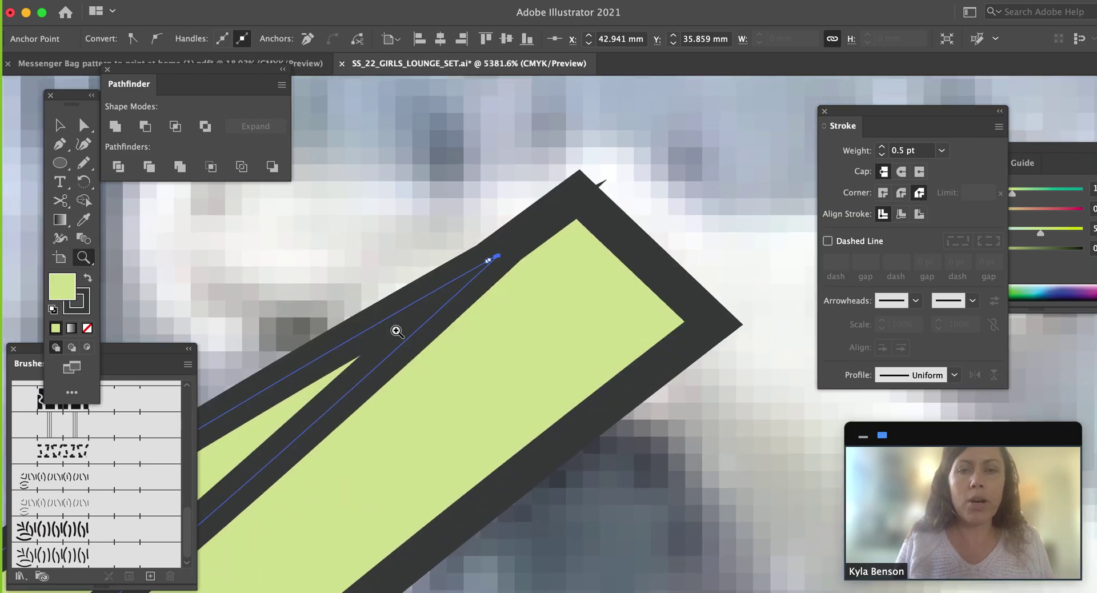
{"action": "key", "text": "a"}
{"action": "left_click", "coordinate": [408, 297]}
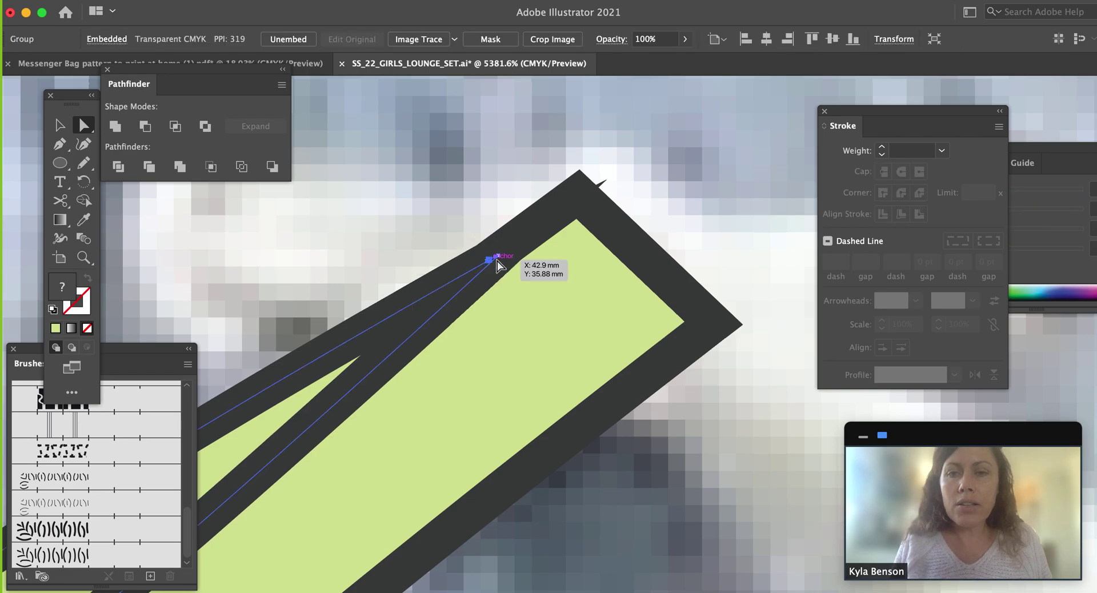
{"action": "left_click", "coordinate": [497, 257]}
{"action": "left_click_drag", "start_coordinate": [497, 256], "coordinate": [473, 273]}
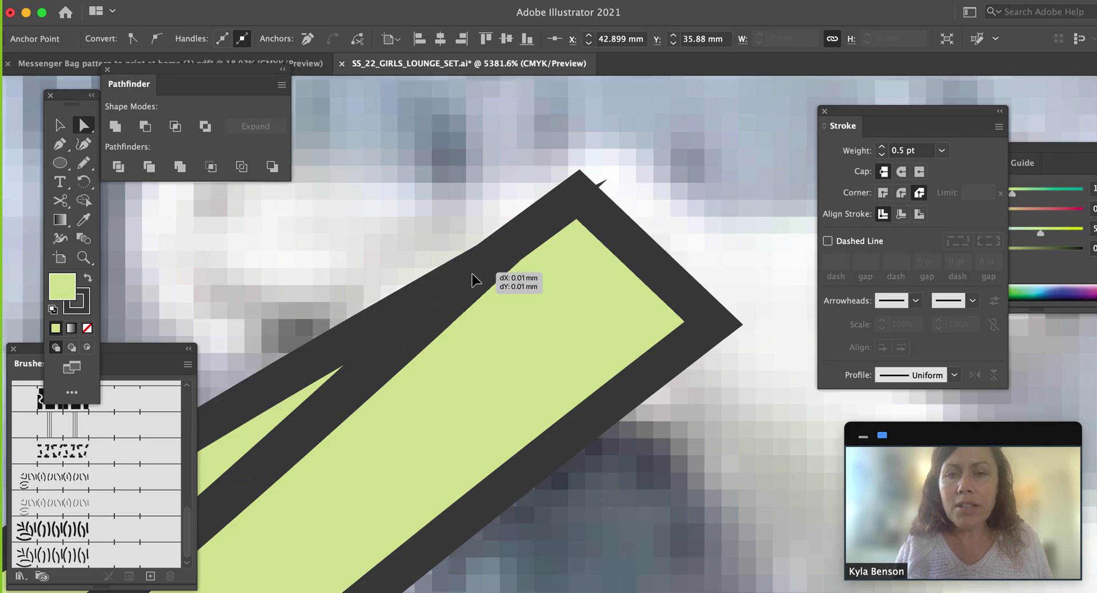
{"action": "left_click", "coordinate": [477, 267]}
Move the wide shape away from the narrow one and delete the surplus anchor point on its upper edge near the knot.
{"action": "left_click_drag", "start_coordinate": [625, 348], "coordinate": [724, 437]}
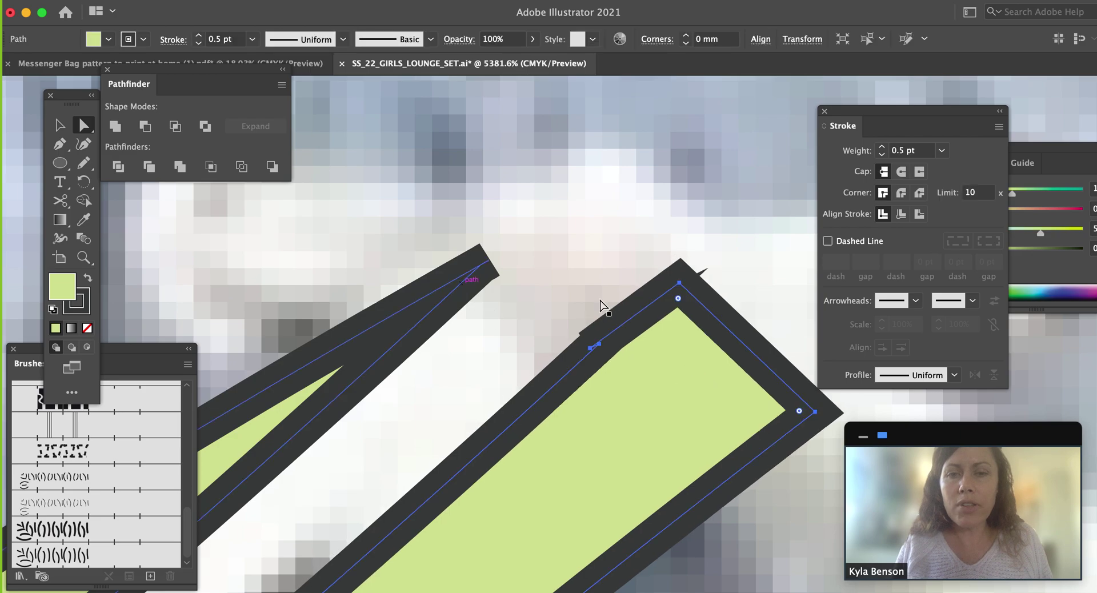
{"action": "left_click", "coordinate": [570, 308]}
{"action": "left_click", "coordinate": [605, 343]}
{"action": "left_click_drag", "start_coordinate": [591, 347], "coordinate": [552, 227]}
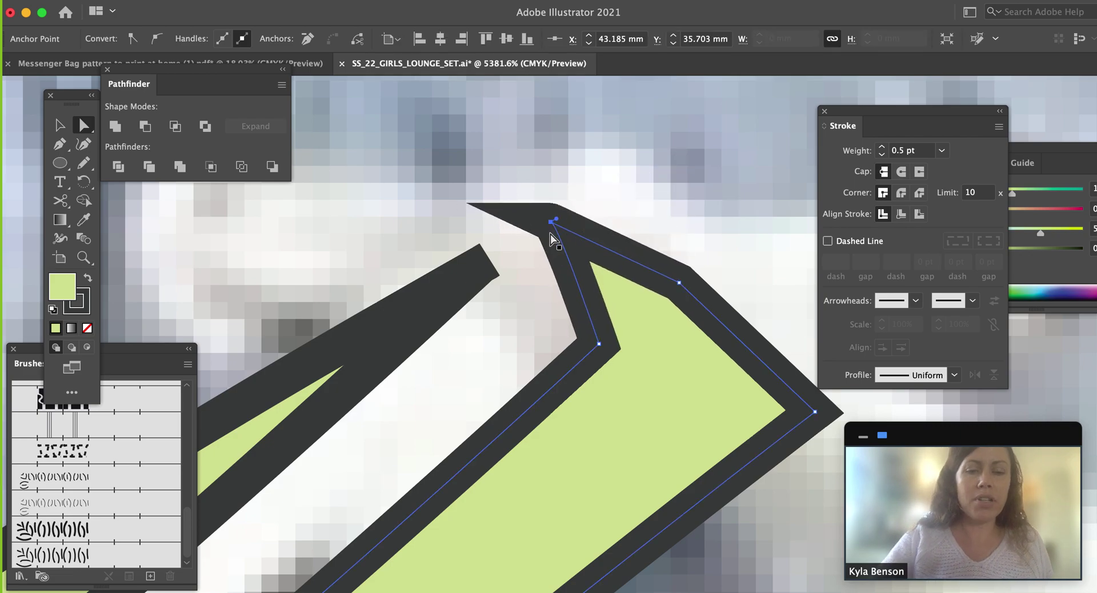
{"action": "key", "text": "minus"}
{"action": "left_click", "coordinate": [552, 225]}
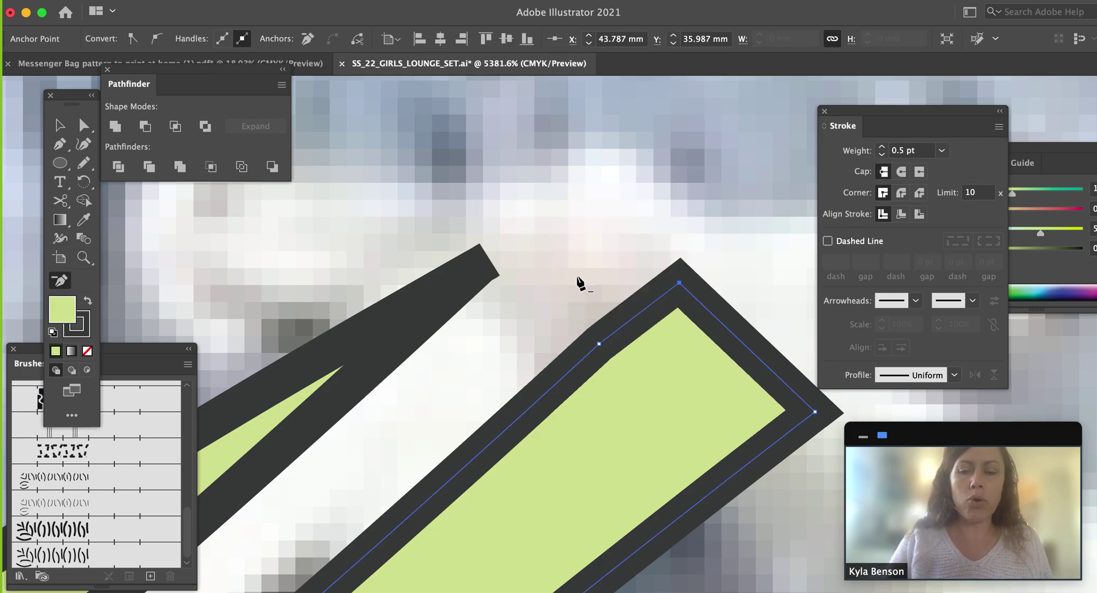
Move the wide lower shape back against the narrow upper shape to close up the left bow loop, and deselect it.
{"action": "key", "text": "super+minus"}
{"action": "key", "text": "super+minus"}
{"action": "key", "text": "super+minus"}
{"action": "key", "text": "super+minus"}
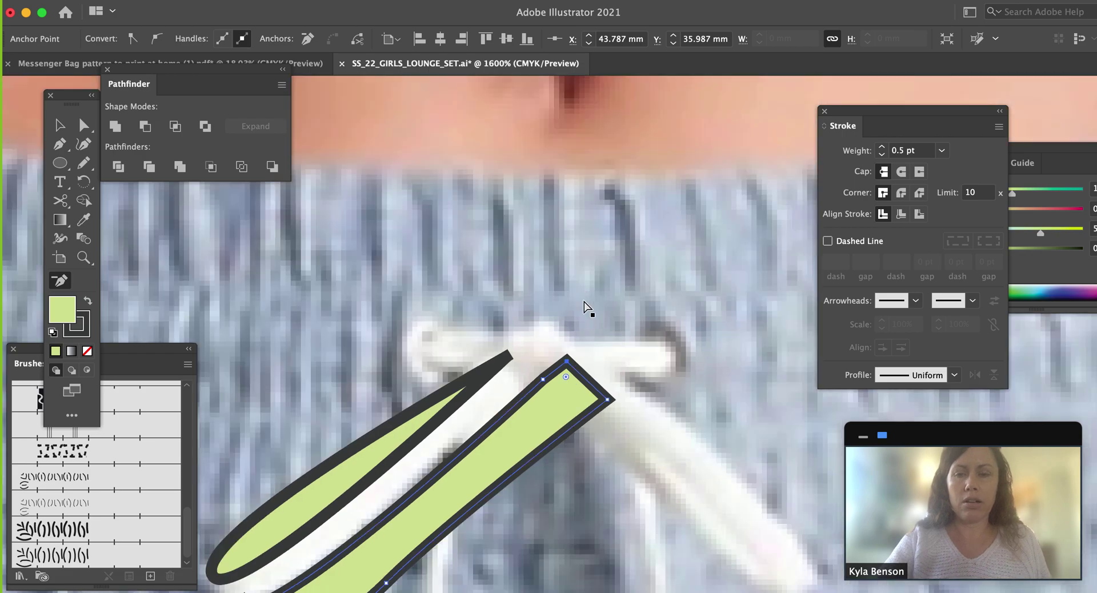
{"action": "left_click_drag", "start_coordinate": [546, 411], "coordinate": [600, 289]}
{"action": "key", "text": "v"}
{"action": "left_click_drag", "start_coordinate": [407, 459], "coordinate": [371, 437]}
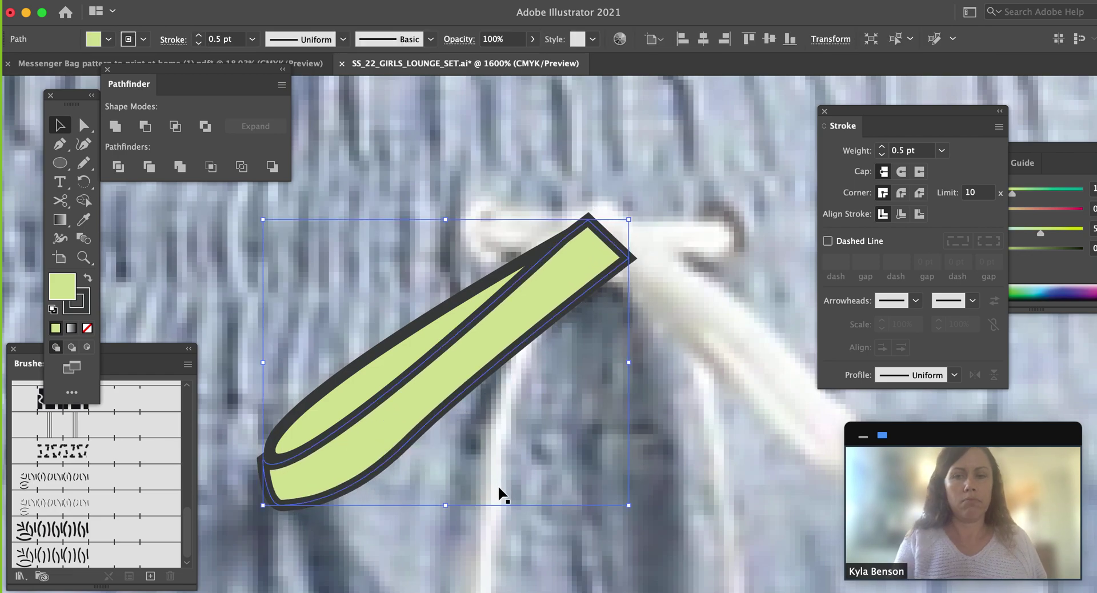
{"action": "key", "text": "super+z"}
{"action": "left_click_drag", "start_coordinate": [380, 450], "coordinate": [350, 423]}
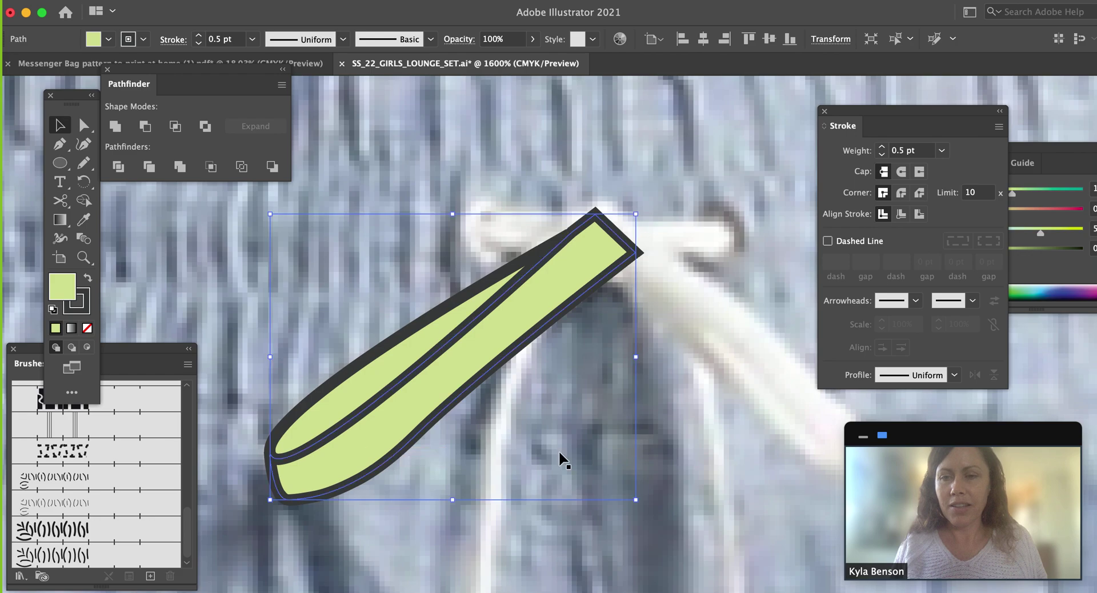
{"action": "left_click", "coordinate": [619, 444]}
{"action": "key", "text": "super+minus"}
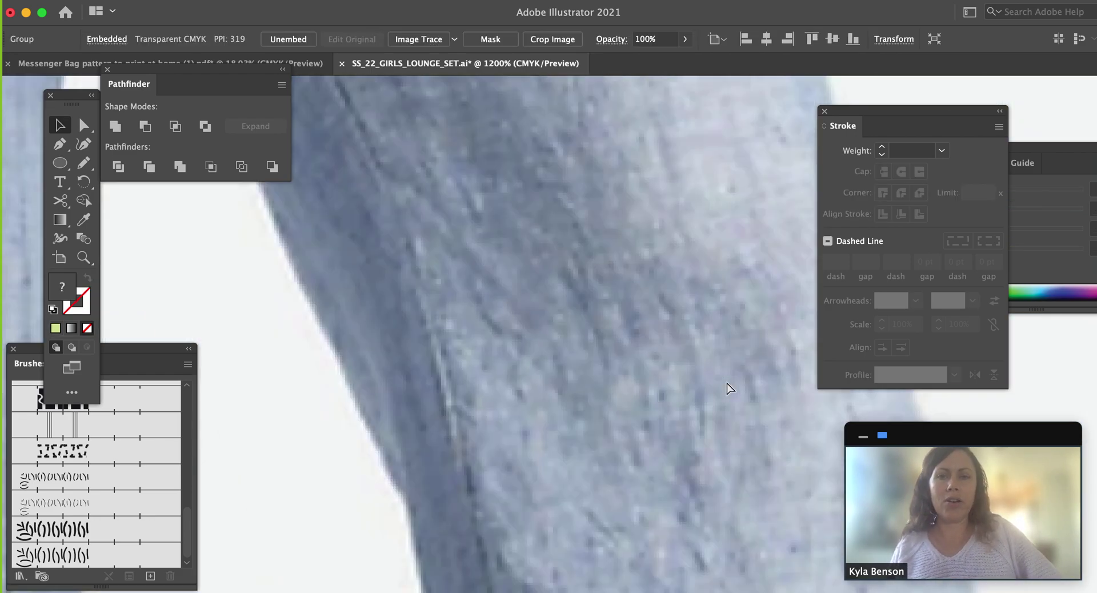
Fill the narrow upper shape of the left bow loop with a darker olive green.
{"action": "key", "text": "super+minus"}
{"action": "key", "text": "super+minus"}
{"action": "key", "text": "super+minus"}
{"action": "key", "text": "super+minus"}
{"action": "key", "text": "super+minus"}
{"action": "key", "text": "super+minus"}
{"action": "key", "text": "super+minus"}
{"action": "key", "text": "super+minus"}
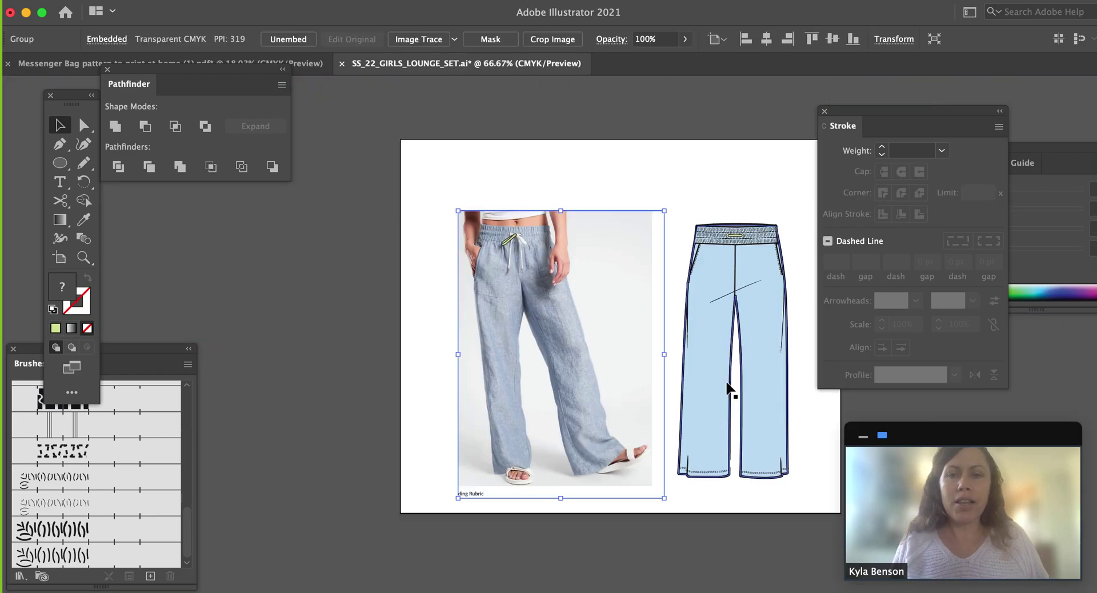
{"action": "key", "text": "z"}
{"action": "left_click_drag", "start_coordinate": [529, 261], "coordinate": [777, 551]}
{"action": "left_click_drag", "start_coordinate": [670, 416], "coordinate": [542, 409]}
{"action": "key", "text": "v"}
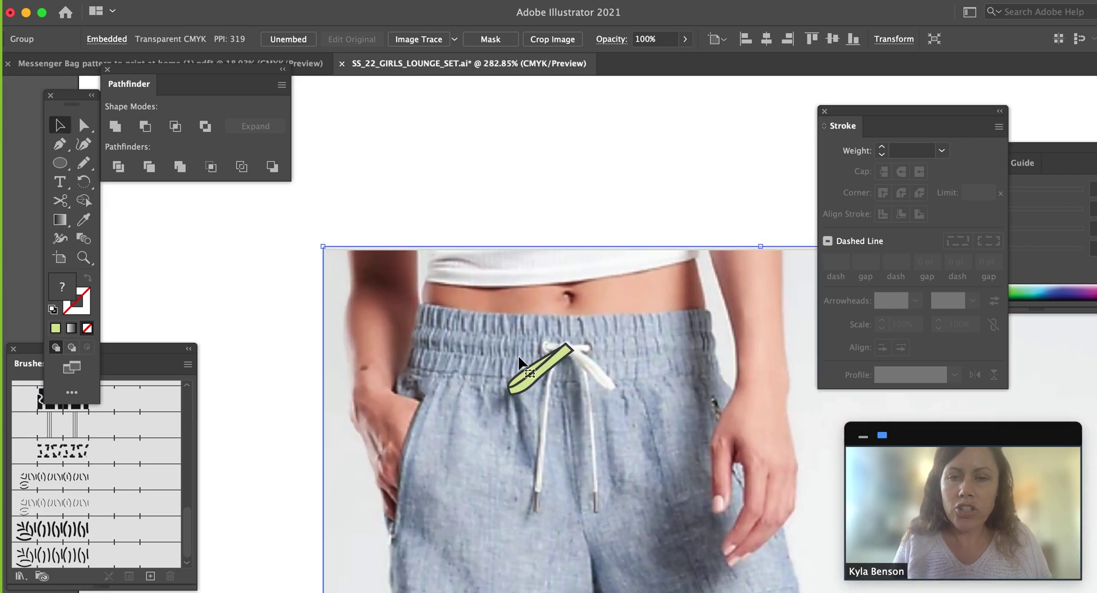
{"action": "left_click", "coordinate": [526, 370]}
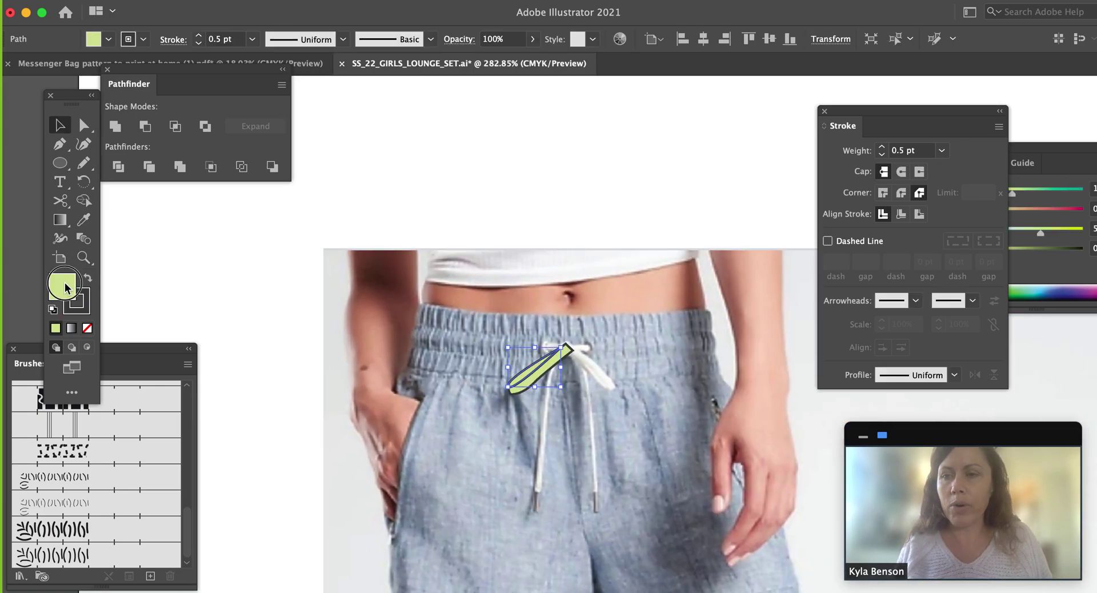
{"action": "double_click", "coordinate": [64, 282]}
{"action": "left_click", "coordinate": [188, 440]}
{"action": "left_click_drag", "start_coordinate": [188, 440], "coordinate": [169, 453]}
{"action": "left_click", "coordinate": [454, 392]}
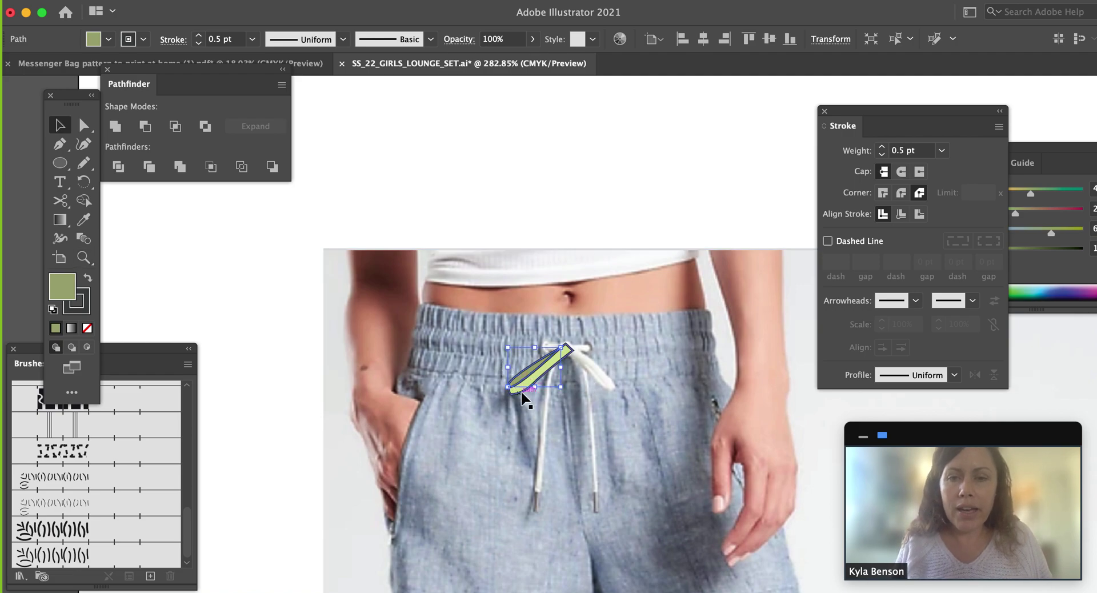
Group the two shapes of the left bow loop and create a copy reflected across the vertical axis.
{"action": "left_click", "coordinate": [547, 371], "text": "shift"}
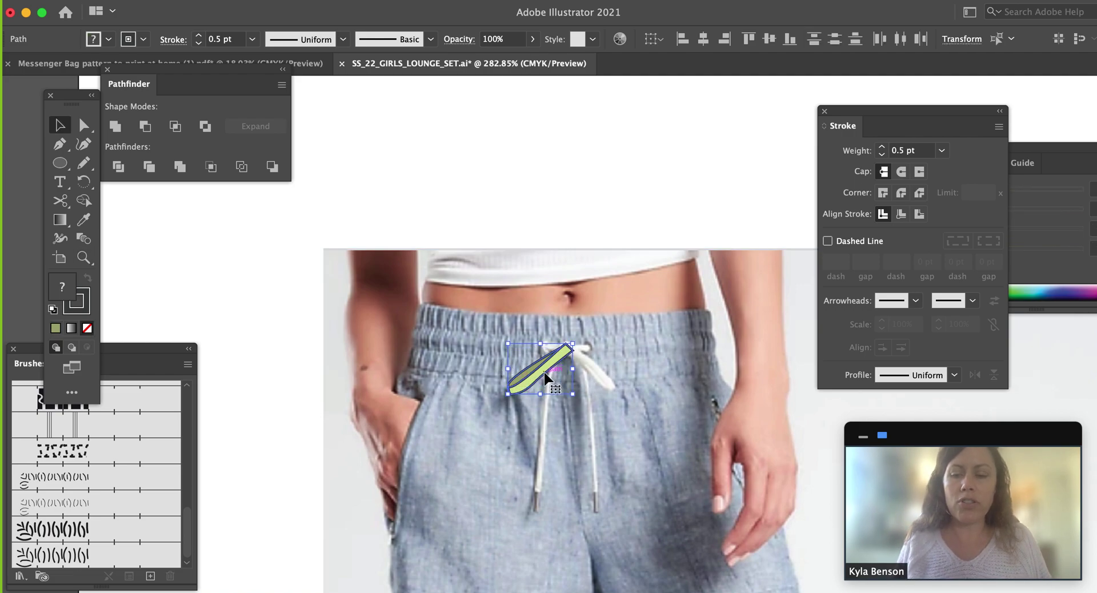
{"action": "key", "text": "super+g"}
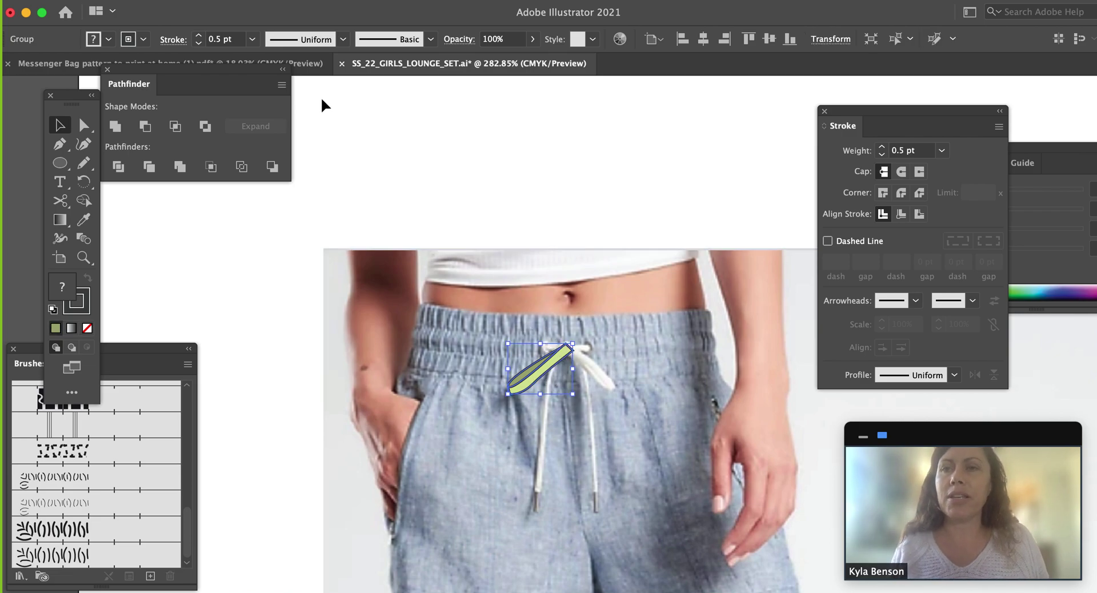
{"action": "left_click", "coordinate": [208, 1]}
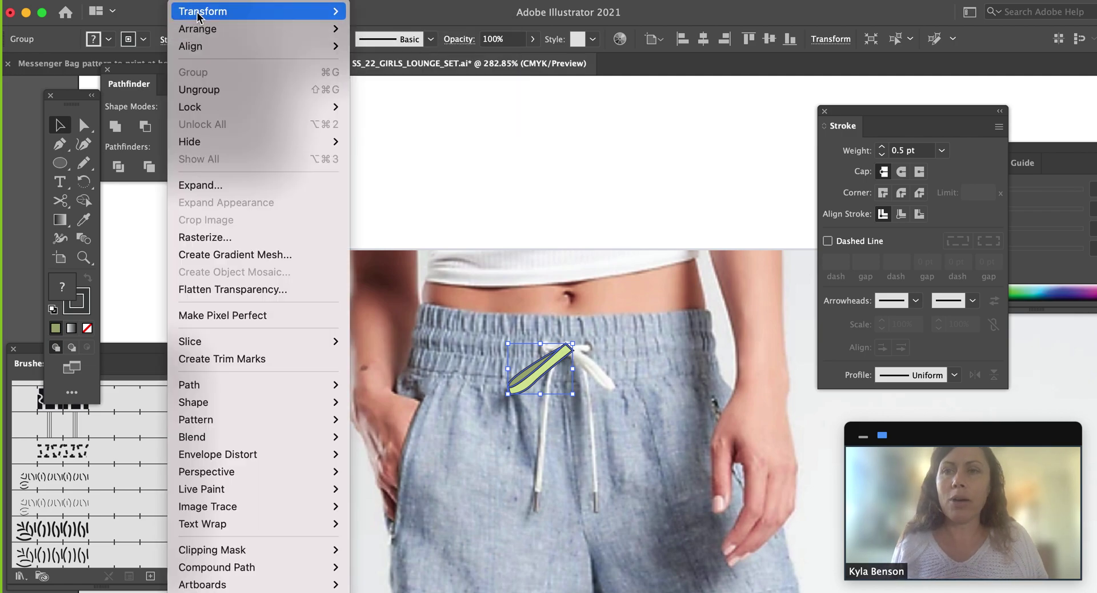
{"action": "mouse_move", "coordinate": [320, 11]}
{"action": "left_click", "coordinate": [400, 72]}
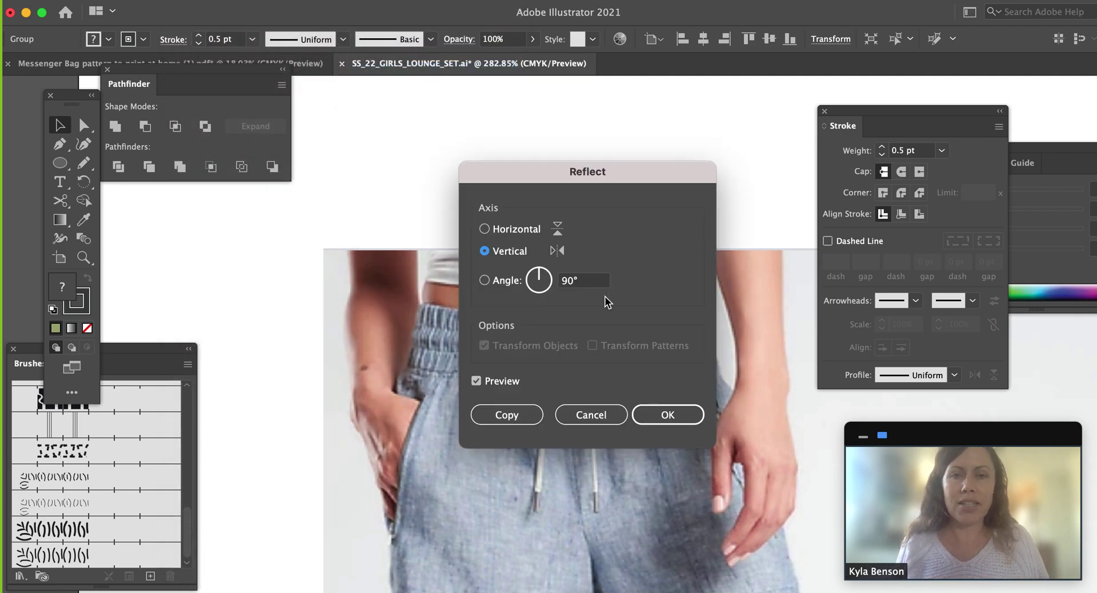
{"action": "left_click_drag", "start_coordinate": [558, 178], "coordinate": [852, 130]}
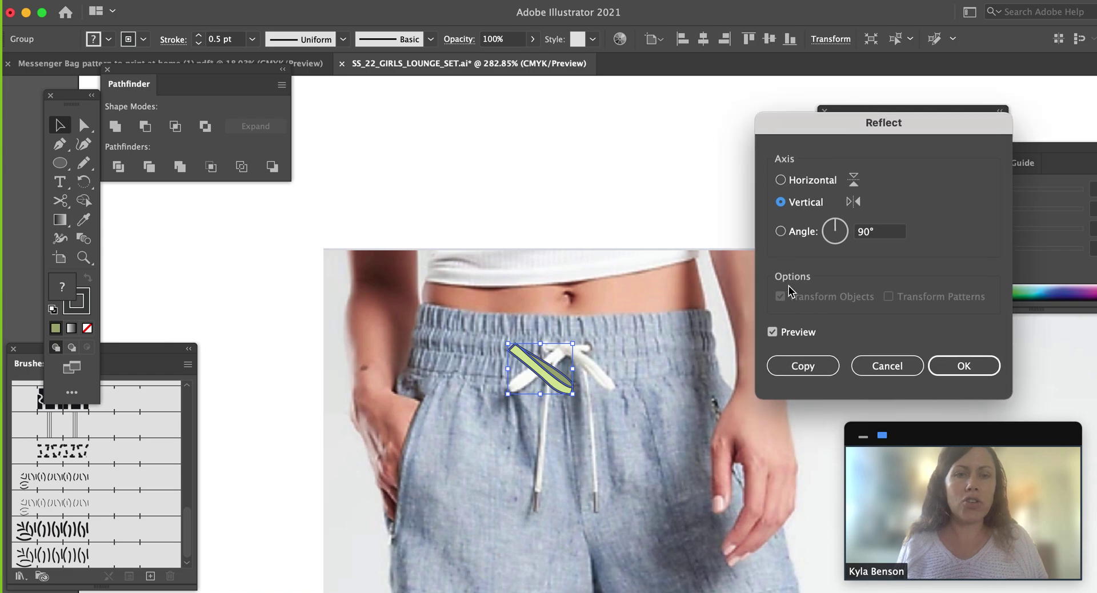
{"action": "left_click", "coordinate": [795, 367]}
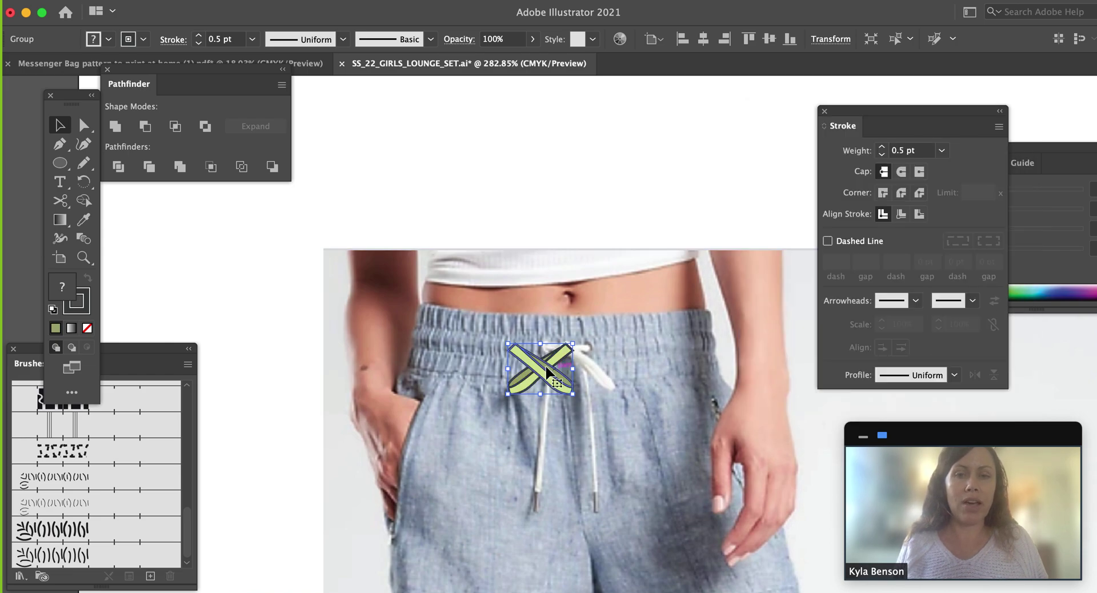
Move the mirrored loop across so the knot ends meet, and align both loops over the bow in the photo.
{"action": "left_click_drag", "start_coordinate": [543, 372], "coordinate": [595, 368]}
{"action": "key", "text": "z"}
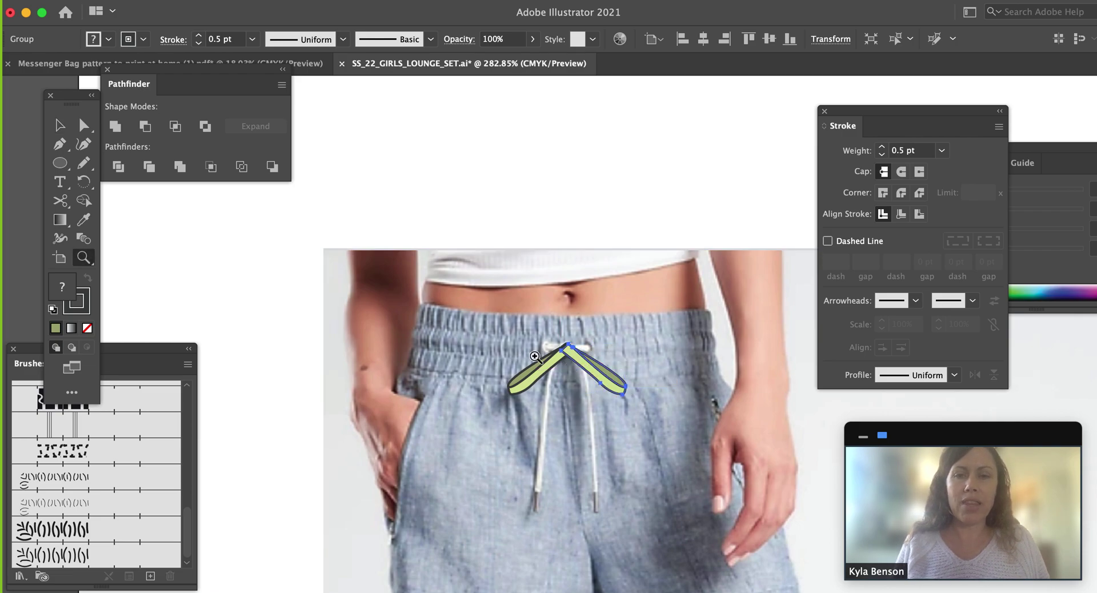
{"action": "left_click_drag", "start_coordinate": [508, 319], "coordinate": [666, 486]}
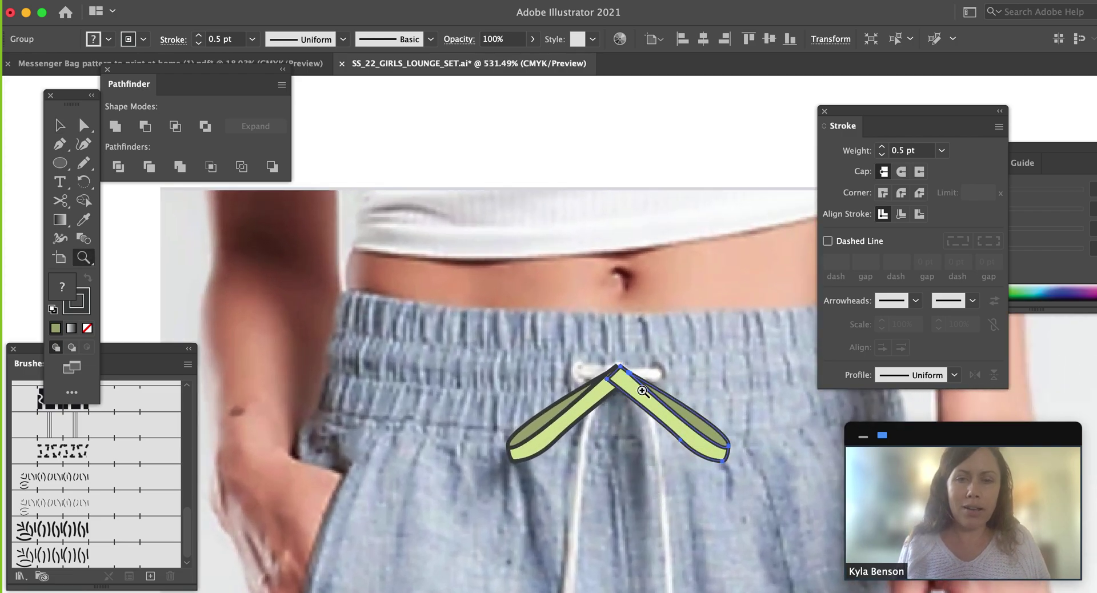
{"action": "key", "text": "v"}
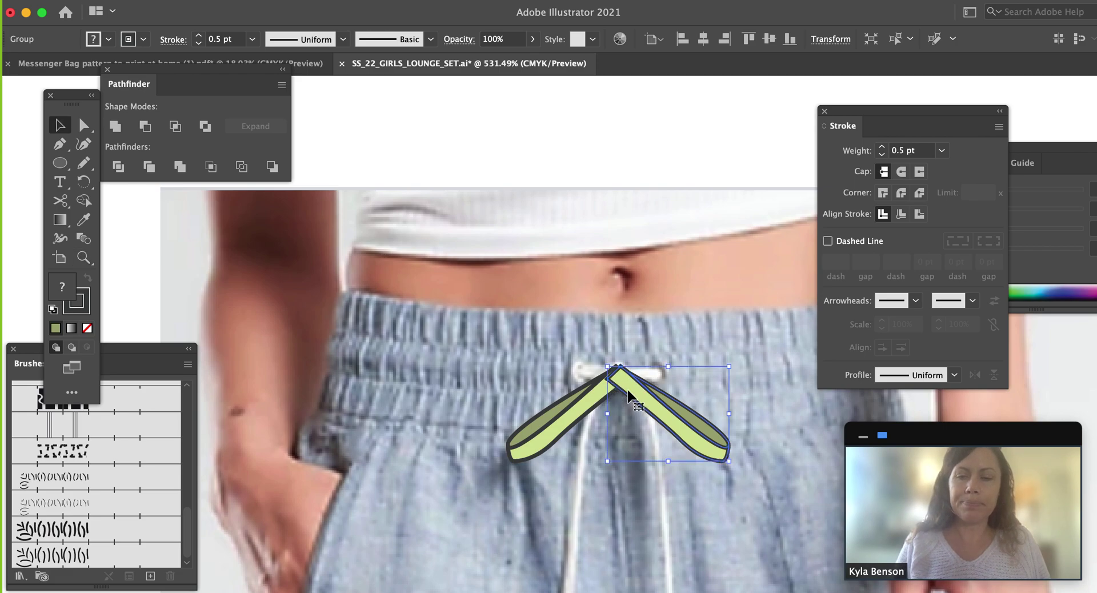
{"action": "left_click", "coordinate": [574, 441]}
{"action": "left_click_drag", "start_coordinate": [574, 441], "coordinate": [575, 445]}
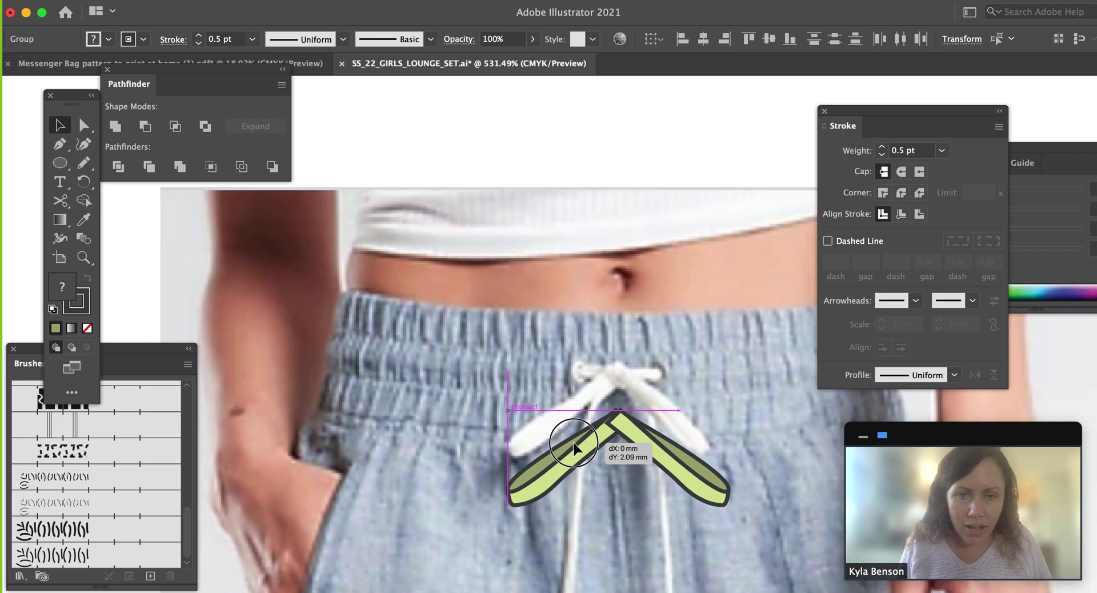
{"action": "left_click_drag", "start_coordinate": [574, 444], "coordinate": [582, 395]}
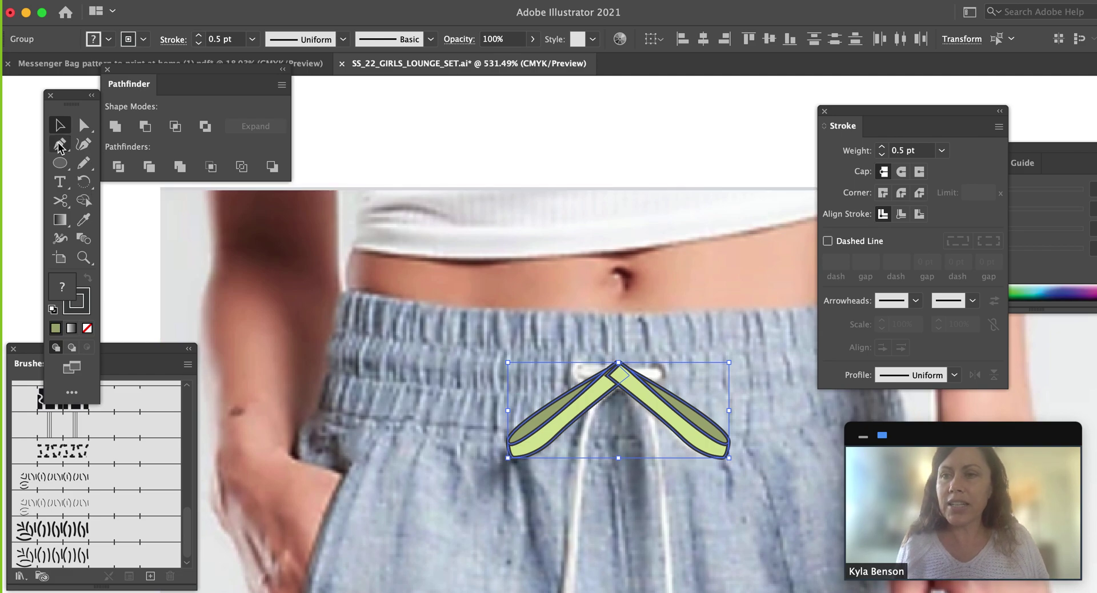
Draw a small square over the point where the two bow loops meet, as the knot.
{"action": "left_click", "coordinate": [60, 163]}
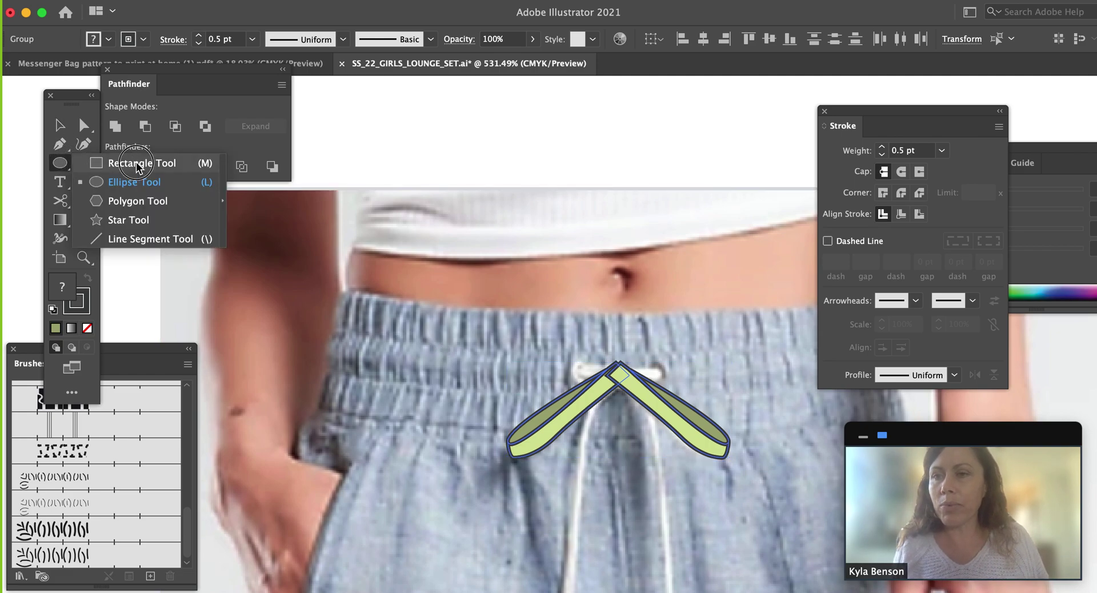
{"action": "left_click", "coordinate": [137, 164]}
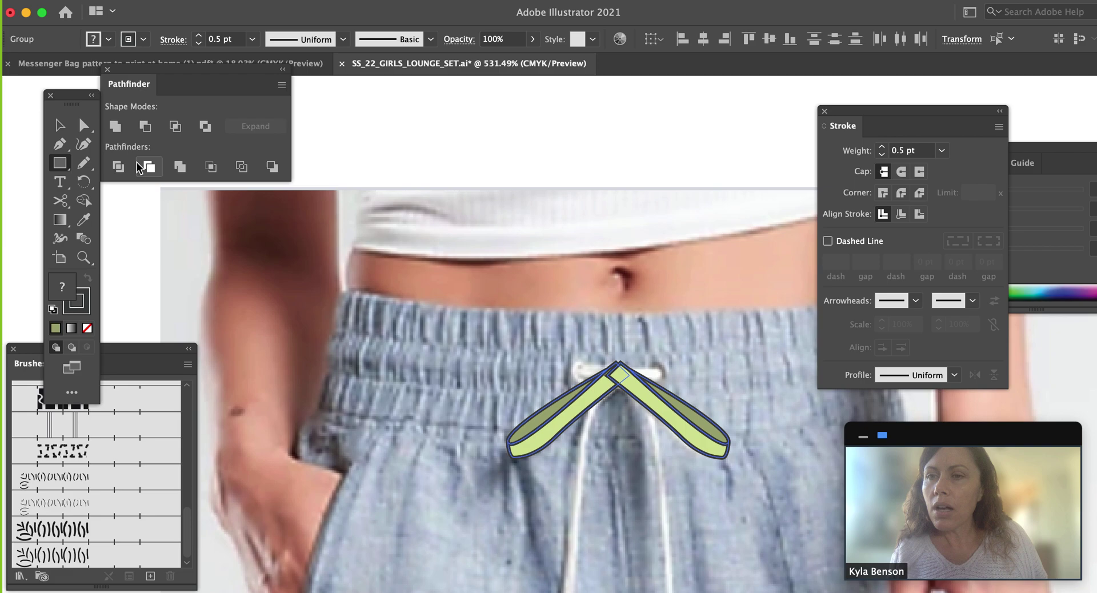
{"action": "left_click", "coordinate": [575, 147]}
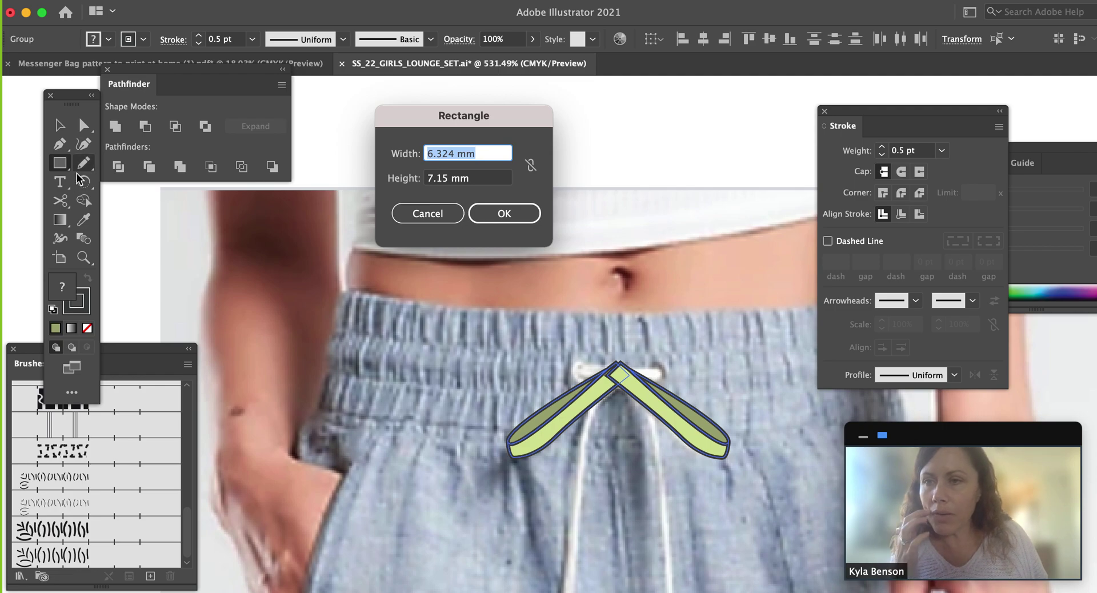
{"action": "left_click", "coordinate": [451, 213]}
{"action": "left_click_drag", "start_coordinate": [599, 360], "coordinate": [620, 412]}
Copy the light green fill and dark outline of the bow loop's wide strip onto the knot square.
{"action": "key", "text": "z"}
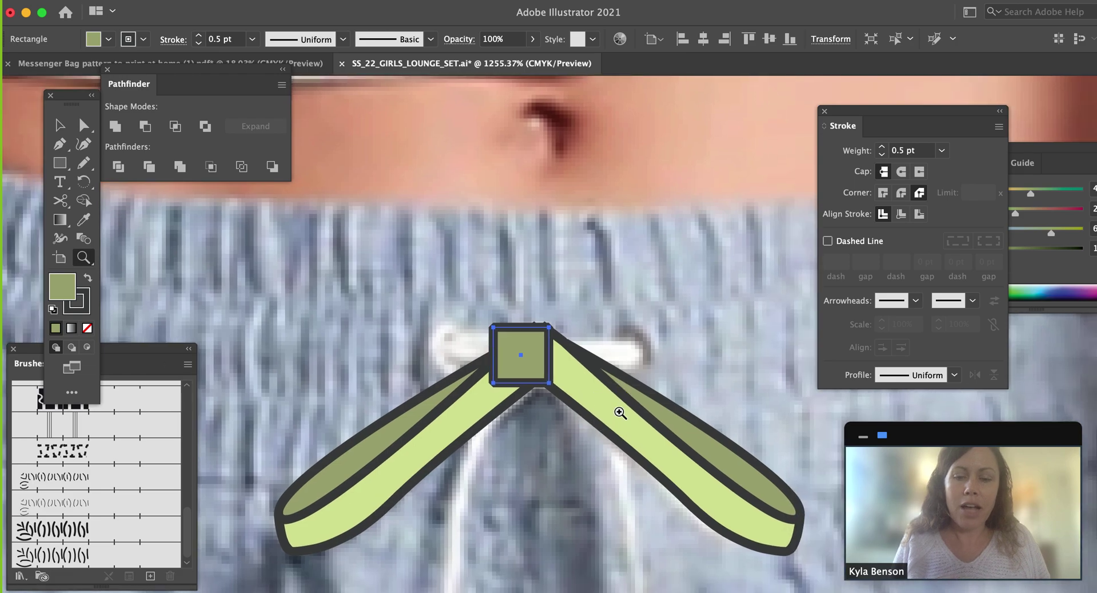
{"action": "key", "text": "i"}
{"action": "left_click", "coordinate": [617, 426]}
{"action": "key", "text": "a"}
{"action": "left_click", "coordinate": [588, 322]}
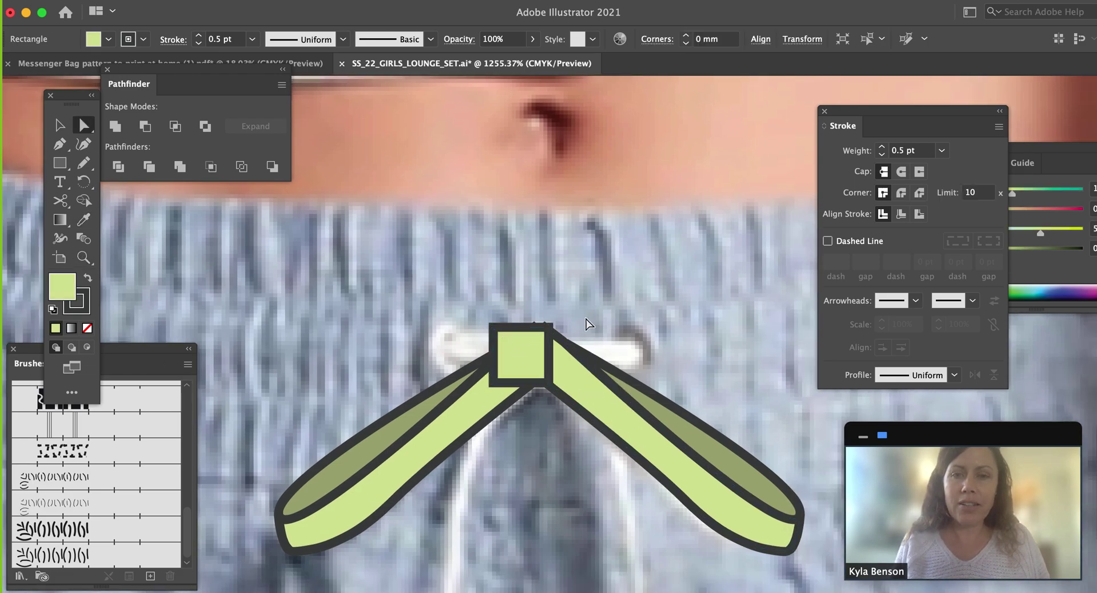
Round all four corners of the knot square to a radius of about 0.4 mm and deselect it.
{"action": "left_click_drag", "start_coordinate": [527, 348], "coordinate": [671, 496]}
{"action": "key", "text": "z"}
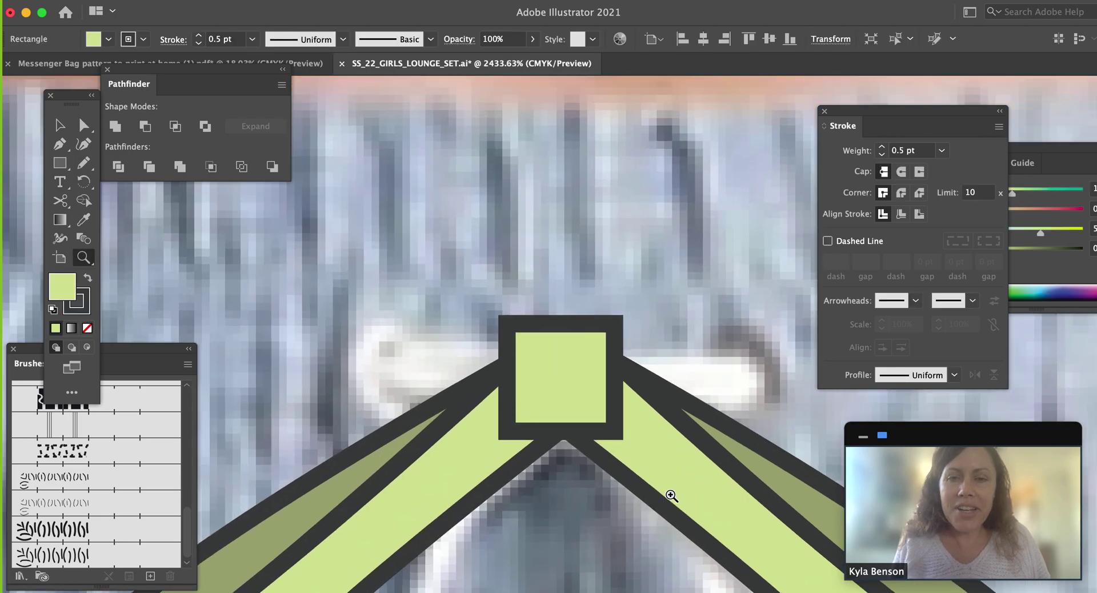
{"action": "key", "text": "a"}
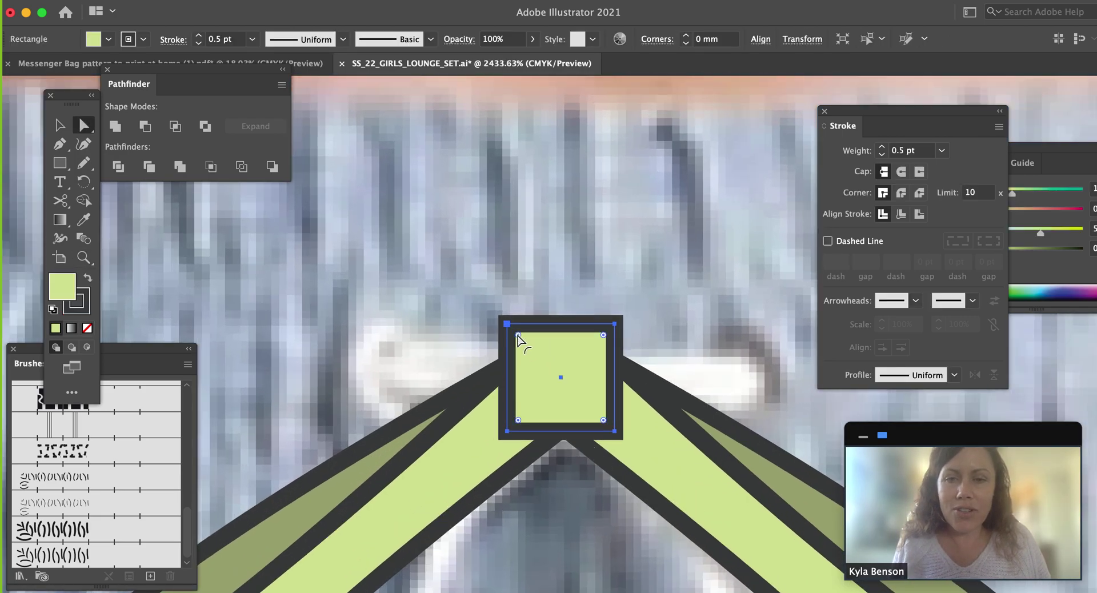
{"action": "left_click_drag", "start_coordinate": [517, 337], "coordinate": [547, 363]}
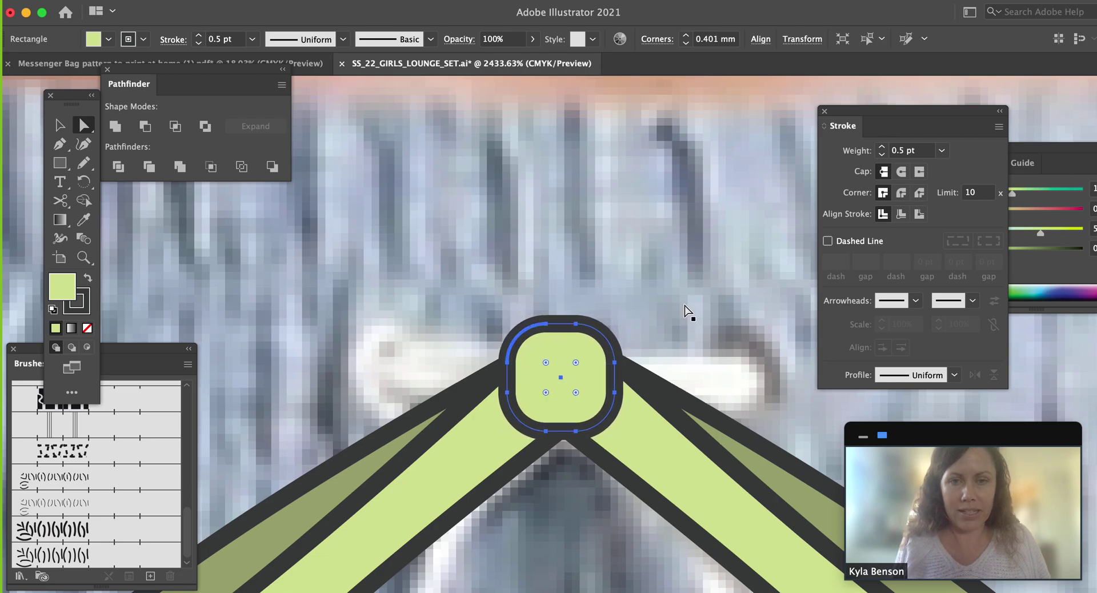
{"action": "left_click", "coordinate": [695, 302]}
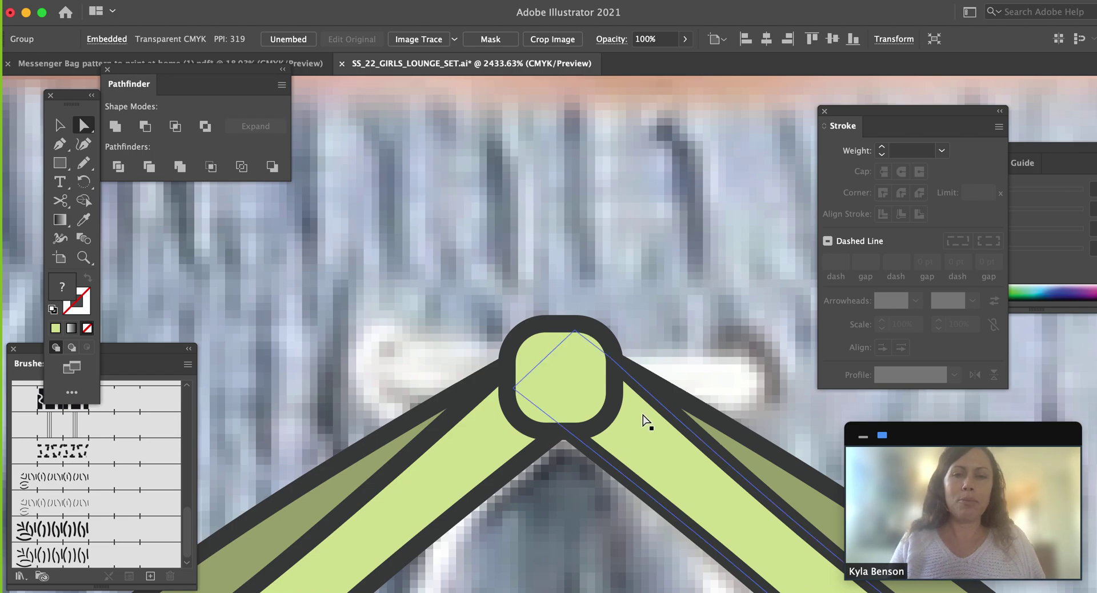
Draw a curved diagonal crease line across the knot with the knot's dark outline and no fill.
{"action": "key", "text": "p"}
{"action": "left_click", "coordinate": [604, 336]}
{"action": "left_click_drag", "start_coordinate": [520, 422], "coordinate": [441, 461]}
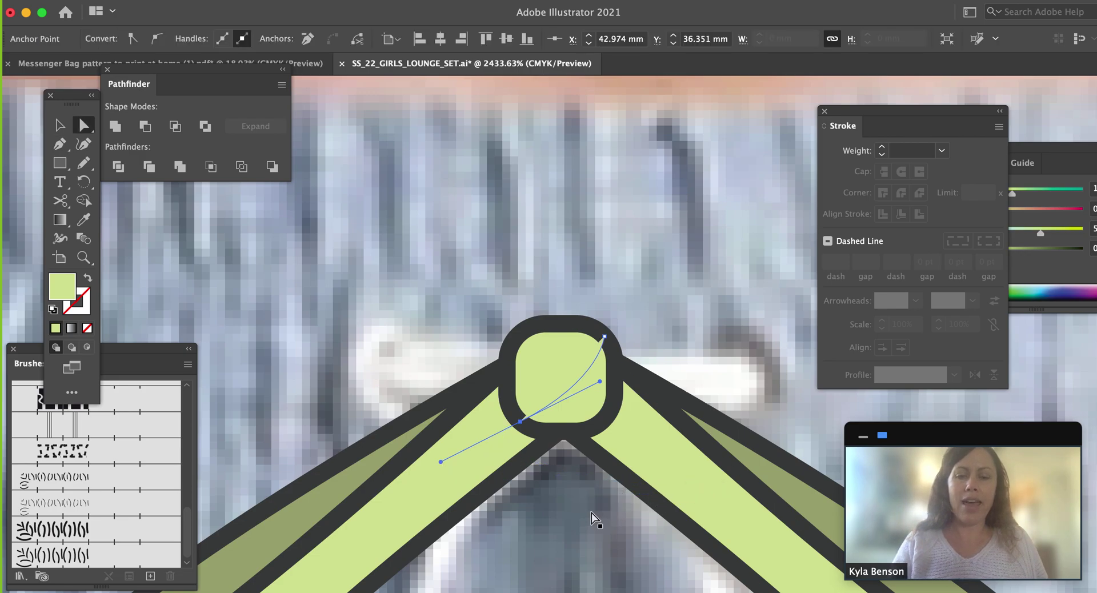
{"action": "key", "text": "i"}
{"action": "left_click", "coordinate": [528, 337]}
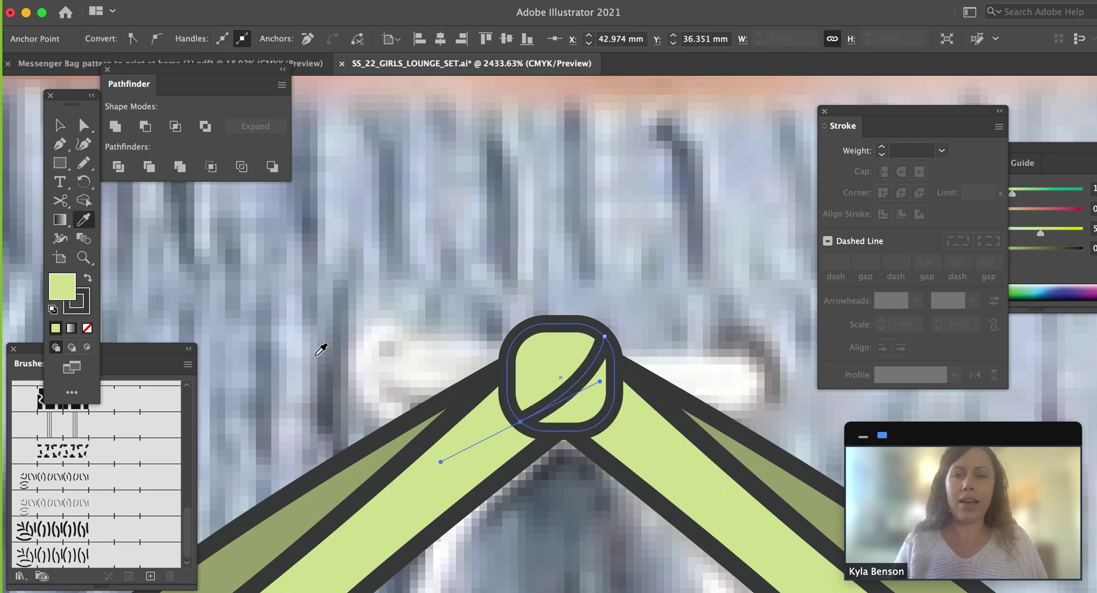
{"action": "left_click", "coordinate": [87, 328]}
{"action": "key", "text": "a"}
{"action": "left_click", "coordinate": [533, 228]}
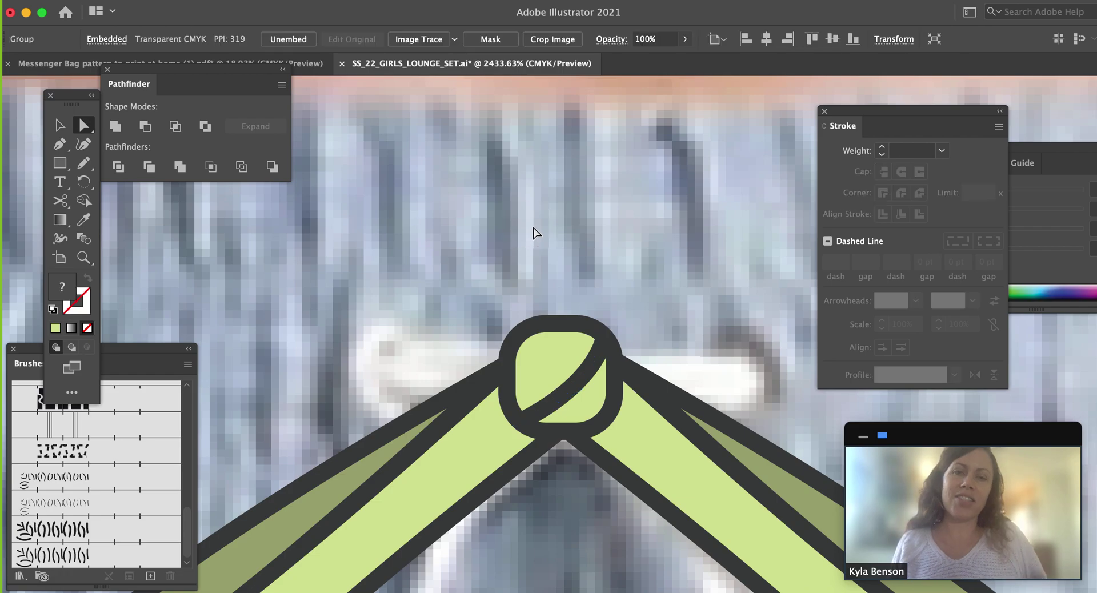
Trace both hanging cord ends as one arched path through the knot, with no fill and a light green 1 pt stroke.
{"action": "key", "text": "super+minus"}
{"action": "key", "text": "super+minus"}
{"action": "key", "text": "super+minus"}
{"action": "key", "text": "super+minus"}
{"action": "key", "text": "super+minus"}
{"action": "key", "text": "super+minus"}
{"action": "key", "text": "super+minus"}
{"action": "key", "text": "super+minus"}
{"action": "key", "text": "super+minus"}
{"action": "key", "text": "super+minus"}
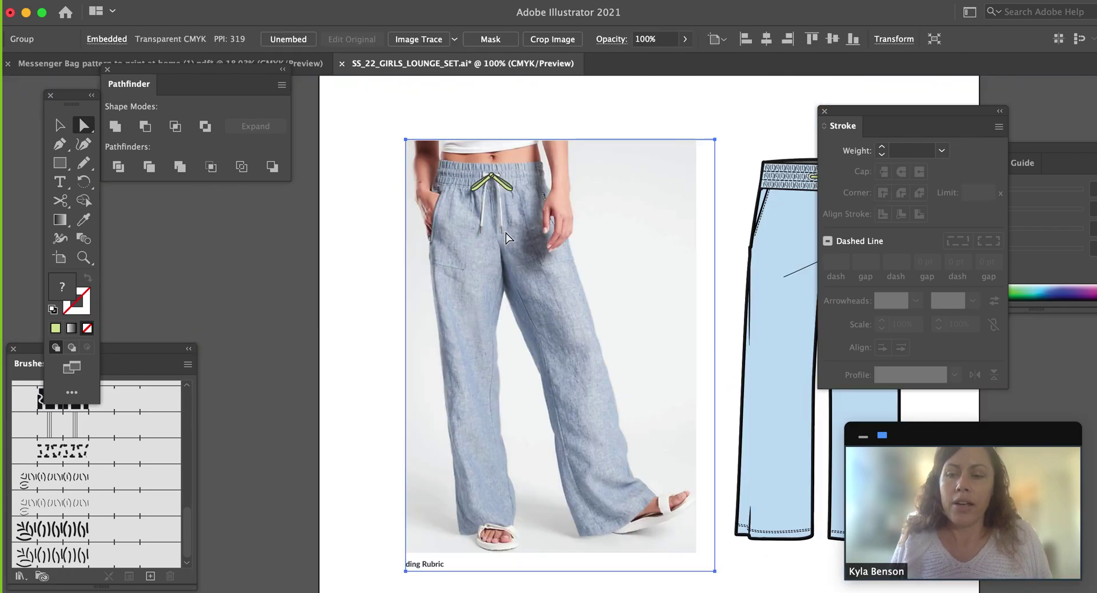
{"action": "key", "text": "z"}
{"action": "left_click_drag", "start_coordinate": [472, 166], "coordinate": [832, 590]}
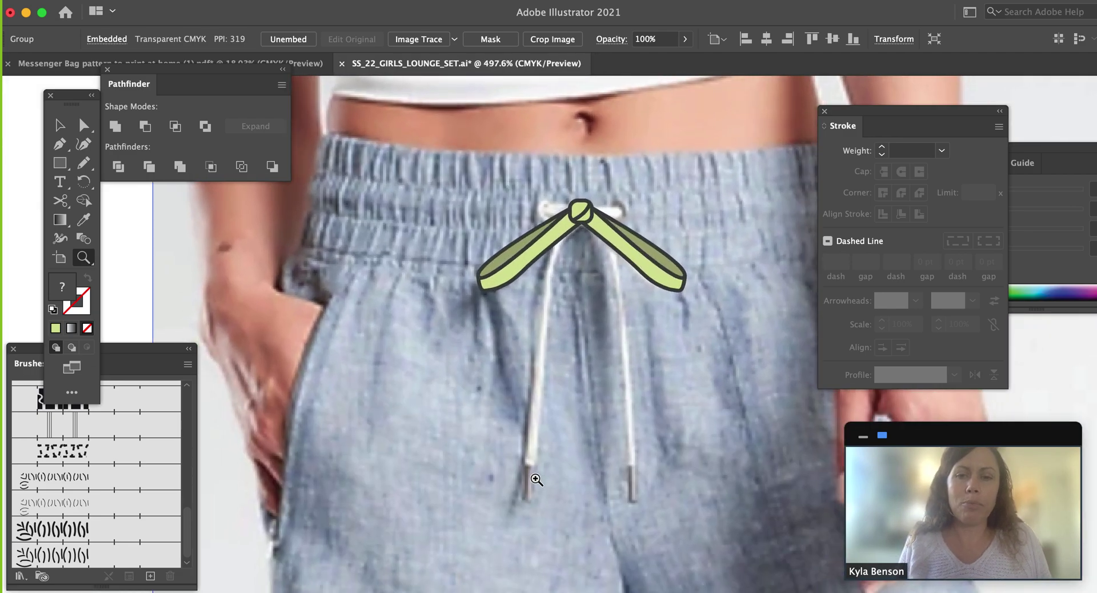
{"action": "key", "text": "p"}
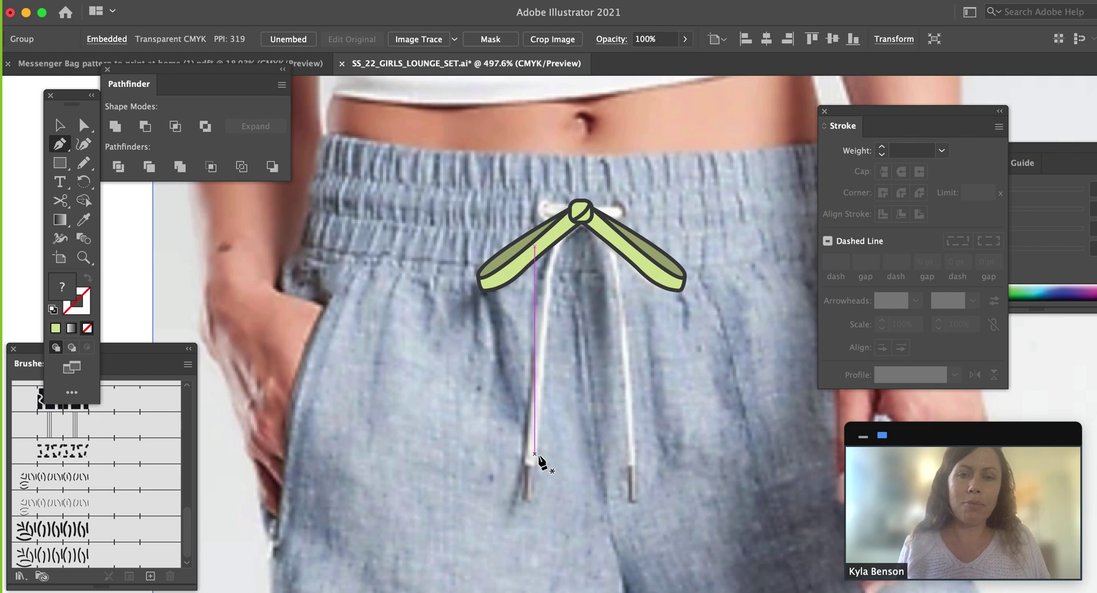
{"action": "left_click", "coordinate": [528, 464]}
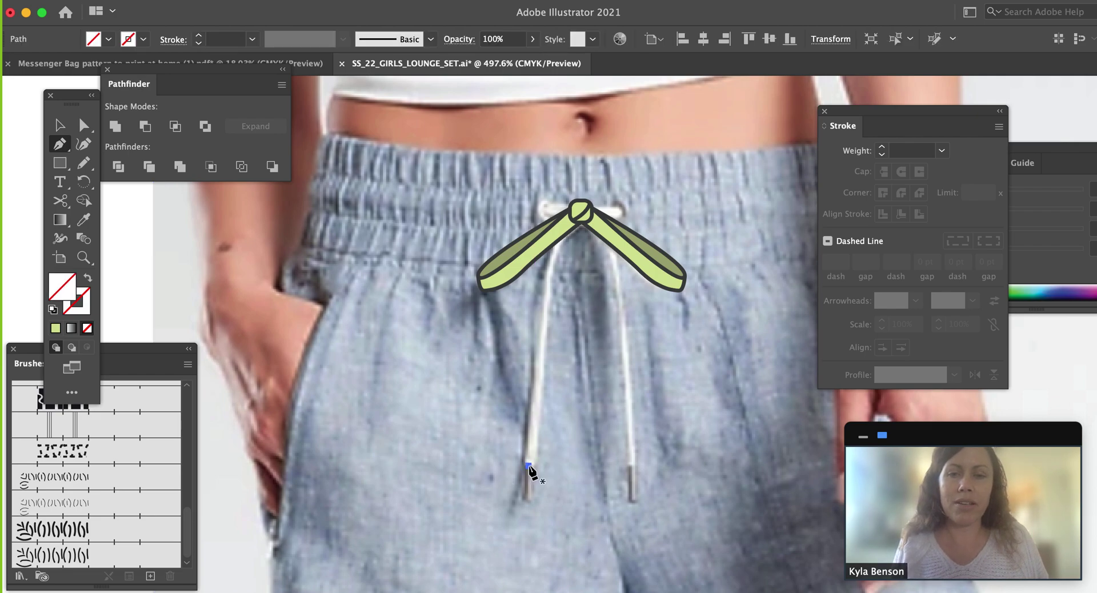
{"action": "left_click_drag", "start_coordinate": [581, 212], "coordinate": [622, 212]}
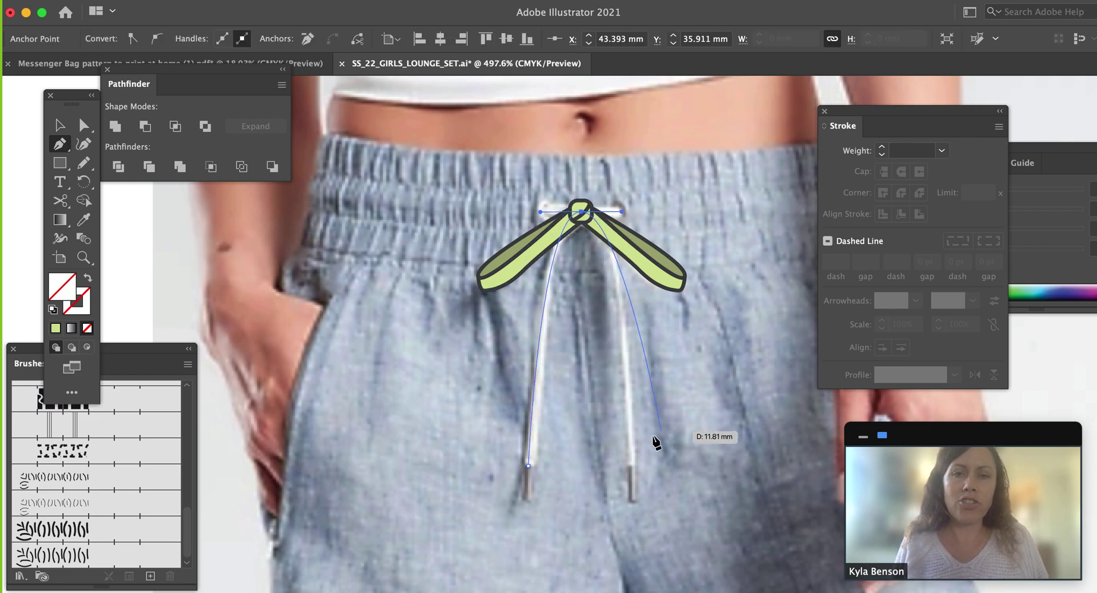
{"action": "left_click", "coordinate": [631, 466]}
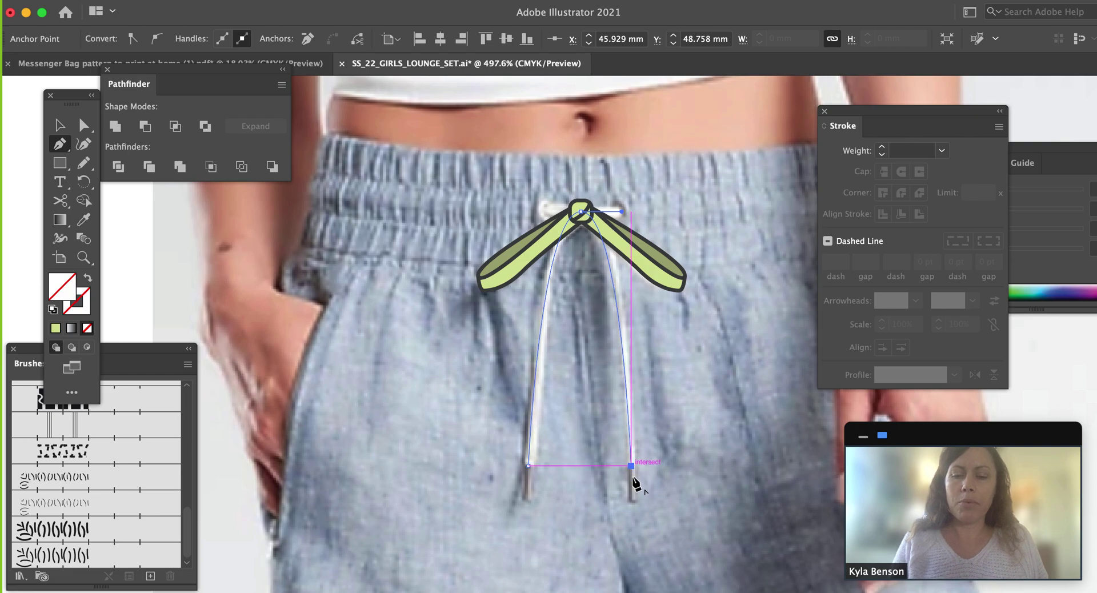
{"action": "left_click", "coordinate": [79, 312]}
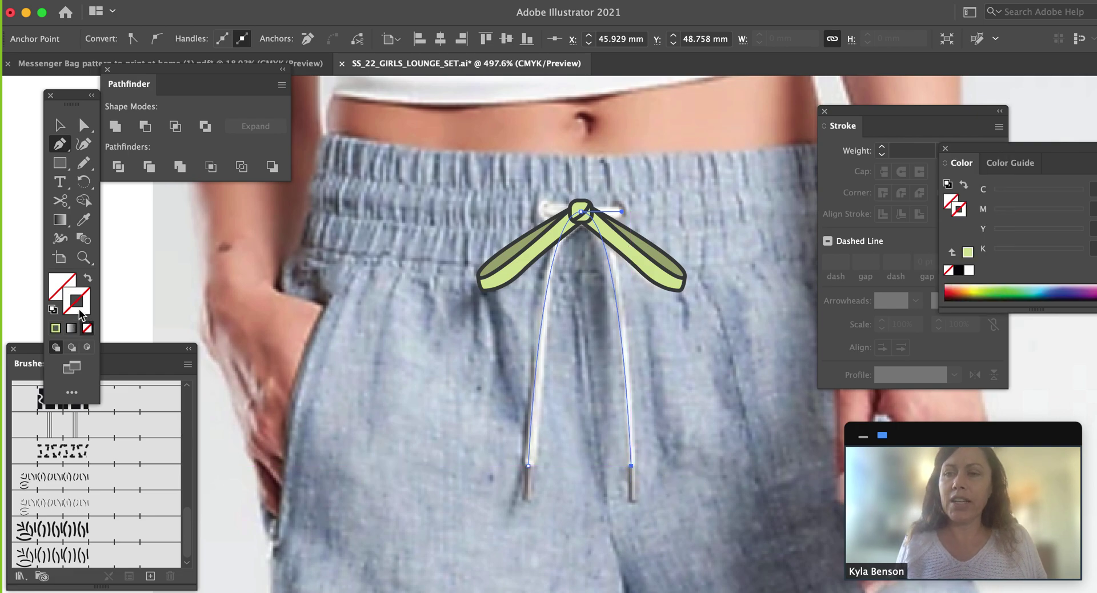
{"action": "left_click", "coordinate": [56, 328]}
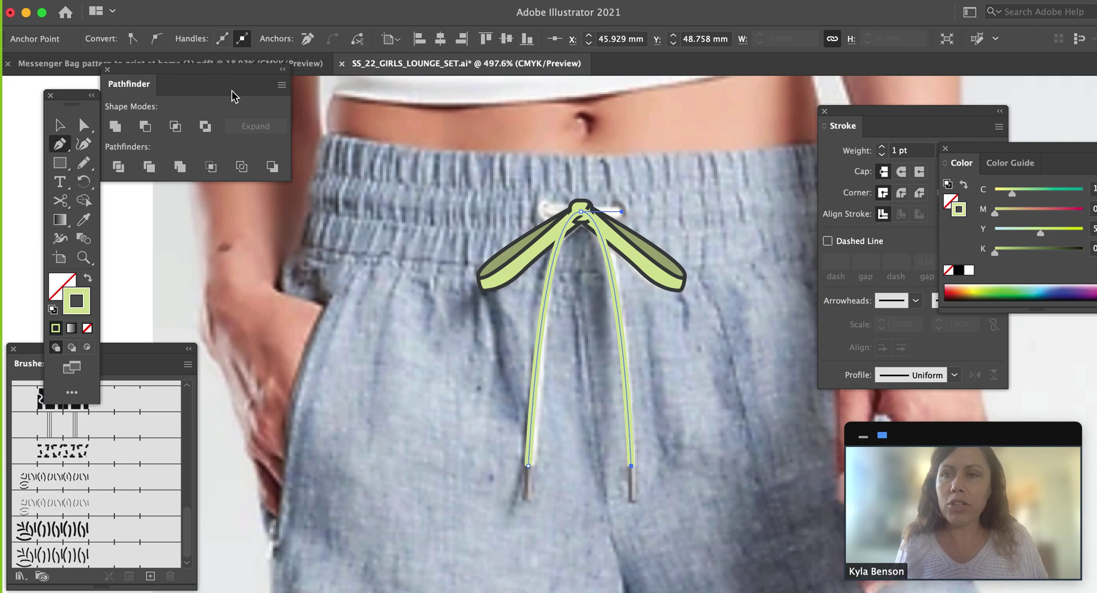
Increase the arched hanging cord path's stroke to 2 pt and outline the stroke into a filled shape.
{"action": "left_click", "coordinate": [883, 147]}
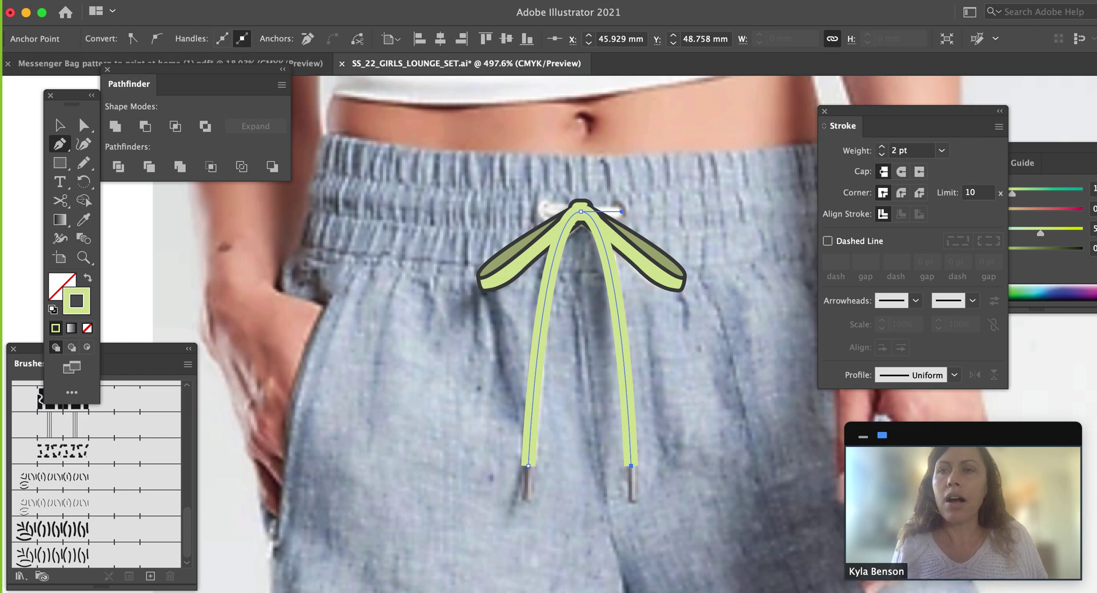
{"action": "left_click", "coordinate": [182, 1]}
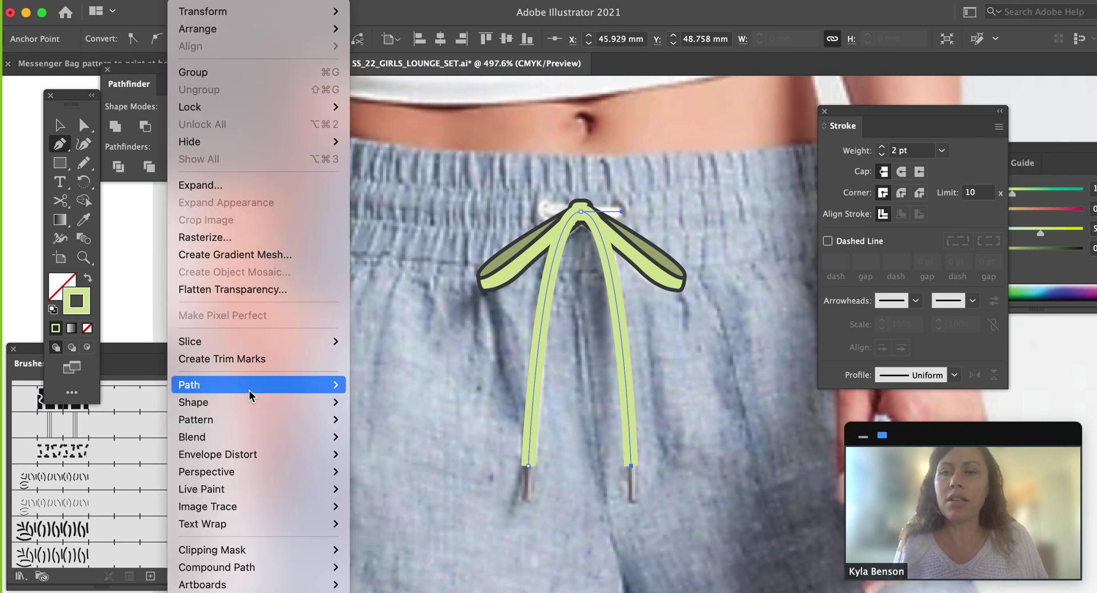
{"action": "mouse_move", "coordinate": [252, 391]}
{"action": "left_click", "coordinate": [408, 430]}
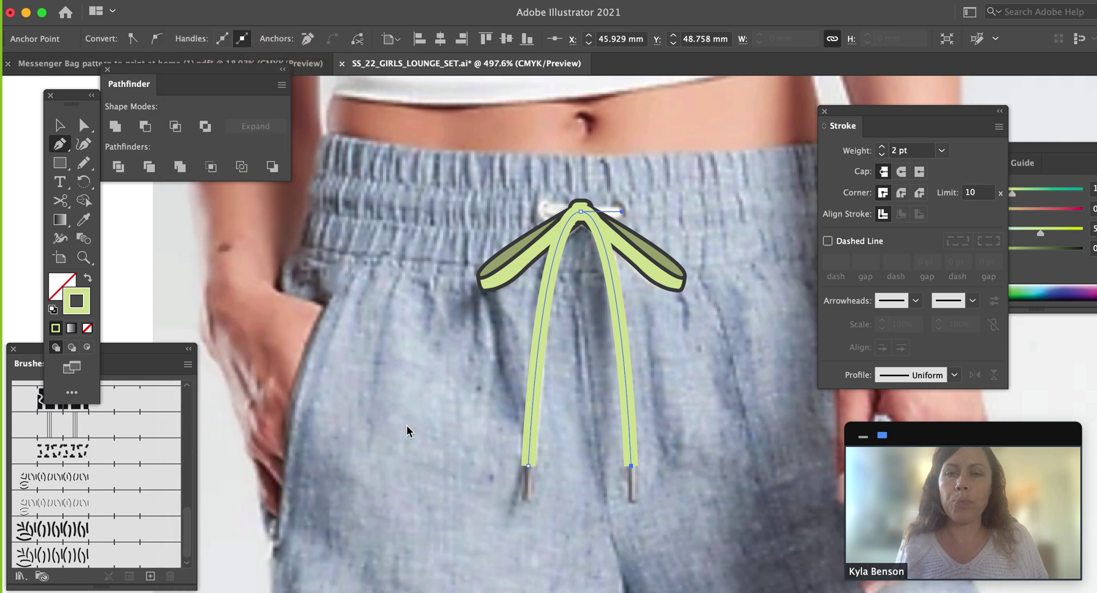
Copy the bow loop's light green fill and 0.5 pt dark outline onto the hanging cord and arrange it behind the loops and knot.
{"action": "key", "text": "i"}
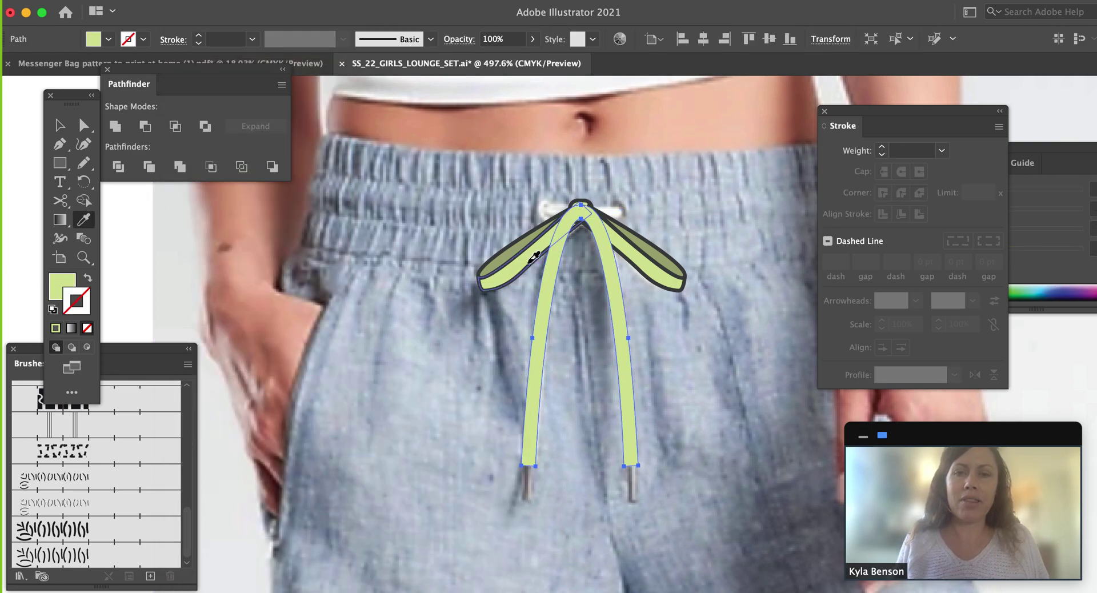
{"action": "left_click", "coordinate": [535, 257]}
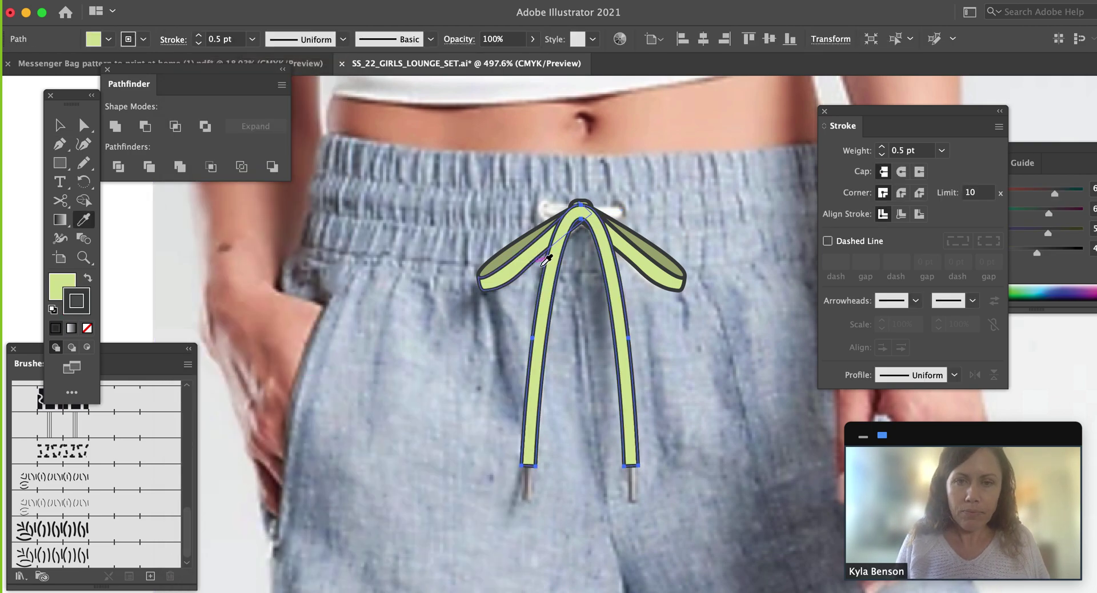
{"action": "key", "text": "v"}
{"action": "key", "text": "Delete"}
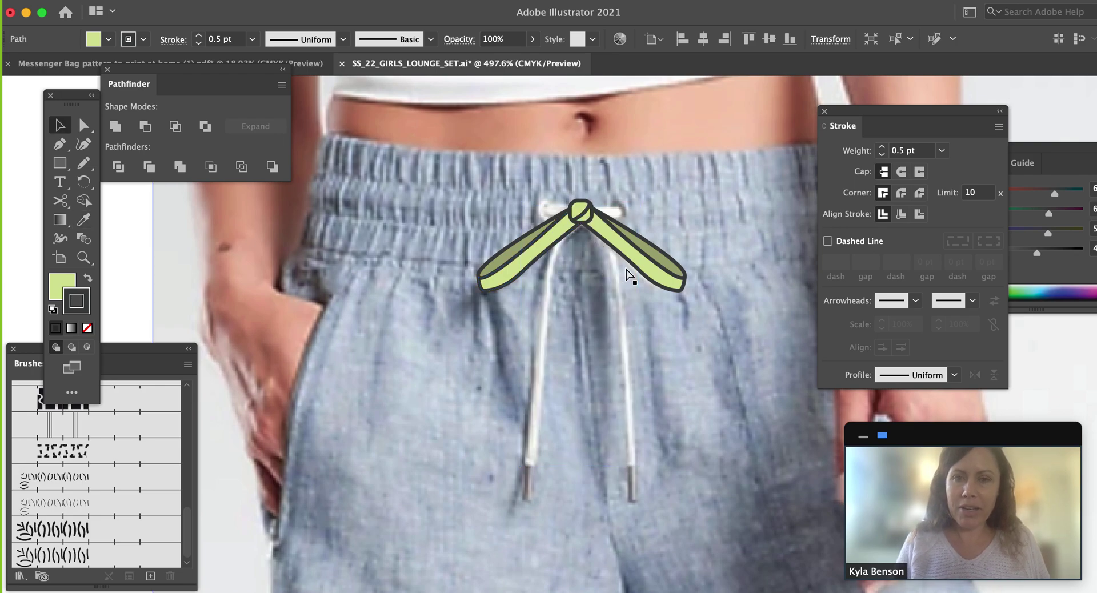
{"action": "left_click", "coordinate": [623, 262]}
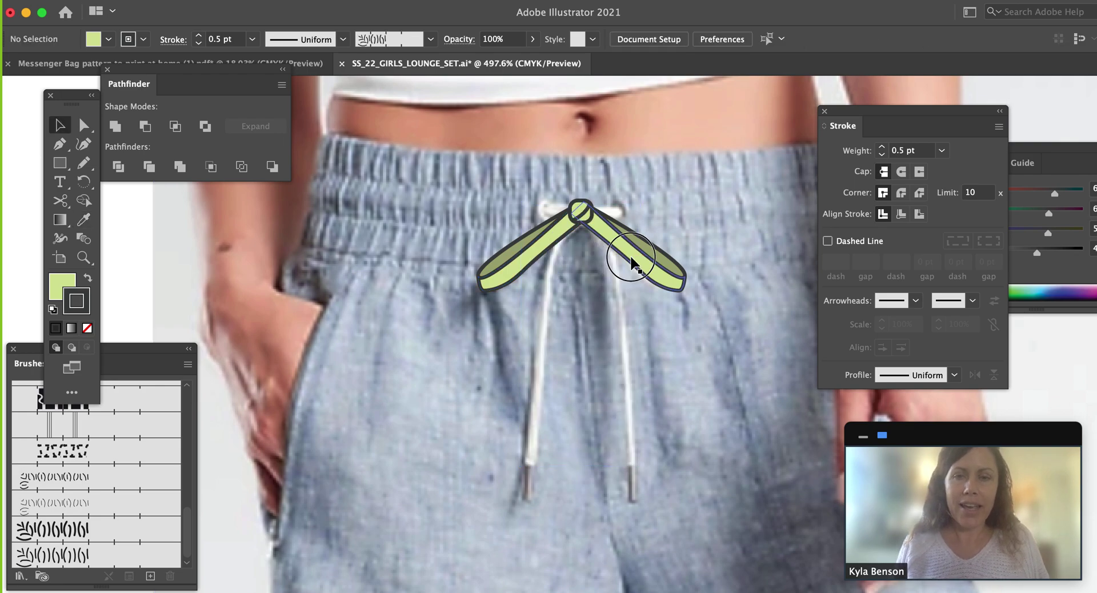
{"action": "left_click", "coordinate": [523, 254], "text": "shift"}
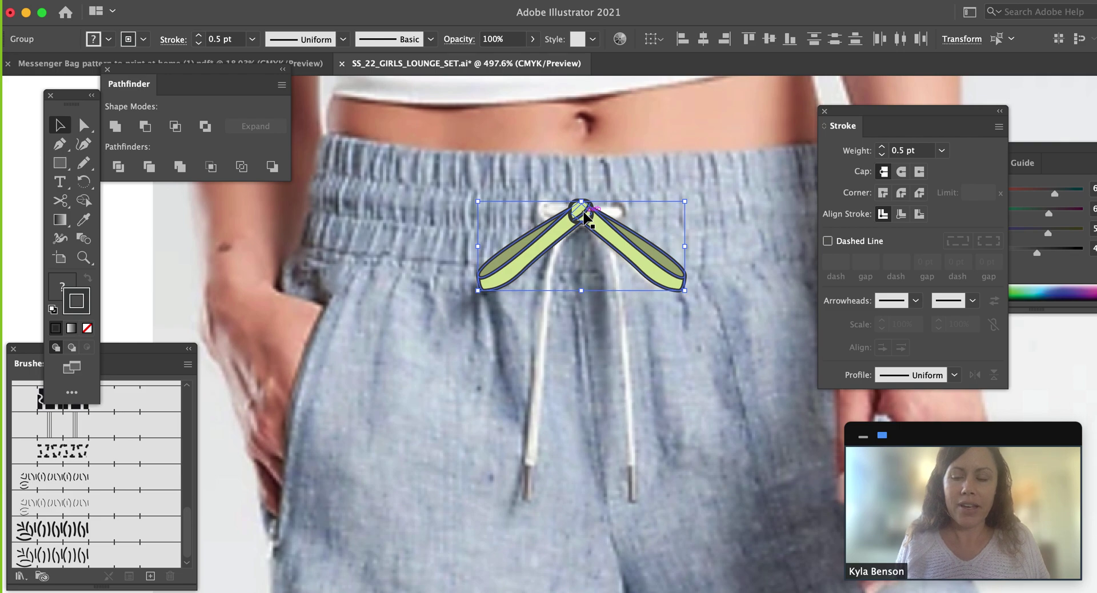
{"action": "key", "text": "ctrl+z"}
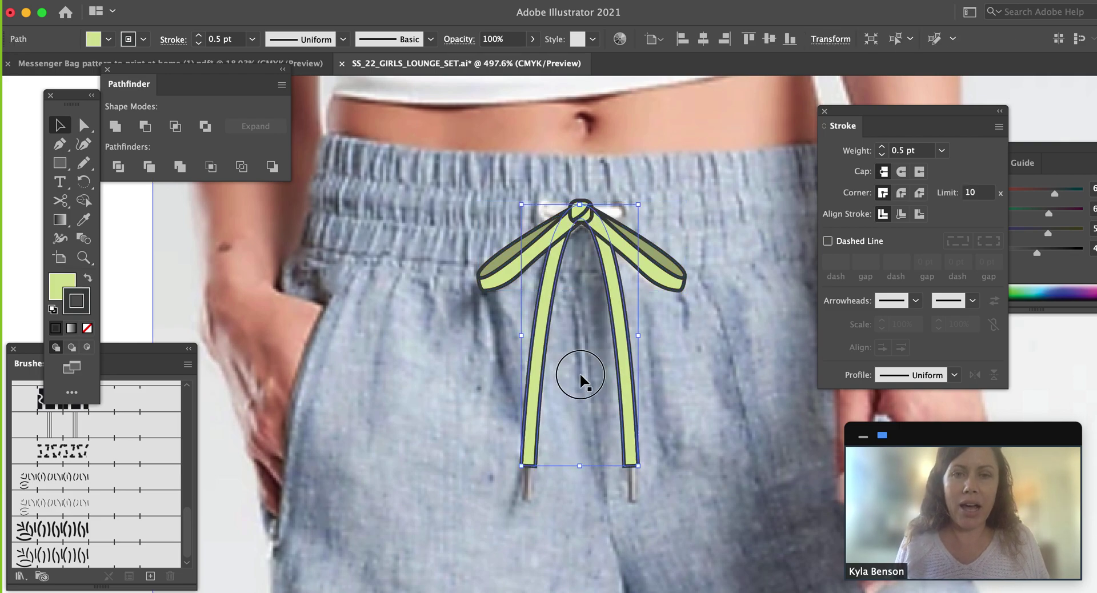
{"action": "left_click", "coordinate": [607, 480]}
Draw a narrow light green rectangle about 0.57 by 2.2 mm with no stroke just below the left hanging cord's tip.
{"action": "left_click_drag", "start_coordinate": [546, 479], "coordinate": [547, 412]}
{"action": "key", "text": "z"}
{"action": "left_click", "coordinate": [588, 470]}
{"action": "left_click", "coordinate": [589, 470]}
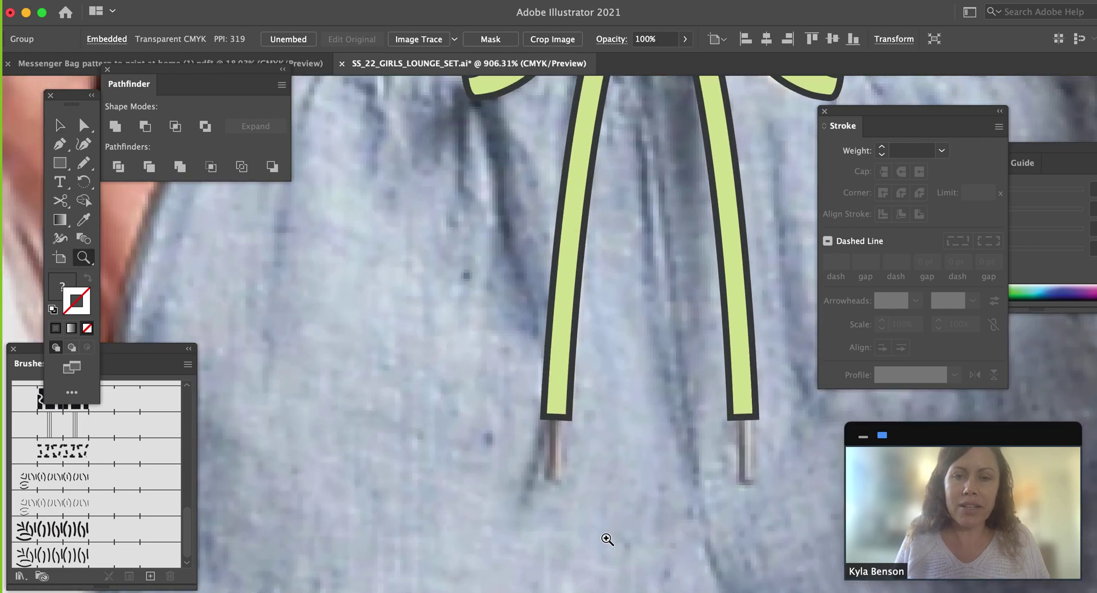
{"action": "left_click_drag", "start_coordinate": [604, 533], "coordinate": [629, 396]}
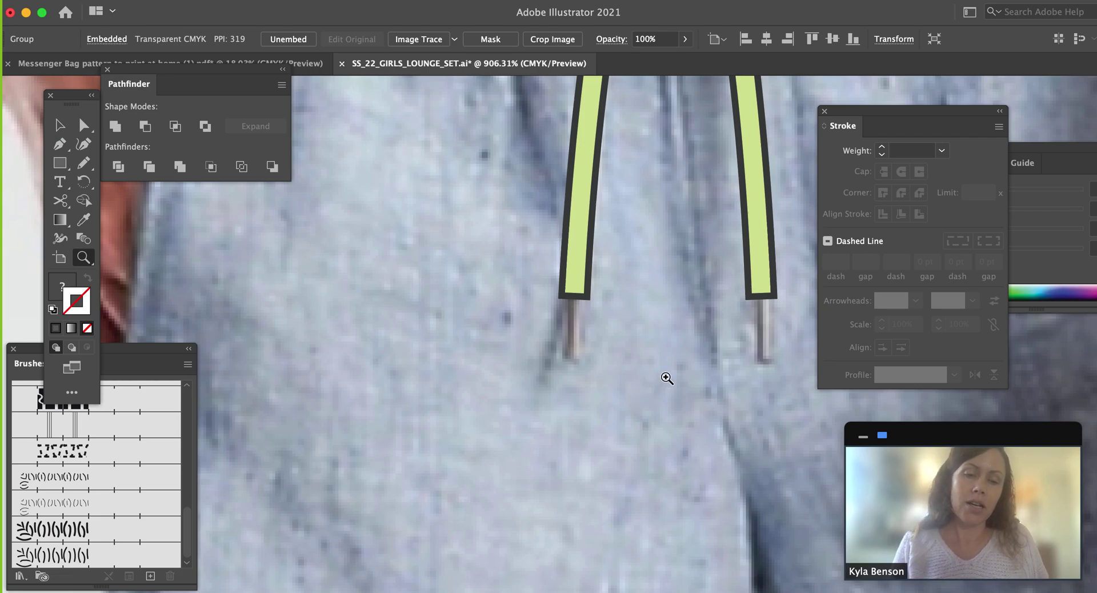
{"action": "key", "text": "m"}
{"action": "left_click_drag", "start_coordinate": [562, 295], "coordinate": [548, 445]}
{"action": "key", "text": "v"}
{"action": "left_click", "coordinate": [594, 464]}
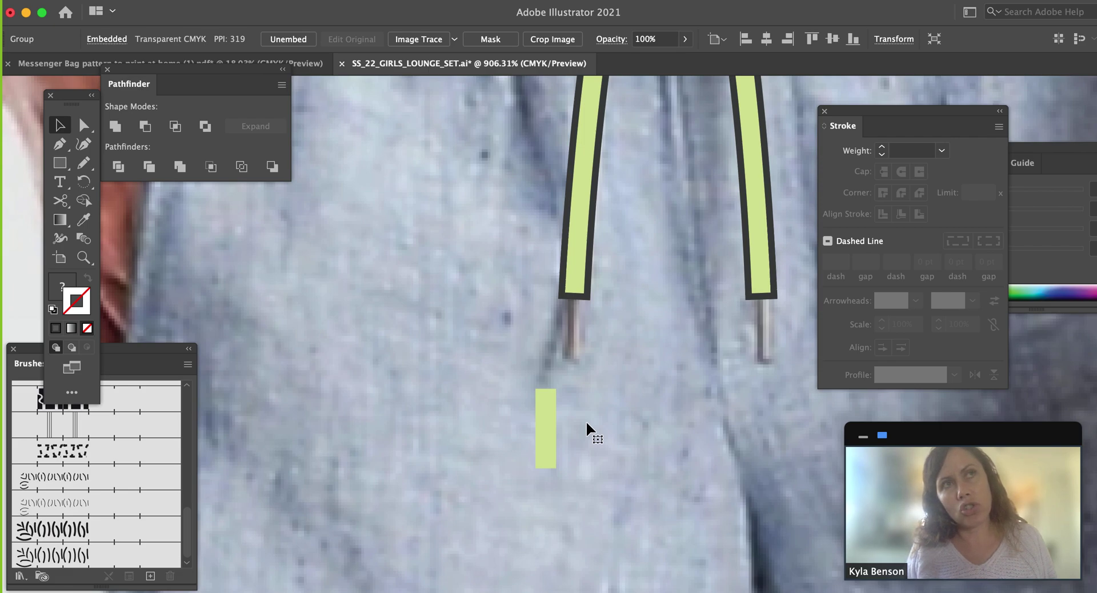
{"action": "left_click", "coordinate": [544, 411]}
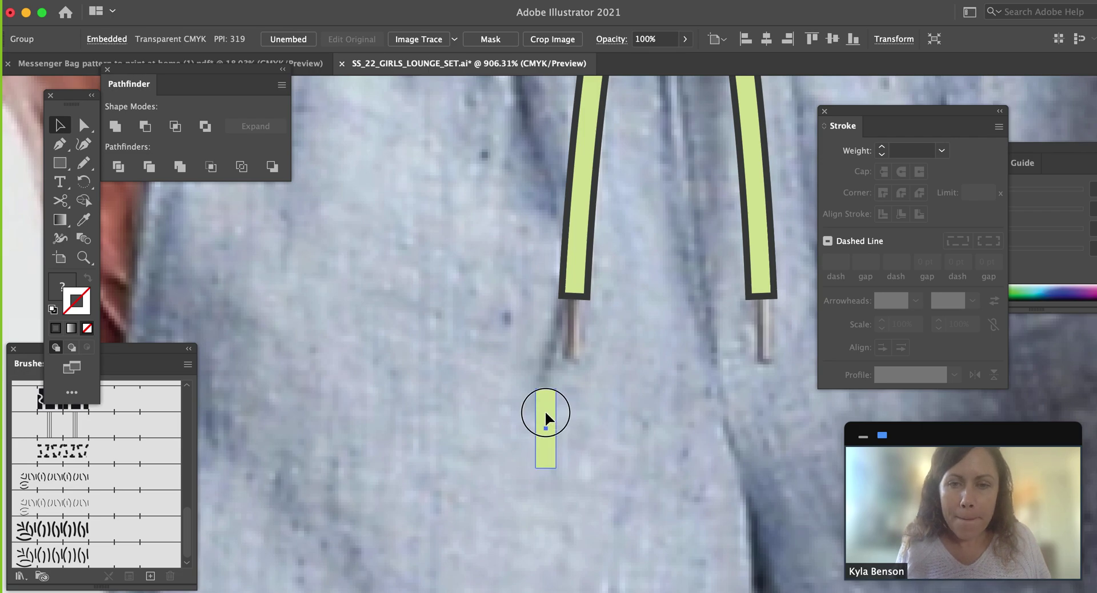
{"action": "left_click", "coordinate": [546, 391]}
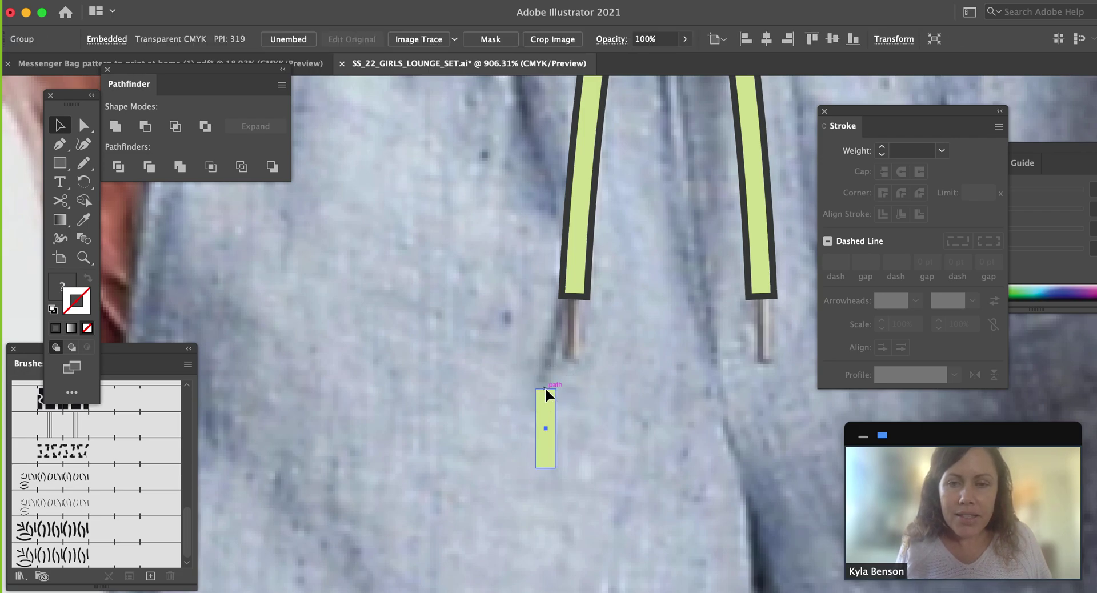
{"action": "left_click", "coordinate": [547, 456]}
{"action": "left_click", "coordinate": [596, 444]}
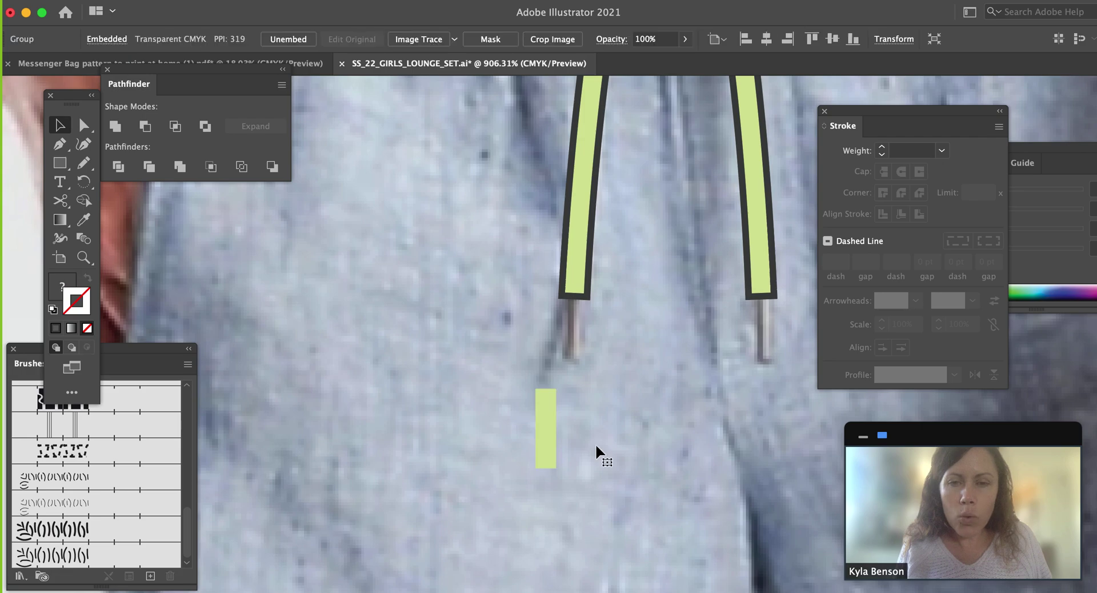
Delete the top and bottom edges of the narrow rectangle, keeping only its two vertical sides.
{"action": "left_click", "coordinate": [536, 429]}
{"action": "key", "text": "z"}
{"action": "left_click_drag", "start_coordinate": [505, 398], "coordinate": [633, 495]}
{"action": "key", "text": "a"}
{"action": "left_click", "coordinate": [652, 460]}
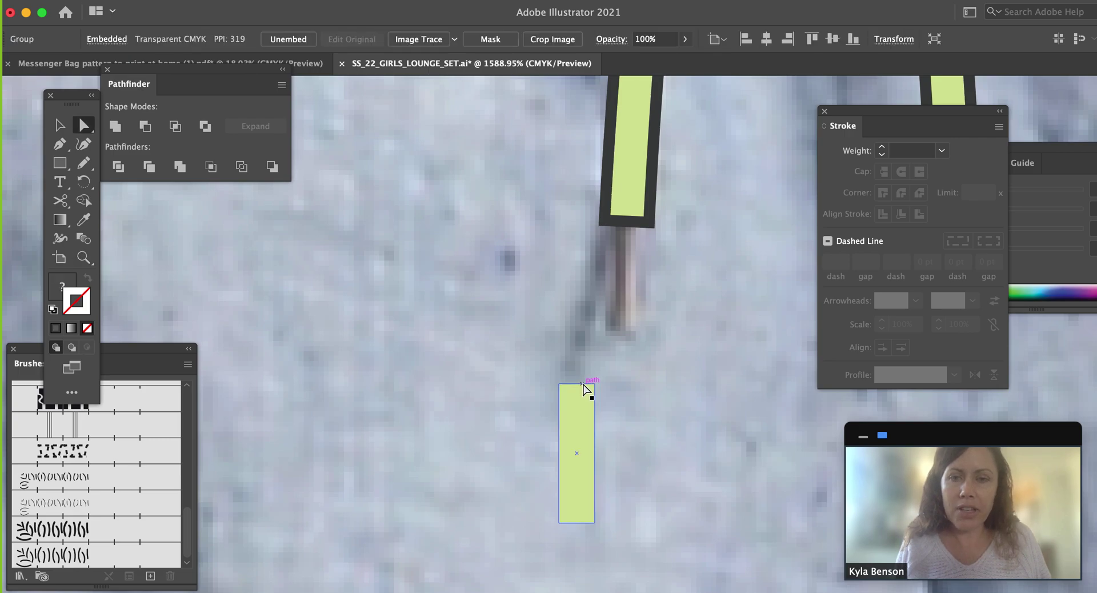
{"action": "left_click", "coordinate": [583, 388]}
{"action": "left_click", "coordinate": [588, 549]}
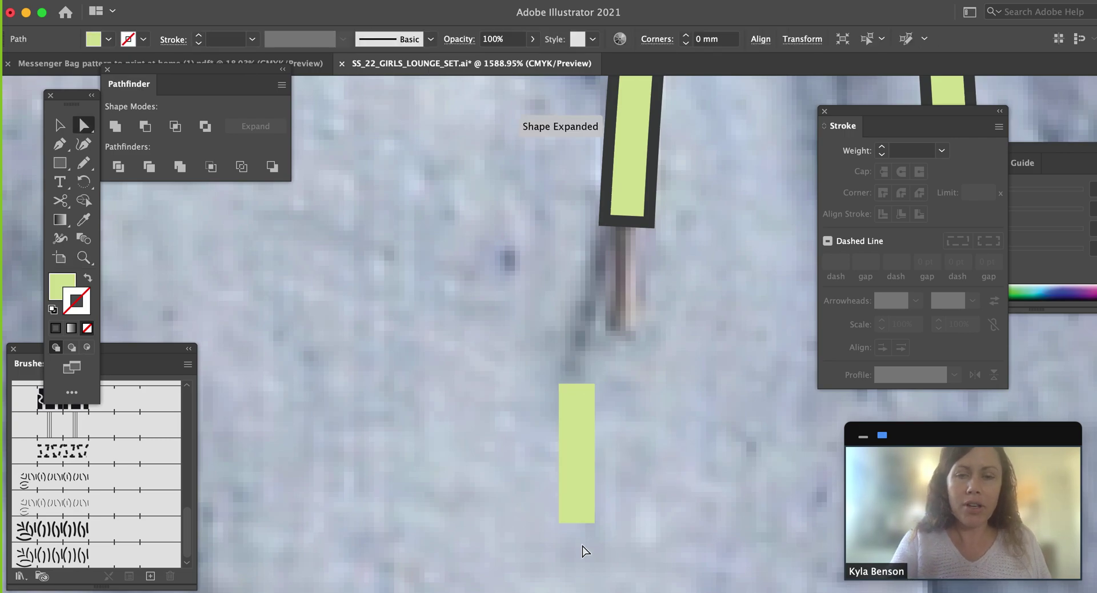
{"action": "left_click", "coordinate": [577, 524]}
{"action": "key", "text": "Delete"}
{"action": "left_click", "coordinate": [629, 496]}
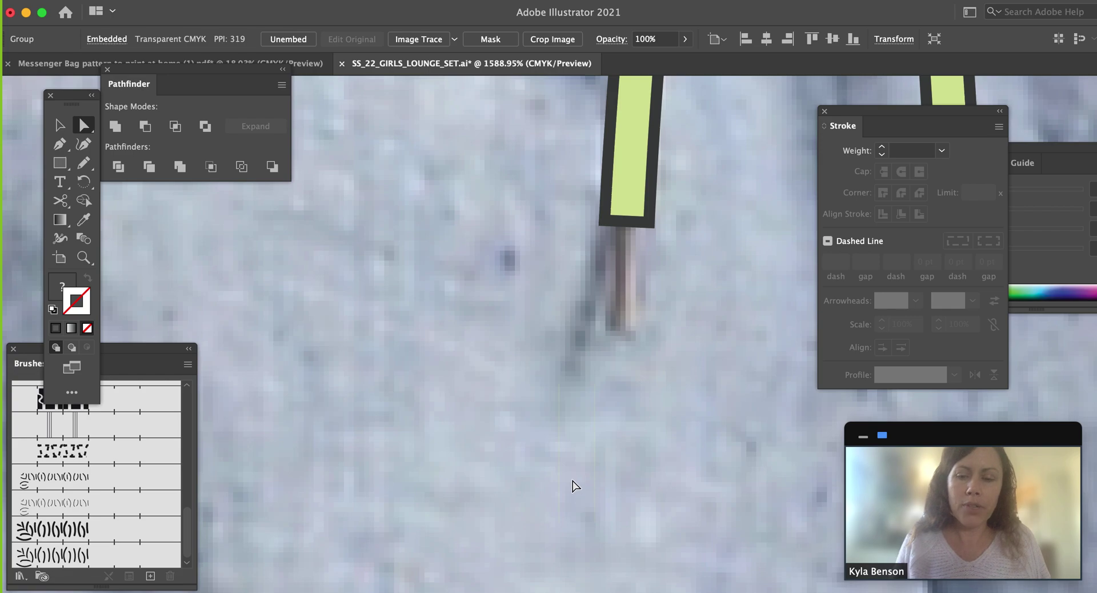
Swap fill and stroke on both vertical side lines so they have a light green stroke and no fill.
{"action": "key", "text": "v"}
{"action": "left_click", "coordinate": [560, 464]}
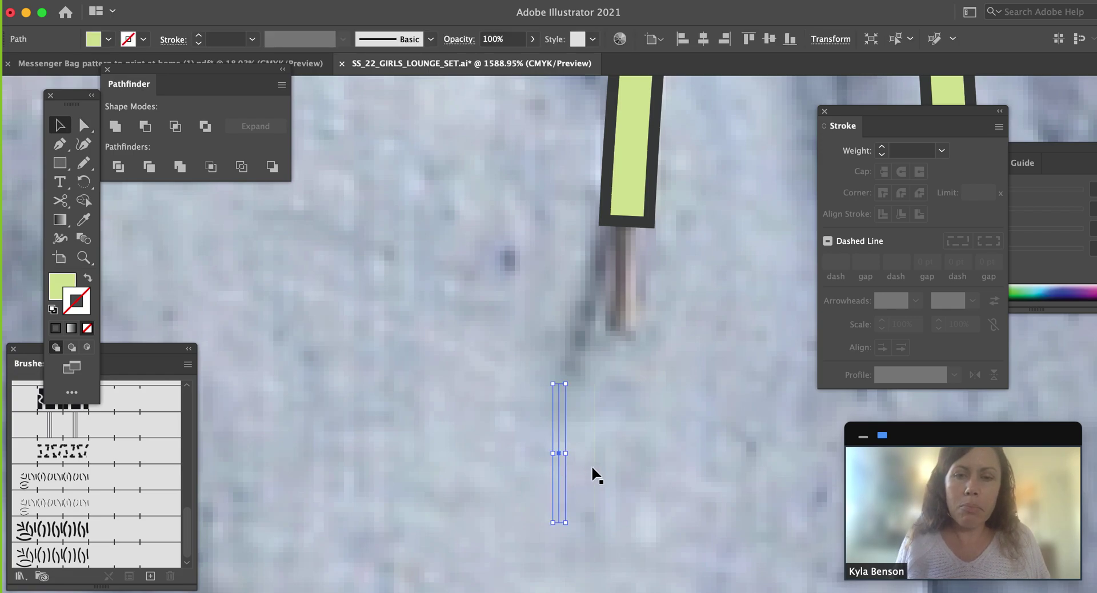
{"action": "left_click", "coordinate": [595, 466]}
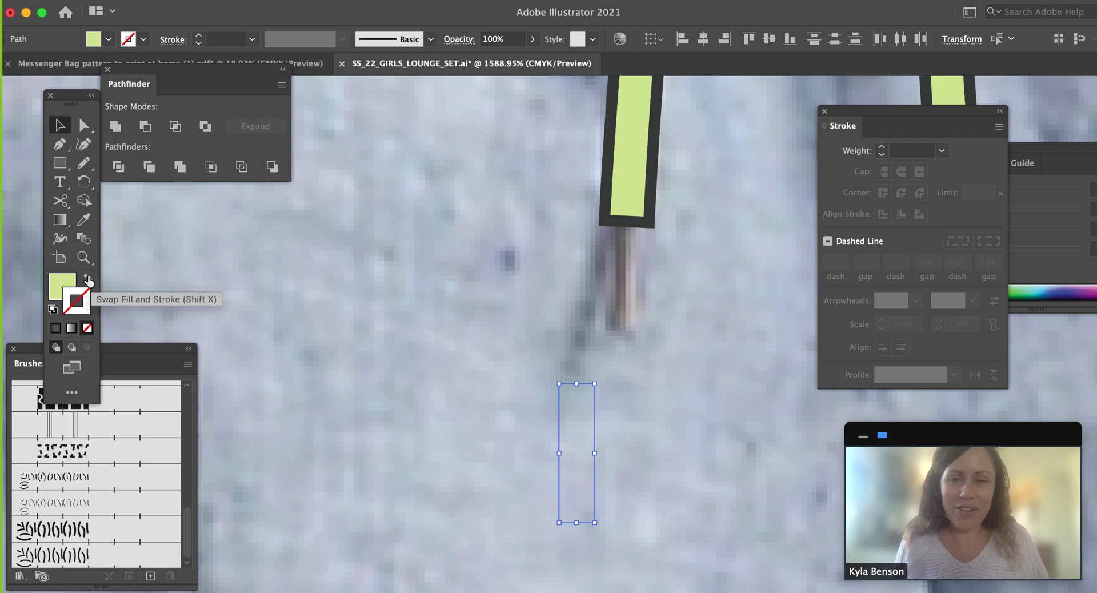
{"action": "left_click", "coordinate": [88, 279]}
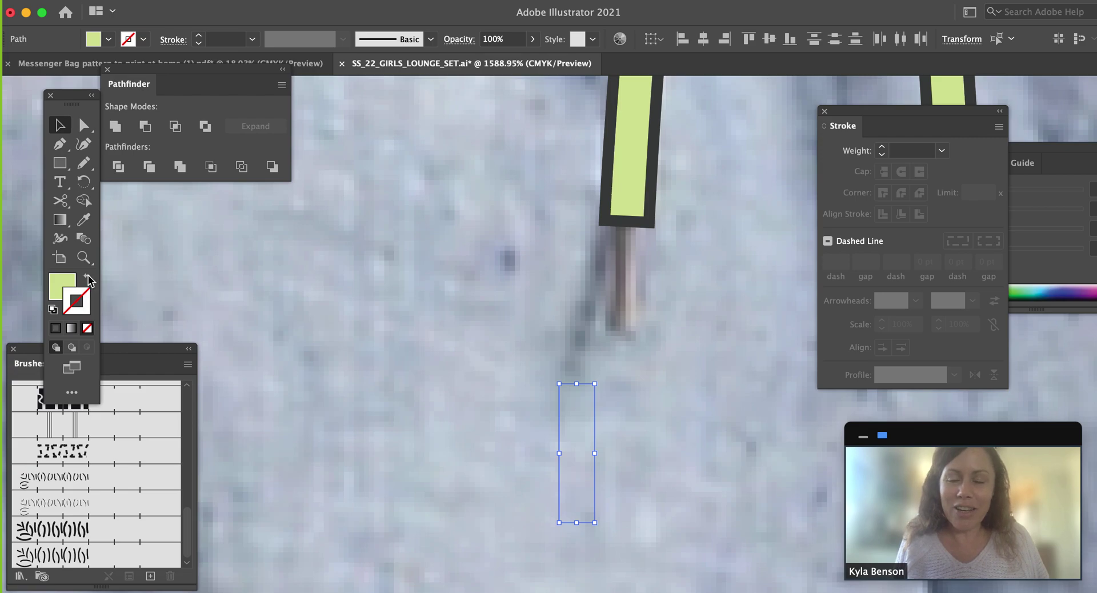
{"action": "left_click", "coordinate": [560, 424]}
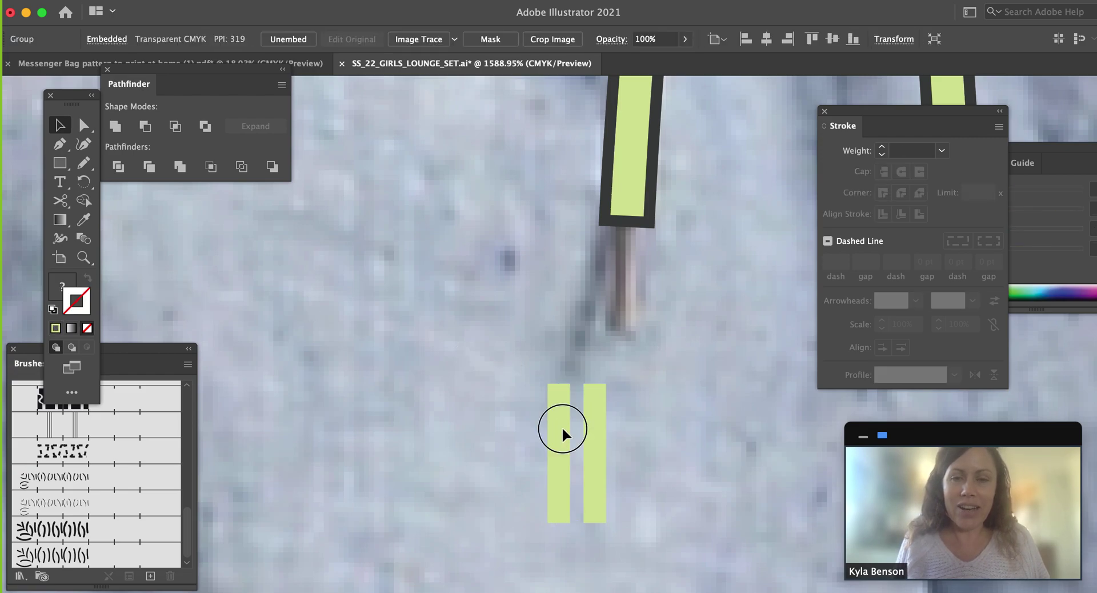
Recolour the left vertical line's stroke to dark grey #3A3A3A.
{"action": "left_click", "coordinate": [559, 428]}
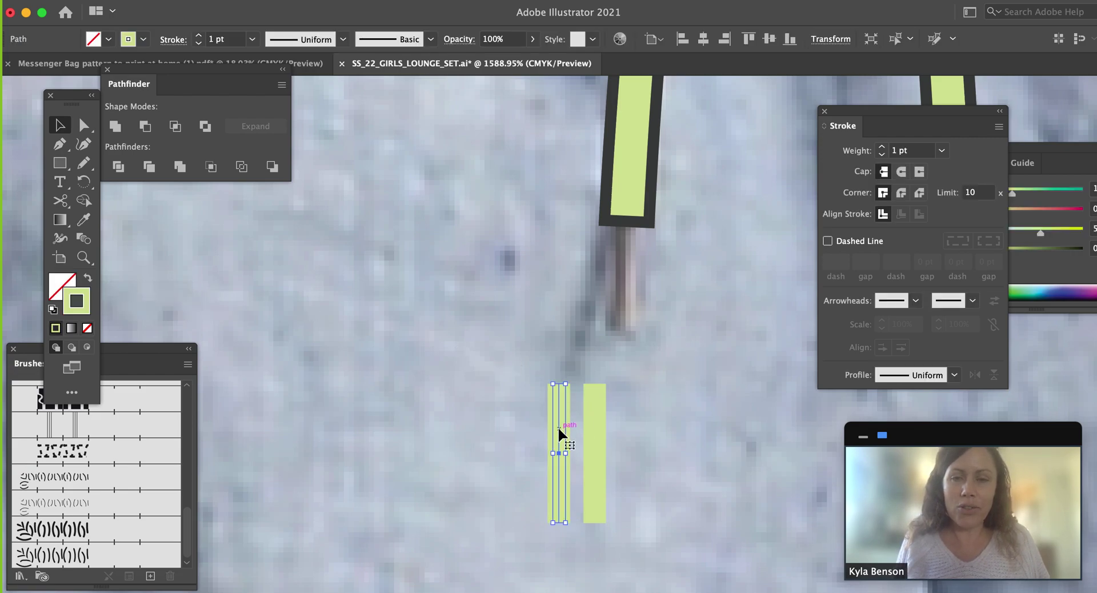
{"action": "double_click", "coordinate": [74, 312]}
{"action": "mouse_move", "coordinate": [123, 451]}
{"action": "left_mouse_down"}
{"action": "mouse_move", "coordinate": [103, 534]}
{"action": "mouse_move", "coordinate": [111, 566]}
{"action": "left_mouse_up"}
{"action": "left_click", "coordinate": [487, 392]}
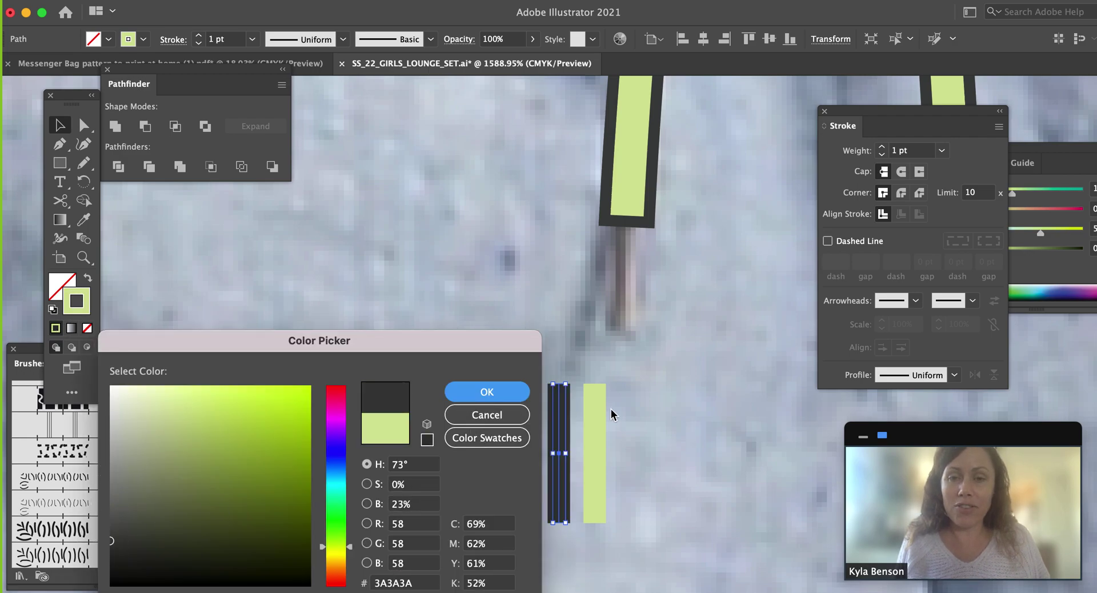
Recolour the right vertical line's stroke to off-white #F7F9ED.
{"action": "left_click", "coordinate": [594, 418]}
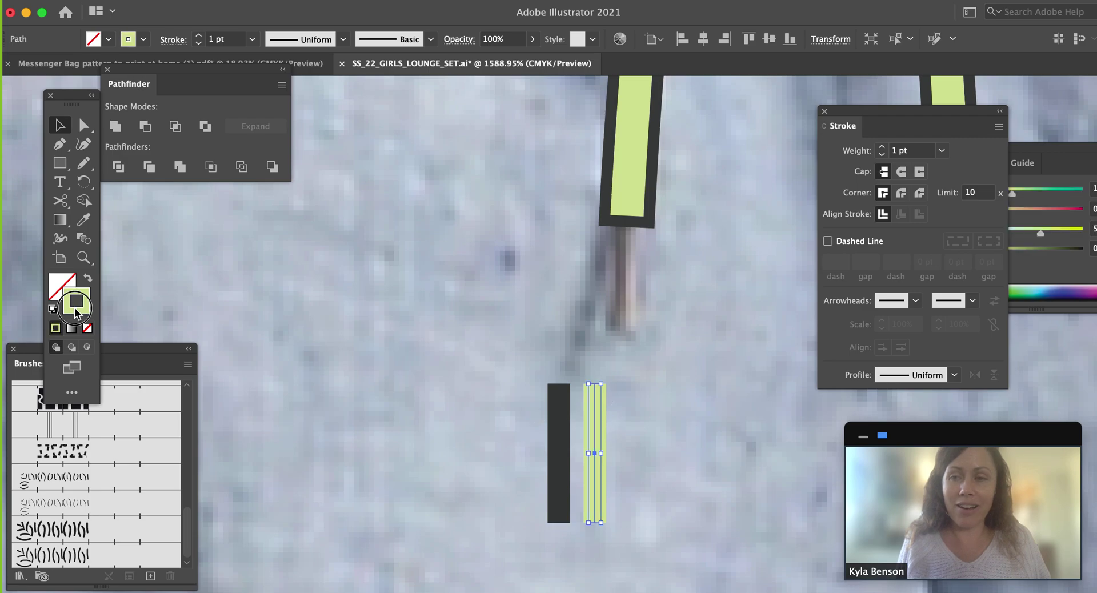
{"action": "double_click", "coordinate": [76, 312]}
{"action": "left_click", "coordinate": [119, 390]}
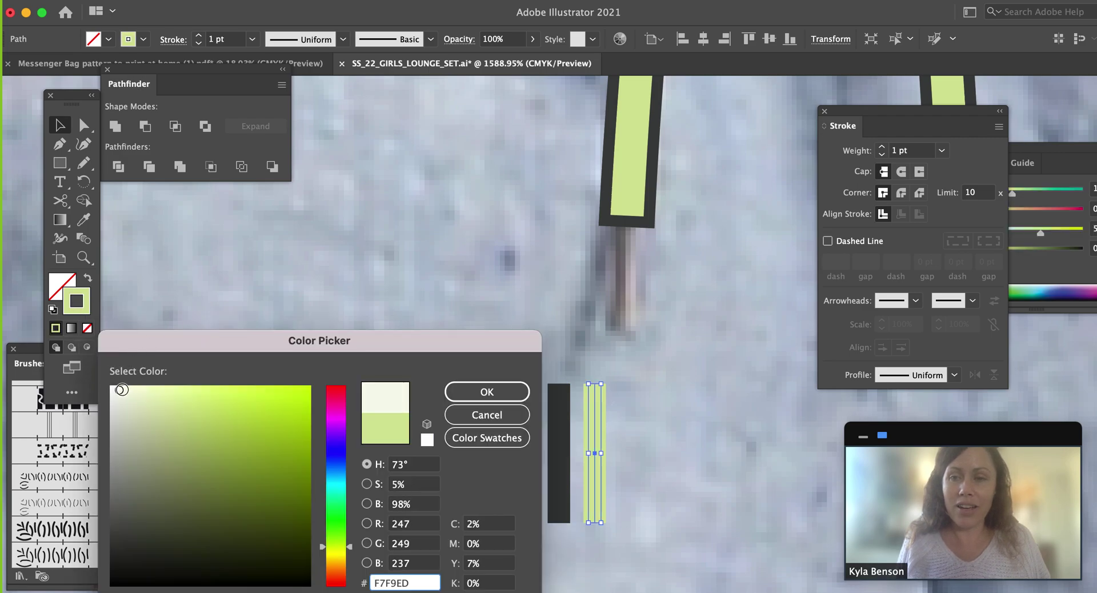
{"action": "left_click", "coordinate": [484, 393]}
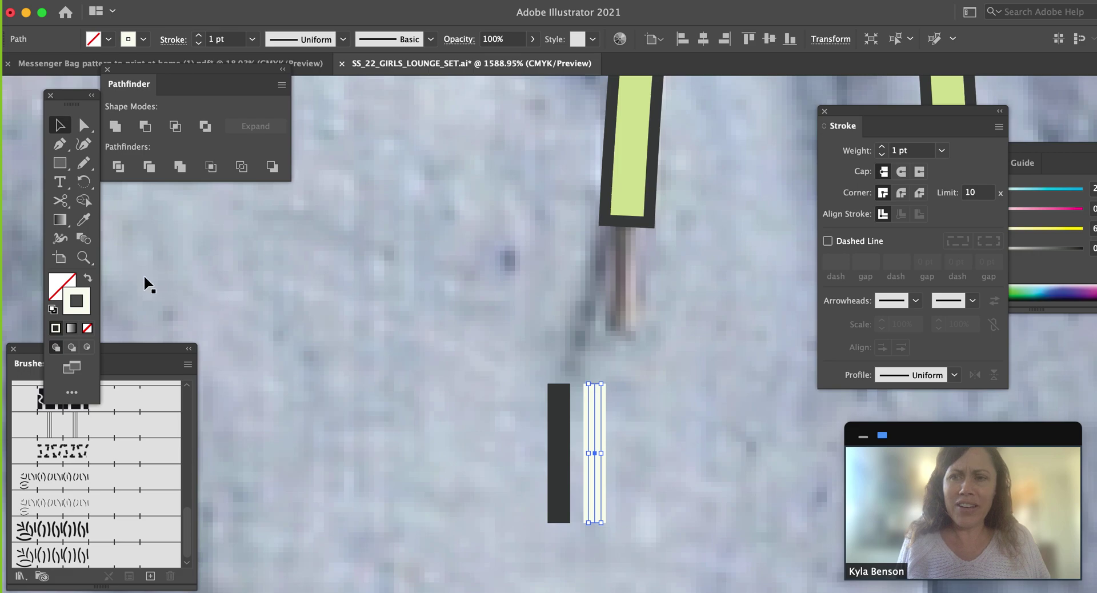
Try to blend the dark grey and off-white lines from their midpoints, and undo the attempt.
{"action": "left_click", "coordinate": [83, 238]}
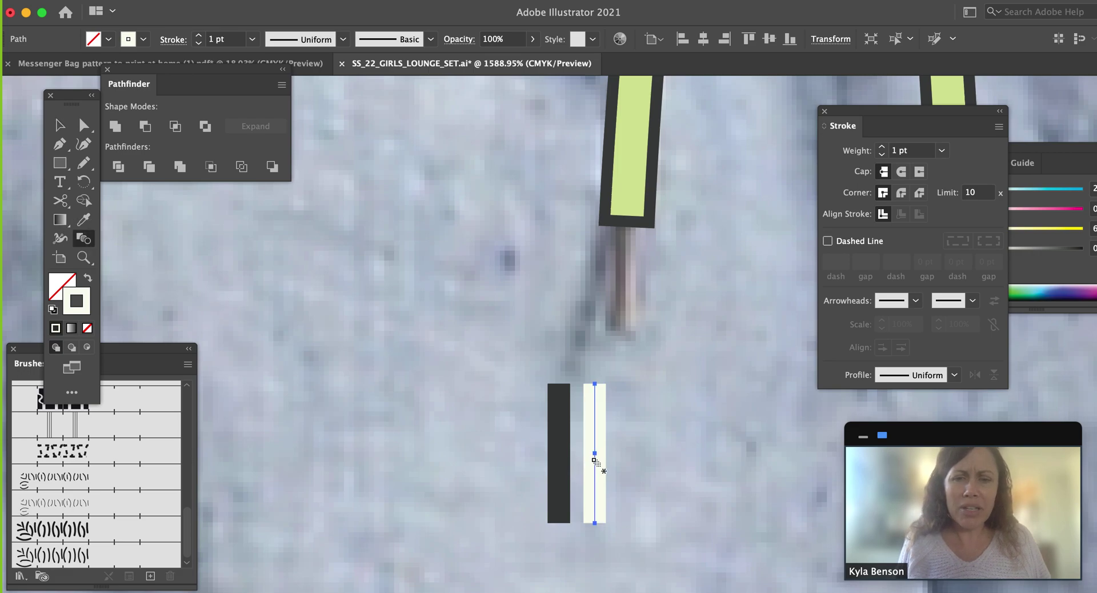
{"action": "key", "text": "v"}
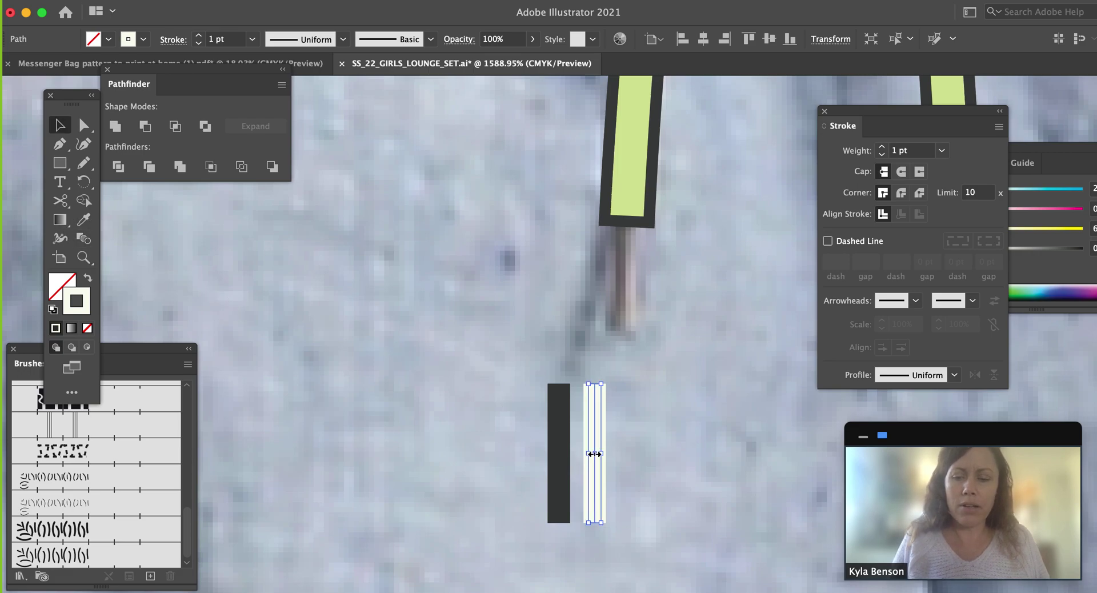
{"action": "left_click", "coordinate": [554, 460], "text": "shift"}
{"action": "left_click", "coordinate": [83, 239]}
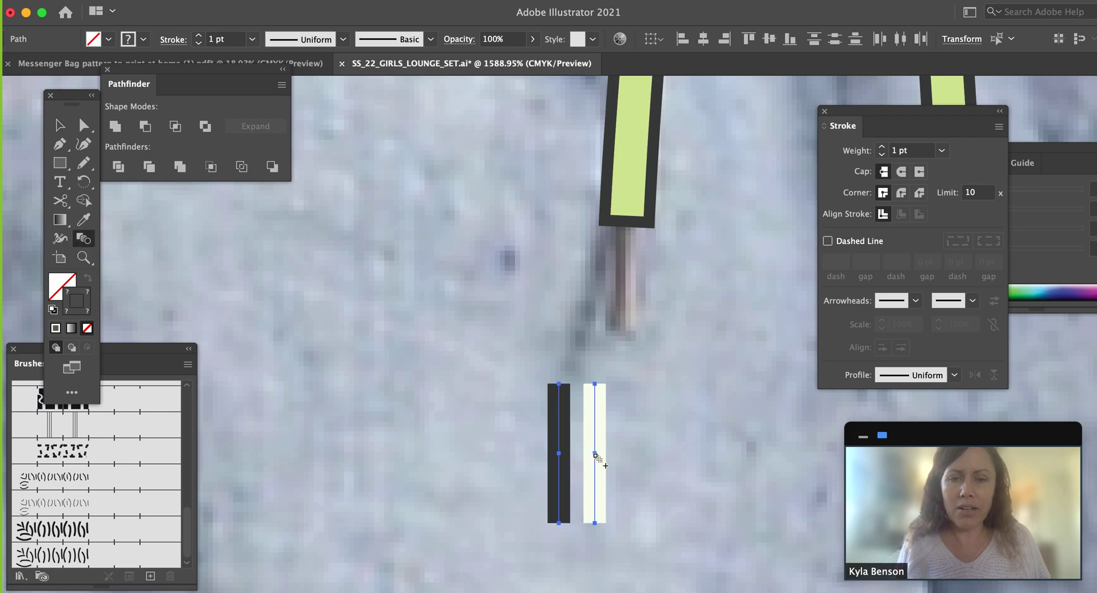
{"action": "left_click", "coordinate": [596, 455]}
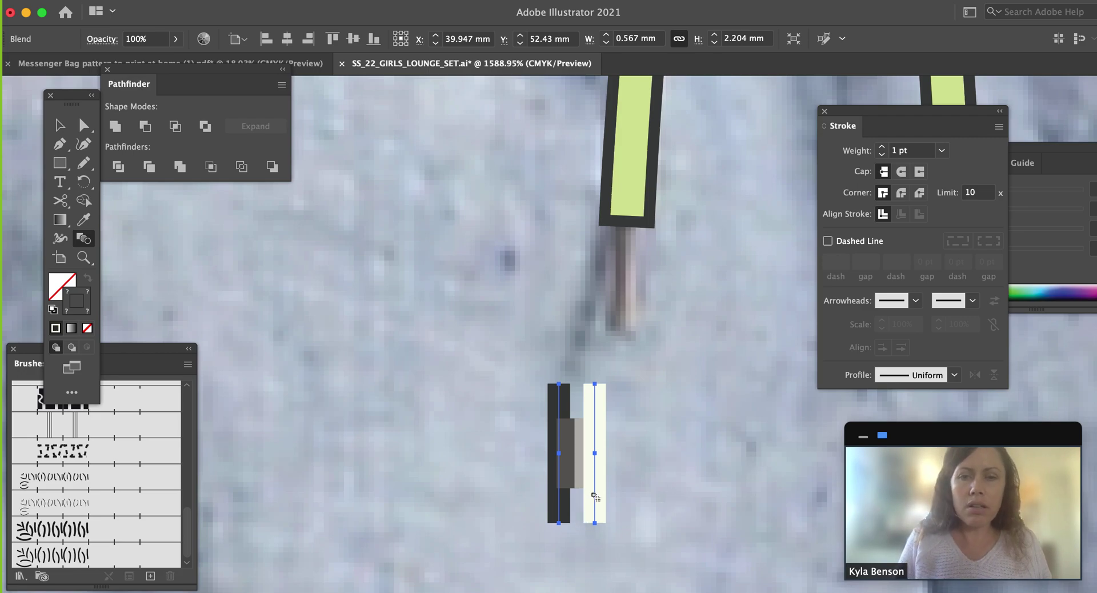
{"action": "key", "text": "ctrl+z"}
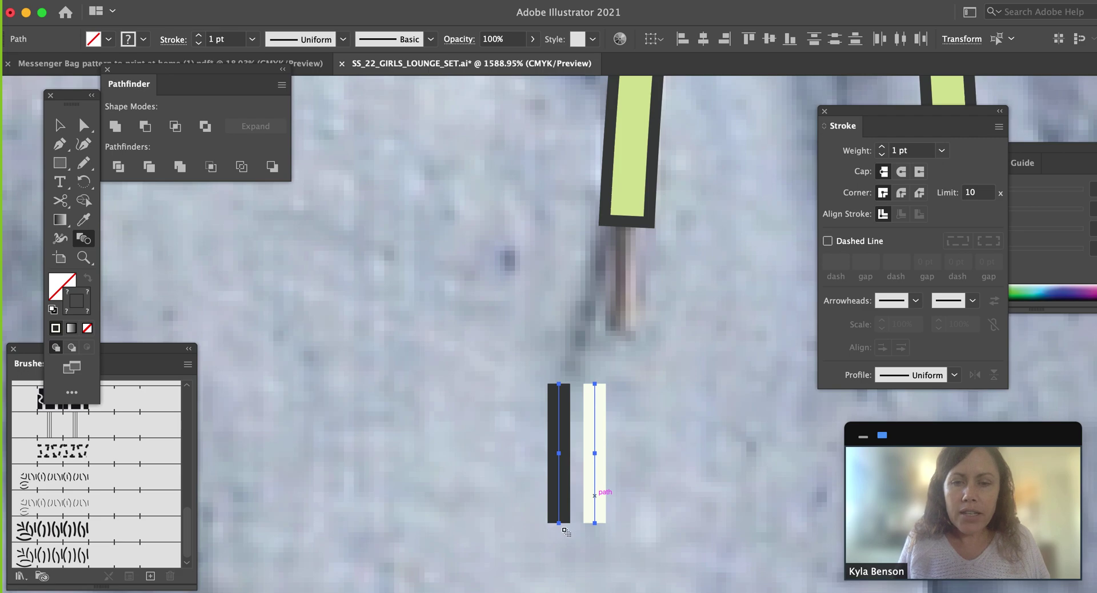
Blend the dark grey line into the off-white line using their matching end and middle points.
{"action": "left_click", "coordinate": [559, 522]}
{"action": "left_click", "coordinate": [560, 453]}
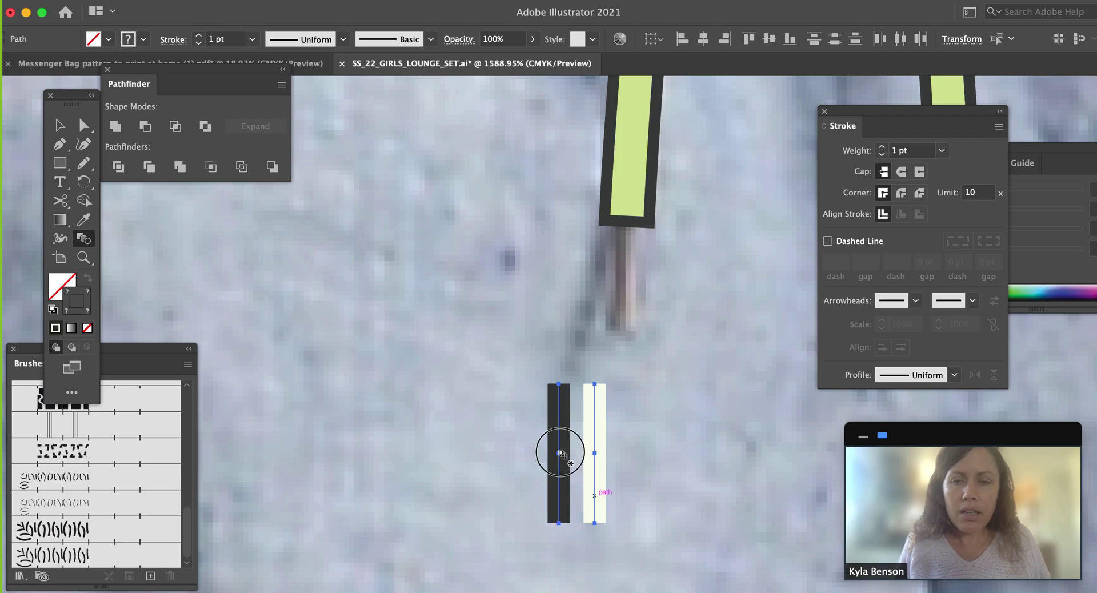
{"action": "left_click", "coordinate": [560, 385]}
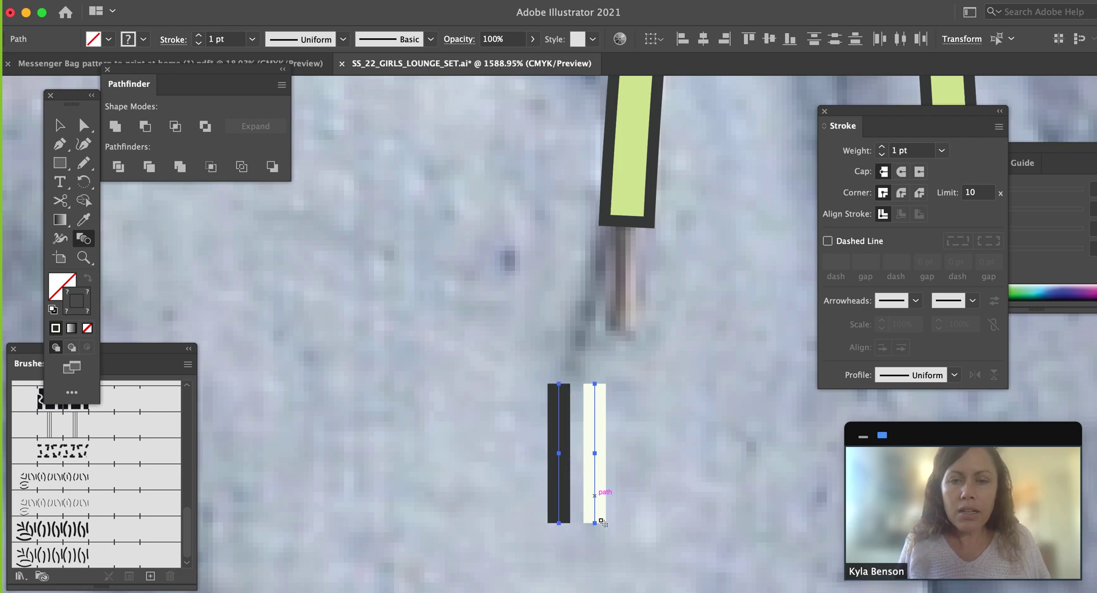
{"action": "left_click", "coordinate": [595, 523]}
{"action": "left_click", "coordinate": [595, 453]}
{"action": "left_click", "coordinate": [595, 384]}
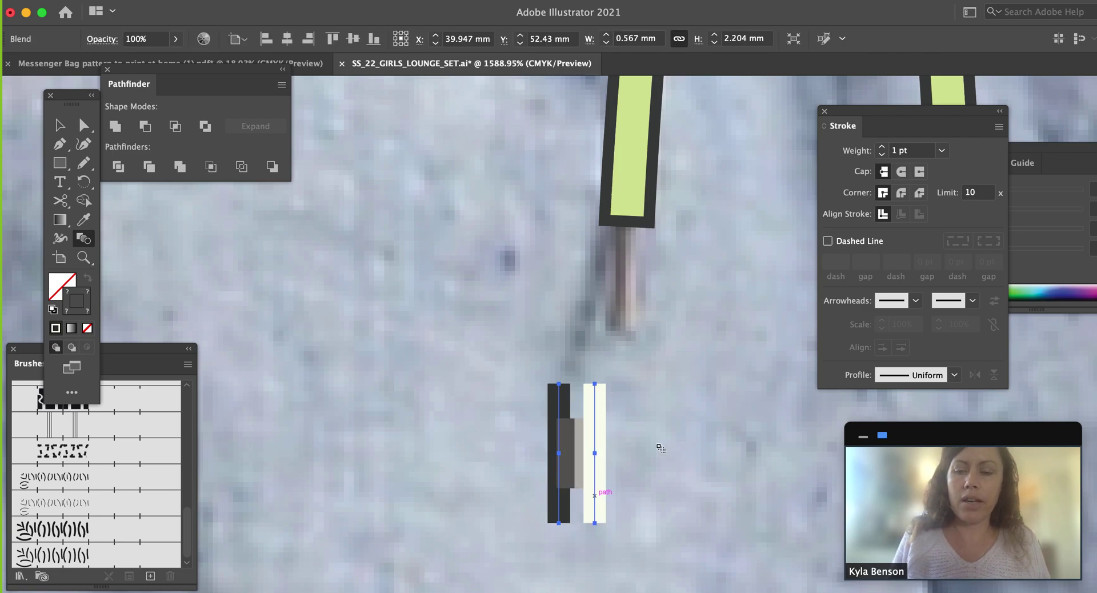
Delete the blended dark grey and off-white lines below the left cord.
{"action": "key", "text": "a"}
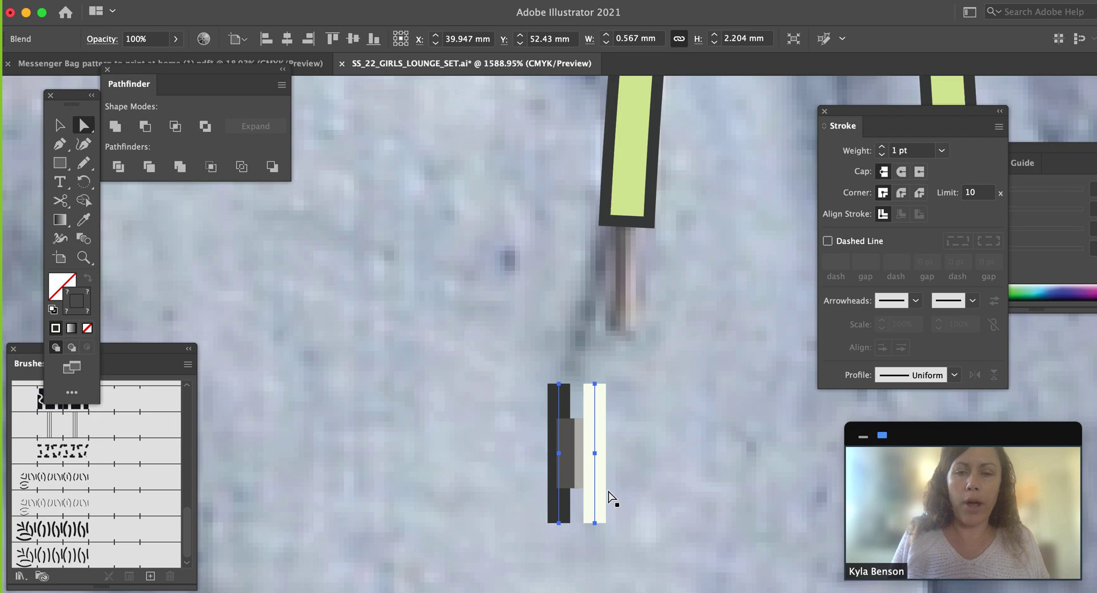
{"action": "key", "text": "v"}
{"action": "key", "text": "Delete"}
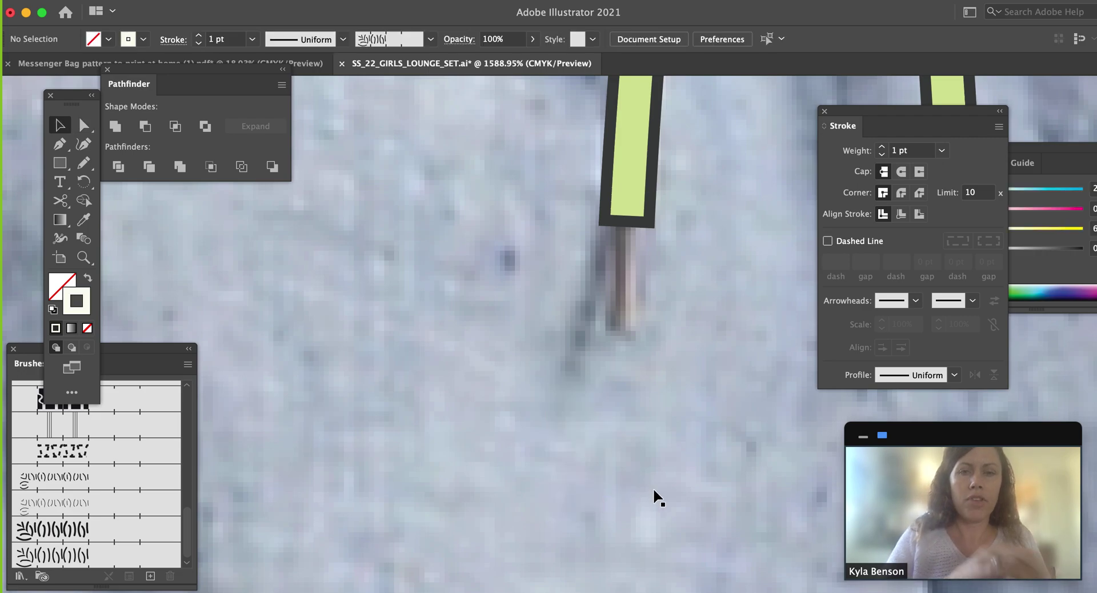
Draw a narrow tip rectangle below the left cord's end, give it the cord's fill and 0.5 pt stroke, and nudge it into place.
{"action": "key", "text": "m"}
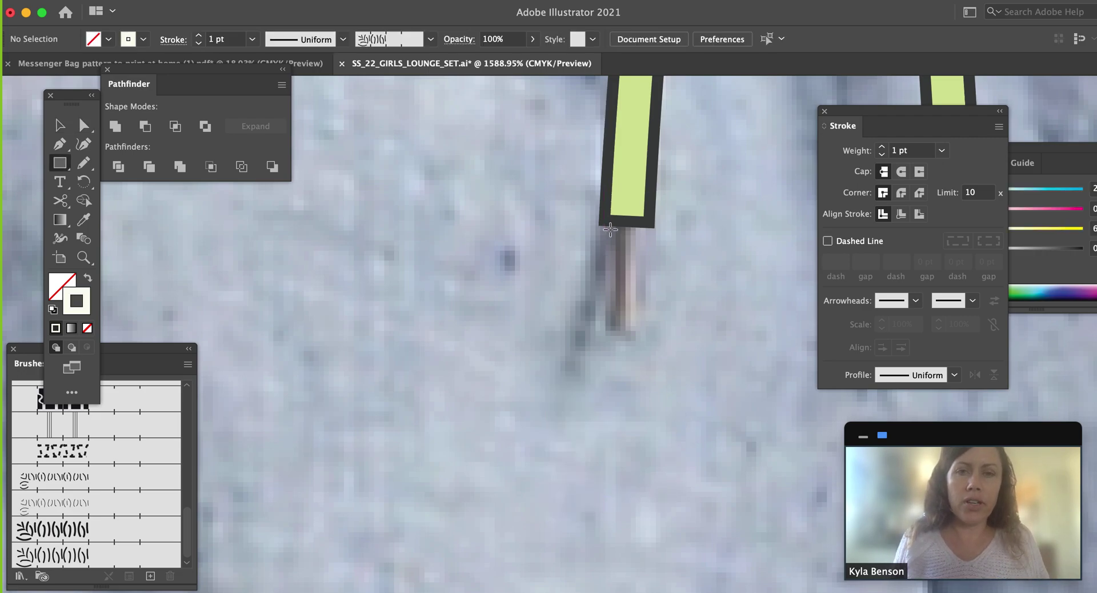
{"action": "left_click_drag", "start_coordinate": [614, 230], "coordinate": [630, 330]}
{"action": "key", "text": "i"}
{"action": "left_click", "coordinate": [637, 164]}
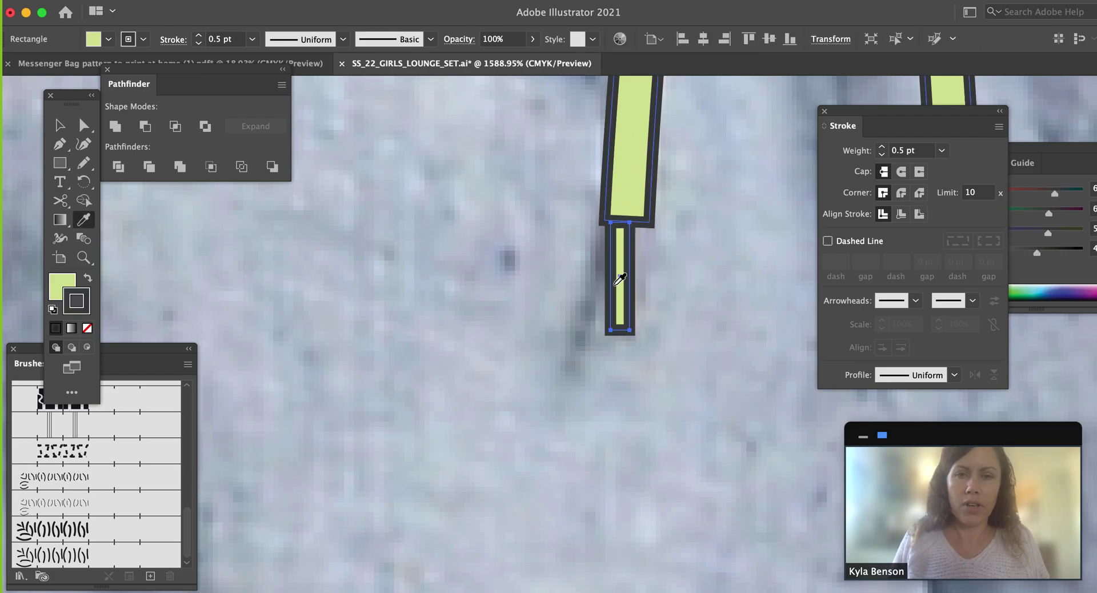
{"action": "key", "text": "v"}
{"action": "left_click_drag", "start_coordinate": [625, 307], "coordinate": [625, 312]}
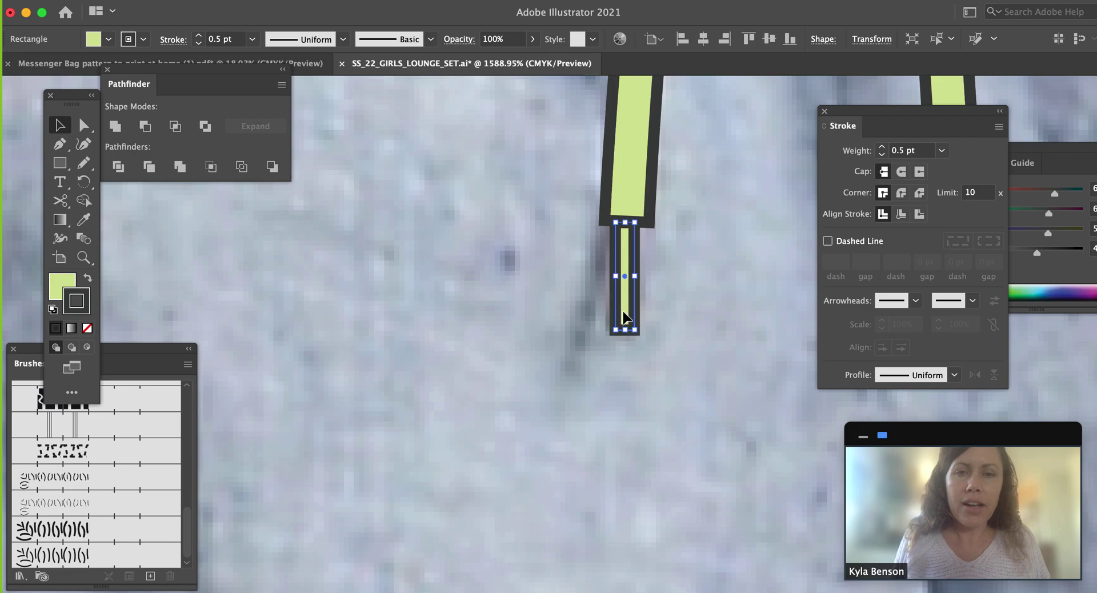
Fill the tip rectangle with a white-to-black linear gradient at 0° and shift the gradient midpoint to about 45%.
{"action": "left_click", "coordinate": [73, 327]}
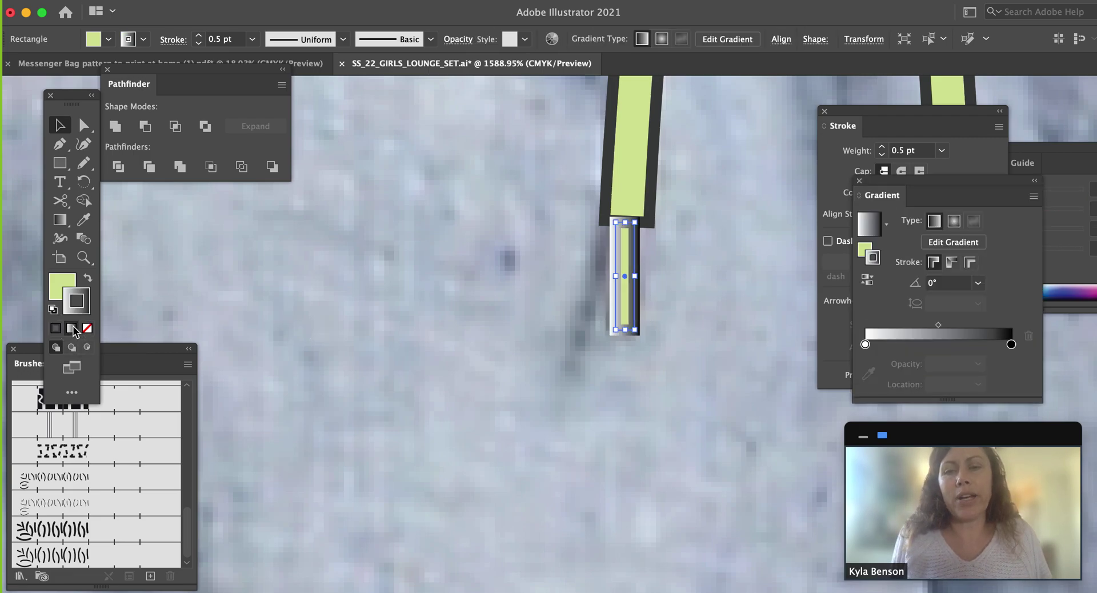
{"action": "key", "text": "super+z"}
{"action": "left_click", "coordinate": [67, 280]}
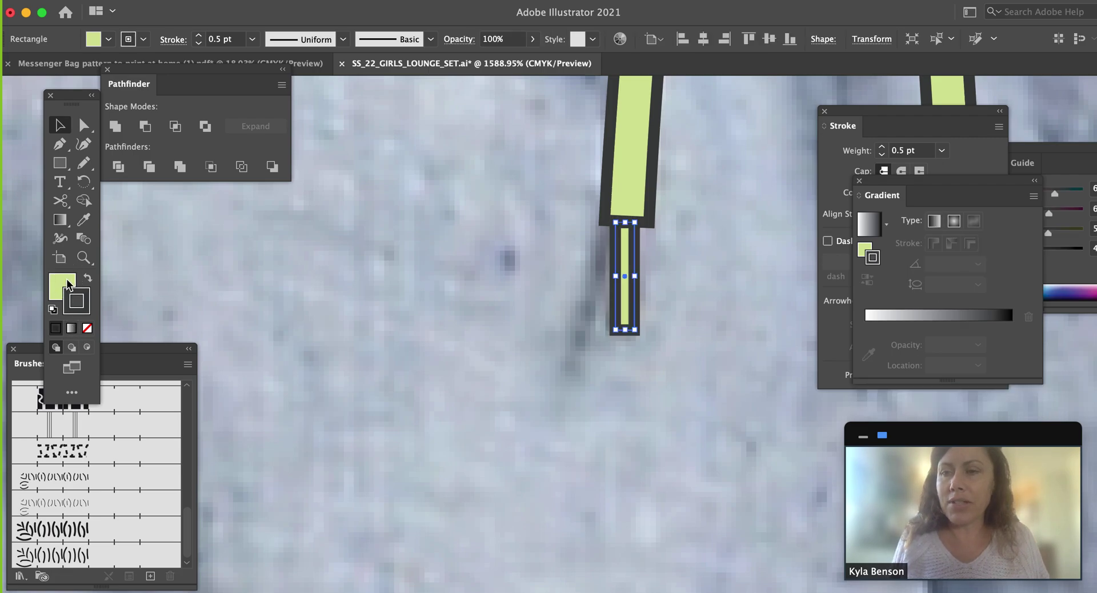
{"action": "left_click", "coordinate": [71, 329]}
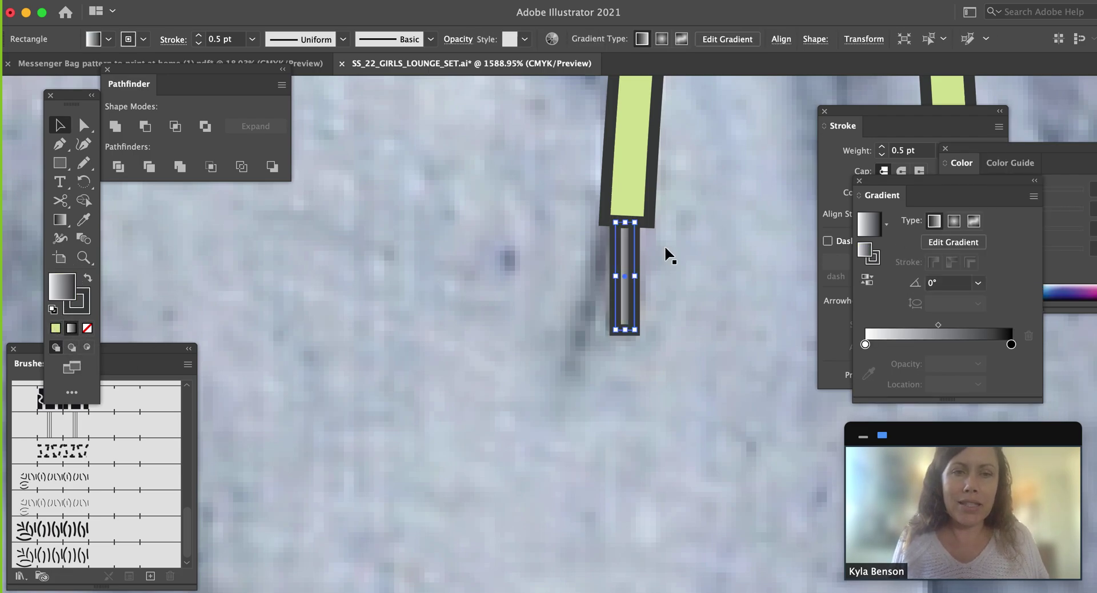
{"action": "mouse_move", "coordinate": [938, 325]}
{"action": "left_mouse_down"}
{"action": "mouse_move", "coordinate": [904, 326]}
{"action": "mouse_move", "coordinate": [932, 325]}
{"action": "left_mouse_up"}
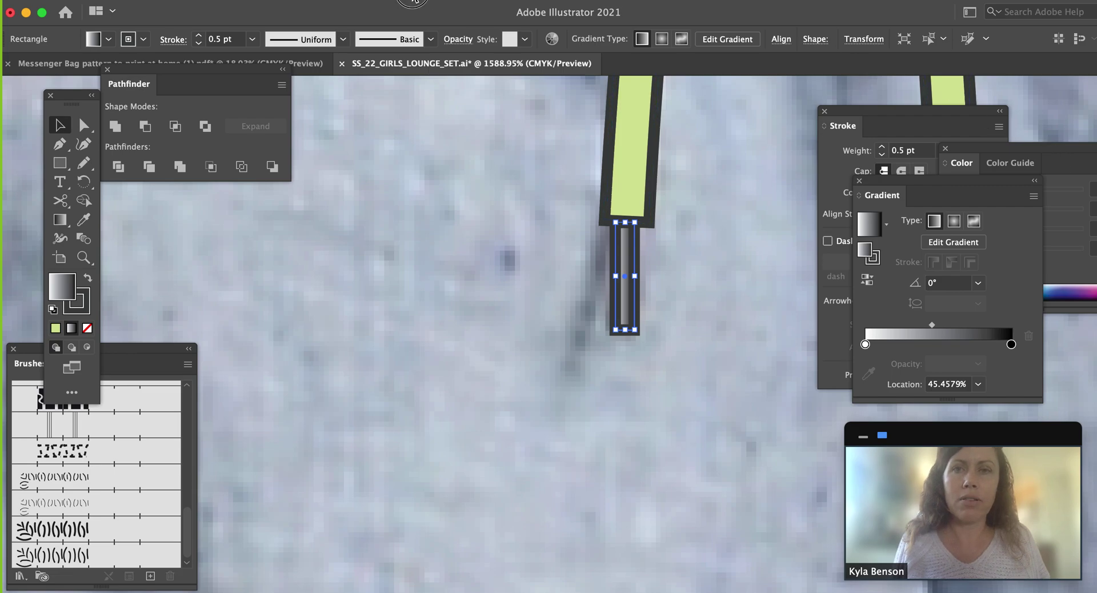
Show the colour swatches and deselect the tip rectangle.
{"action": "left_click", "coordinate": [413, 1]}
{"action": "scroll", "coordinate": [543, 557], "scroll_direction": "down", "scroll_amount": 6}
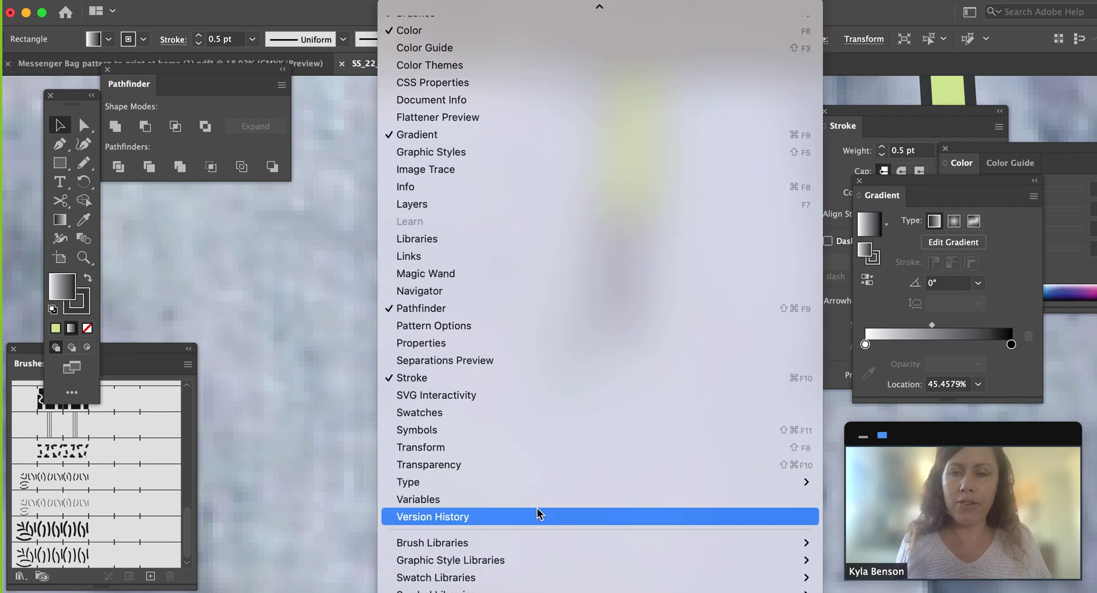
{"action": "left_click", "coordinate": [460, 414]}
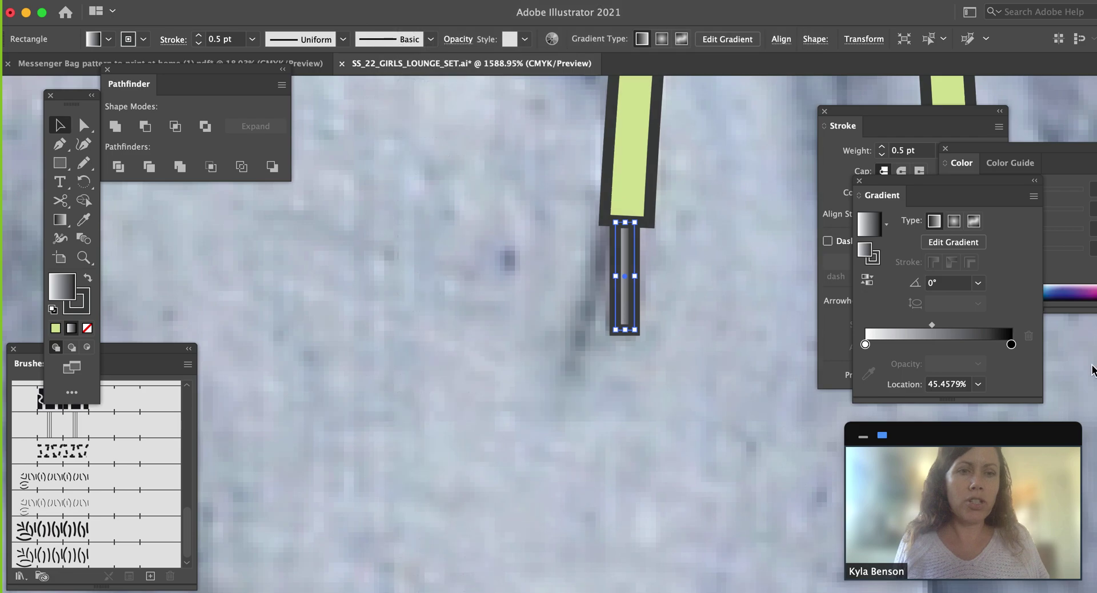
{"action": "left_click_drag", "start_coordinate": [836, 408], "coordinate": [876, 476]}
{"action": "left_click", "coordinate": [709, 327]}
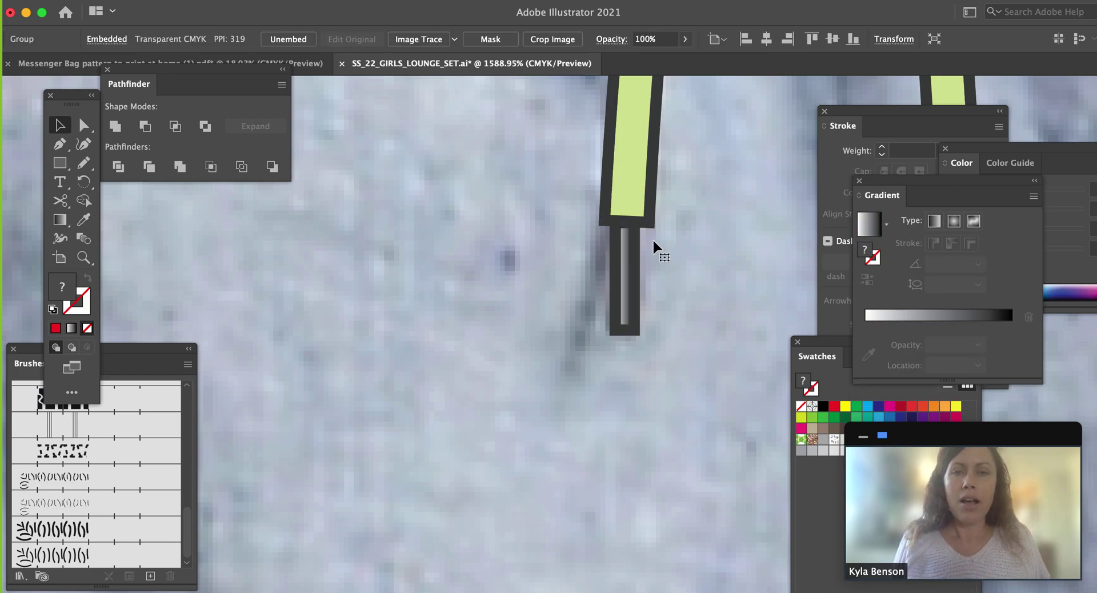
Reshape the left cord's lower end by moving its corner points inward and adding an anchor, so it narrows toward the tip.
{"action": "left_click", "coordinate": [625, 274]}
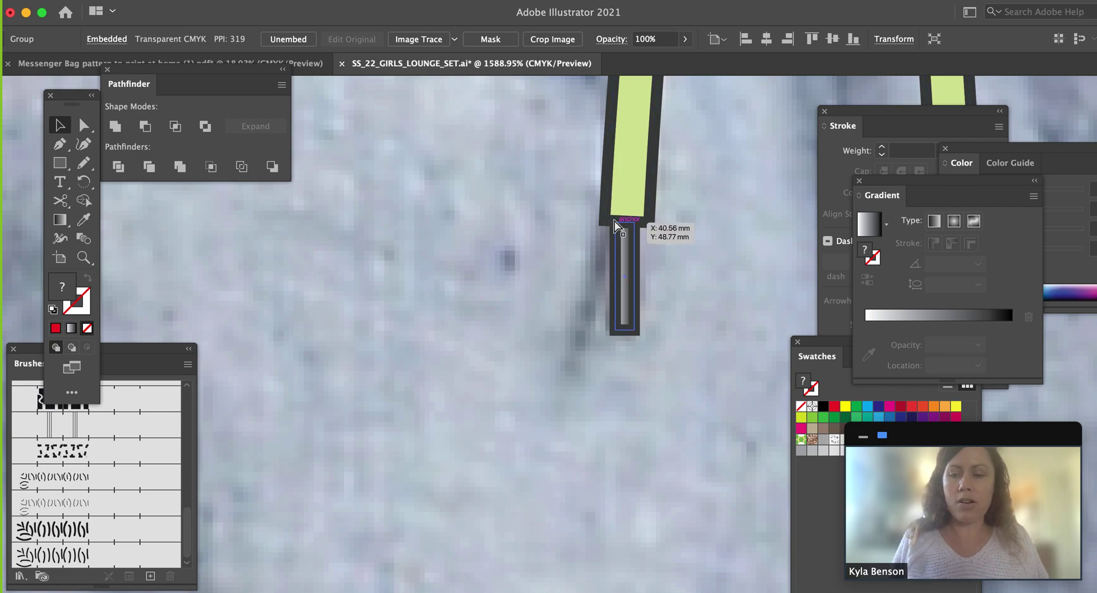
{"action": "key", "text": "a"}
{"action": "left_click", "coordinate": [606, 220]}
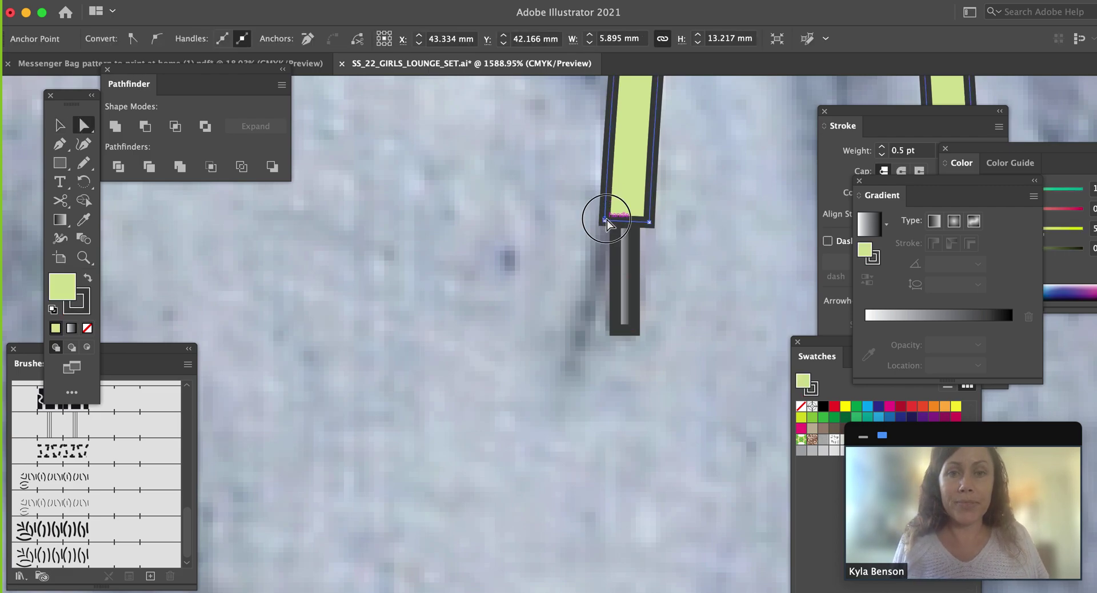
{"action": "left_click_drag", "start_coordinate": [605, 221], "coordinate": [649, 222]}
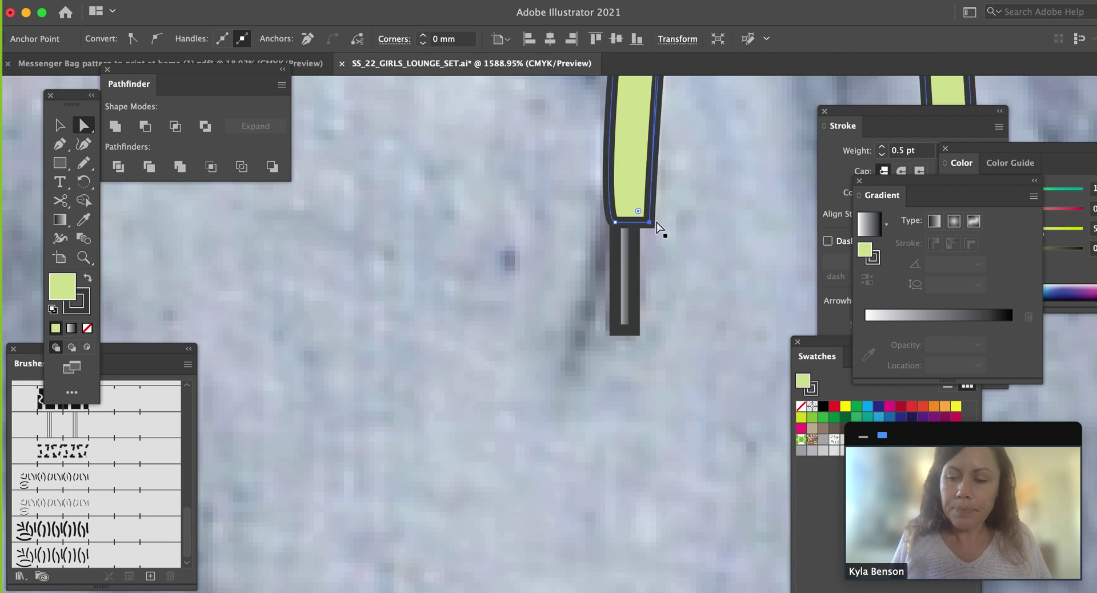
{"action": "key", "text": "z"}
{"action": "left_click", "coordinate": [662, 246]}
{"action": "key", "text": "plus"}
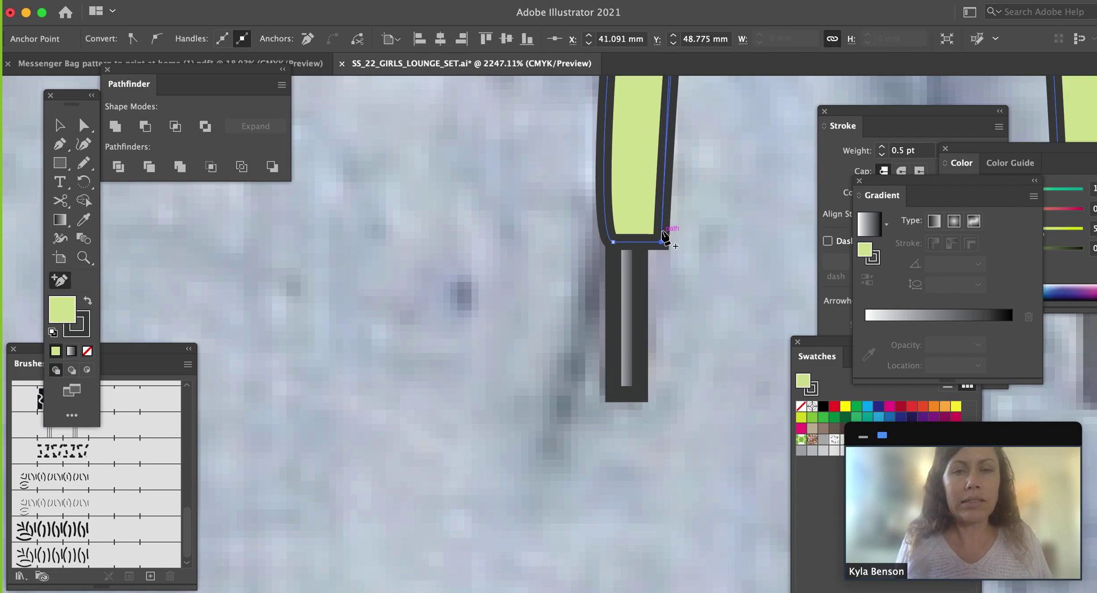
{"action": "key", "text": "a"}
{"action": "mouse_move", "coordinate": [661, 242]}
{"action": "left_mouse_down"}
{"action": "mouse_move", "coordinate": [640, 243]}
{"action": "mouse_move", "coordinate": [662, 235]}
{"action": "left_mouse_up"}
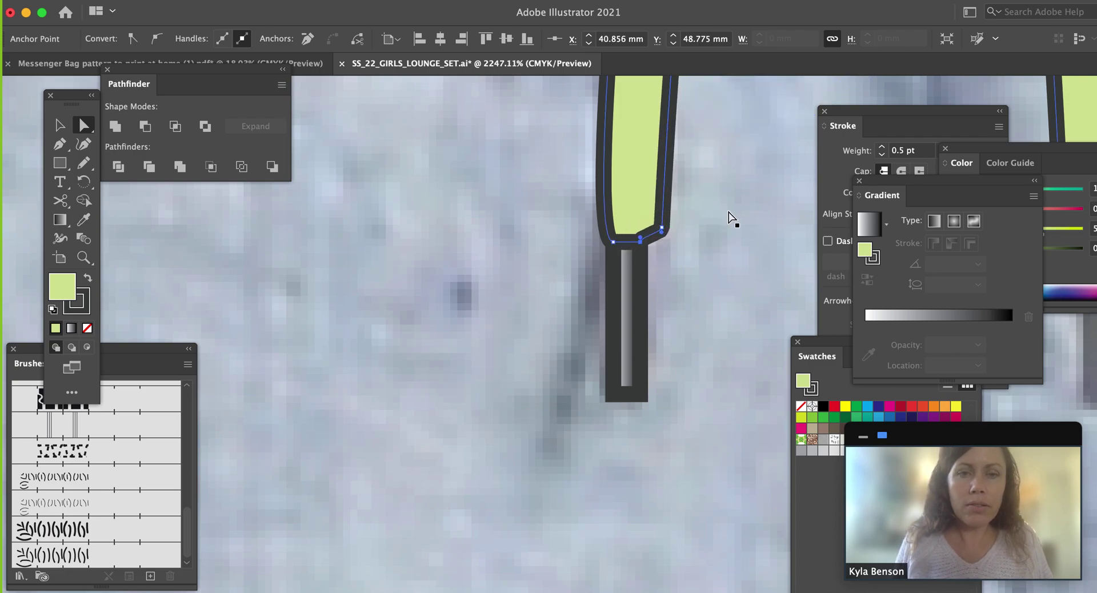
{"action": "key", "text": "super+minus"}
{"action": "key", "text": "super+minus"}
{"action": "key", "text": "super+minus"}
{"action": "key", "text": "super+minus"}
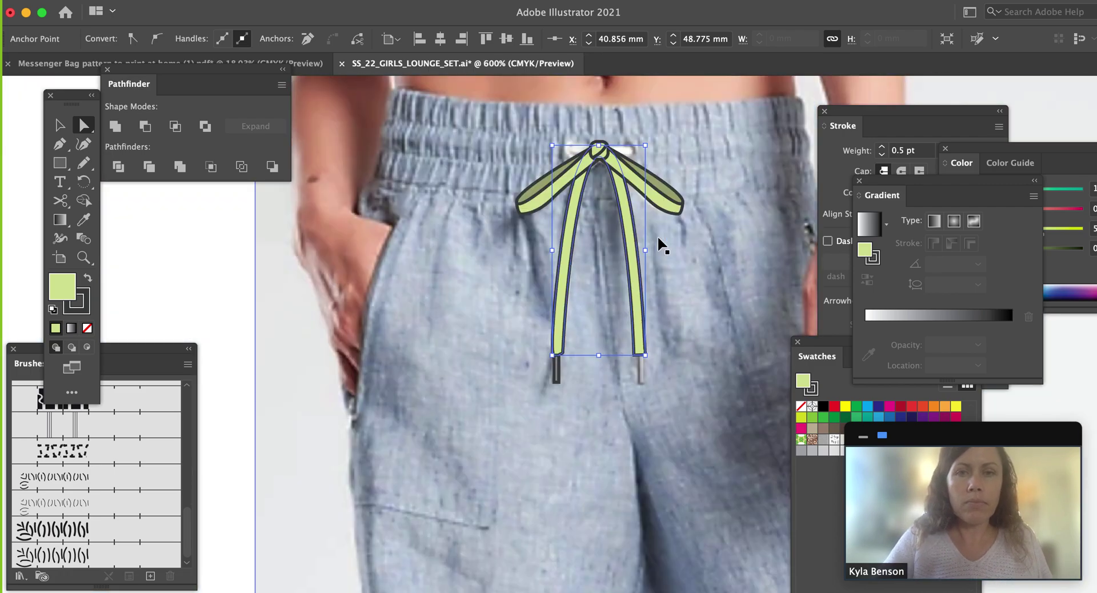
{"action": "left_click", "coordinate": [569, 376]}
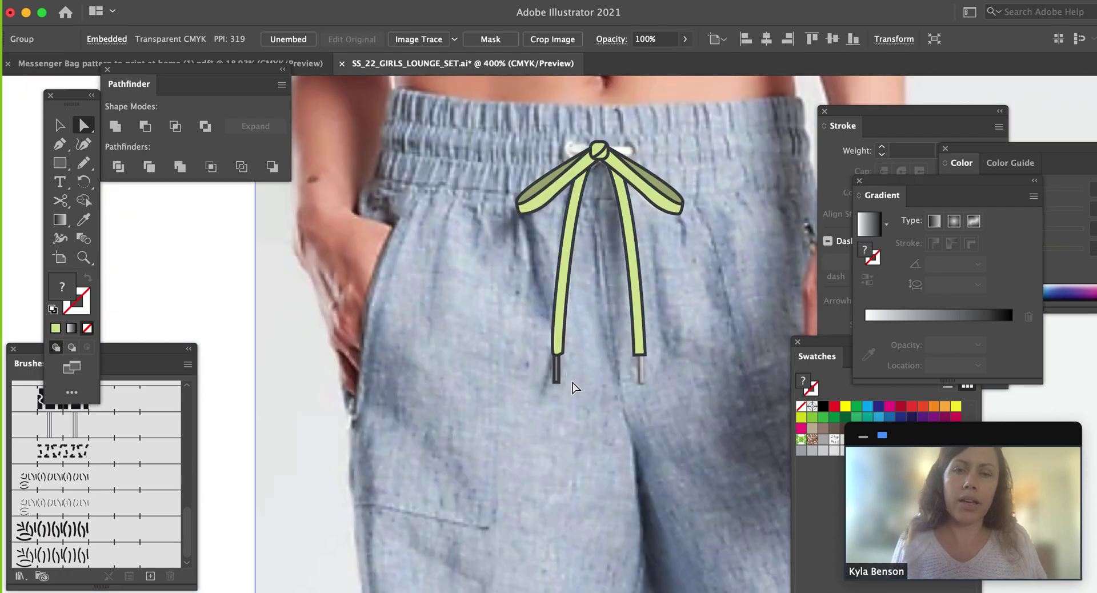
Delete the anchor points of the right hanging cord, keeping only the left cord.
{"action": "key", "text": "z"}
{"action": "left_click_drag", "start_coordinate": [539, 312], "coordinate": [662, 473]}
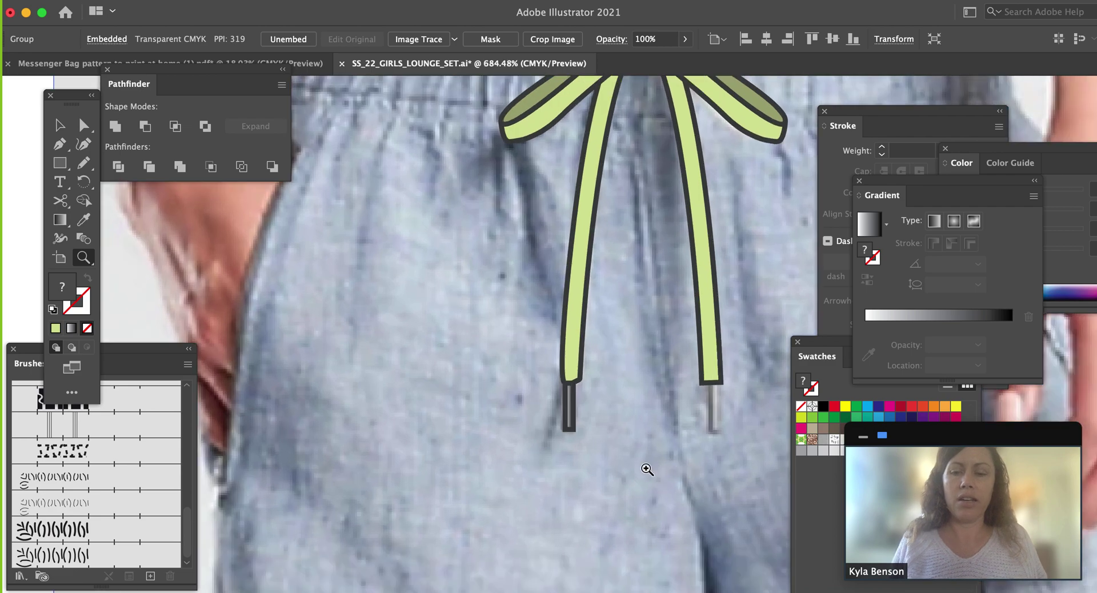
{"action": "key", "text": "v"}
{"action": "left_click", "coordinate": [570, 421]}
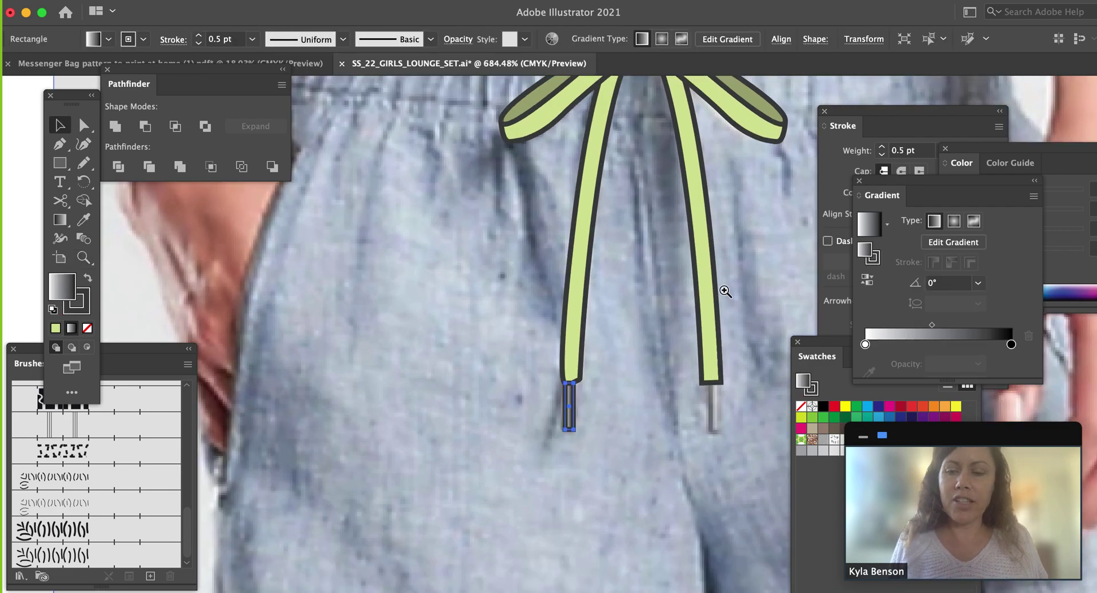
{"action": "key", "text": "z"}
{"action": "key", "text": "a"}
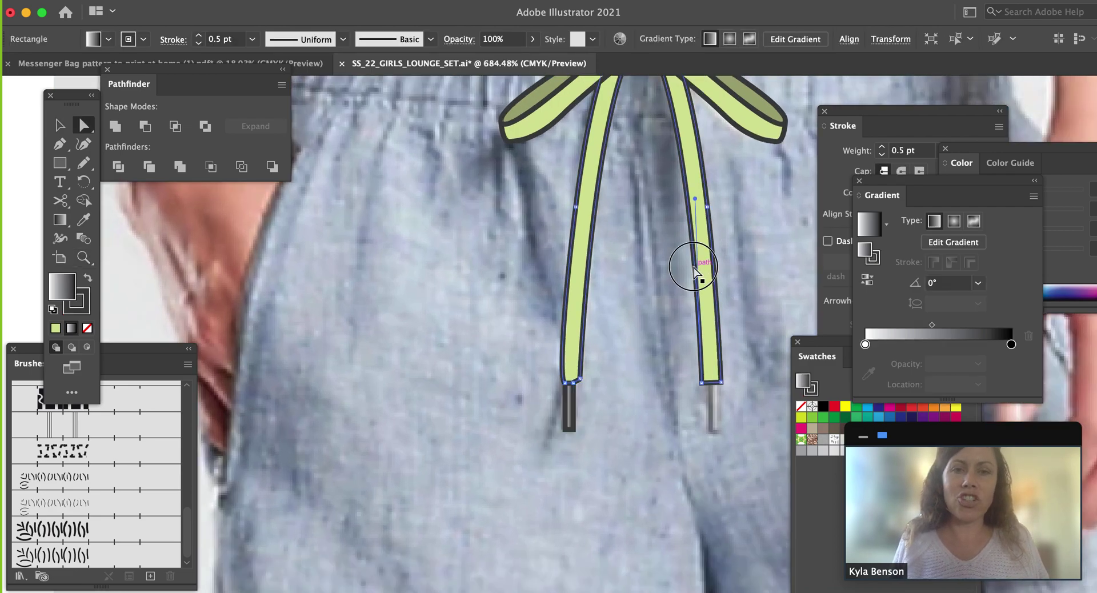
{"action": "left_click", "coordinate": [700, 277]}
{"action": "left_click", "coordinate": [716, 381]}
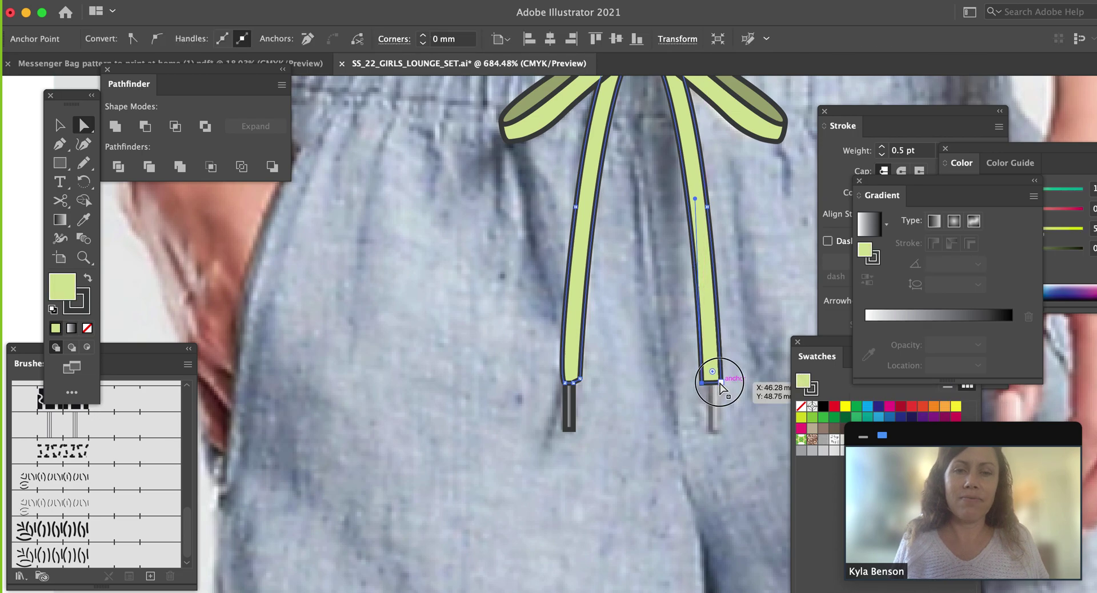
{"action": "key", "text": "Delete"}
{"action": "left_click", "coordinate": [708, 208]}
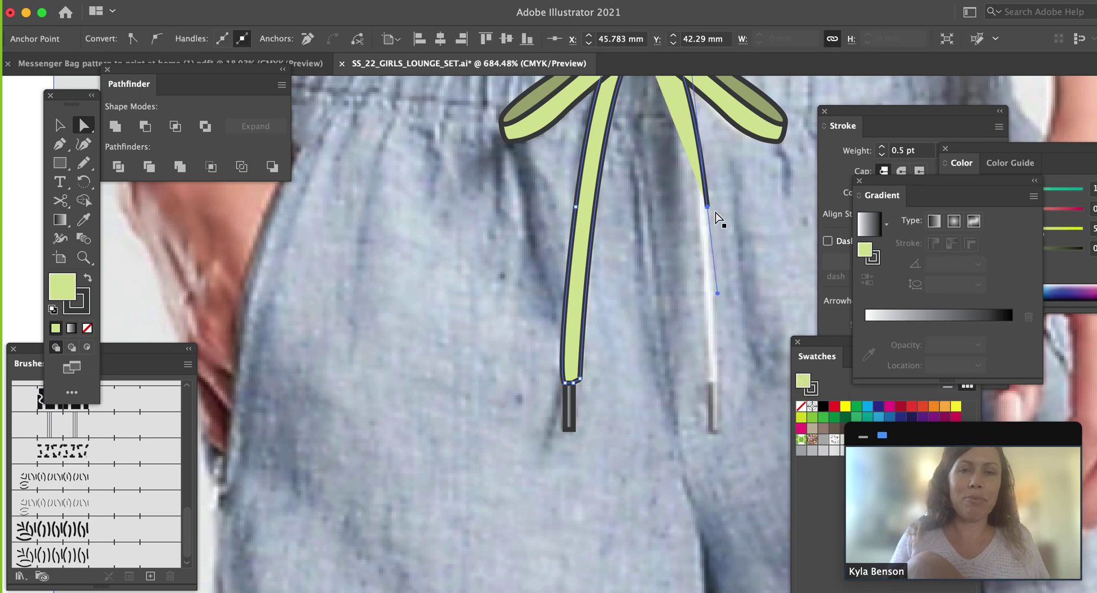
{"action": "key", "text": "Delete"}
Round the remaining angular corner at the left cord's lower end, just above the metal tip.
{"action": "left_click", "coordinate": [643, 297]}
{"action": "key", "text": "z"}
{"action": "left_click_drag", "start_coordinate": [573, 428], "coordinate": [705, 456]}
{"action": "key", "text": "a"}
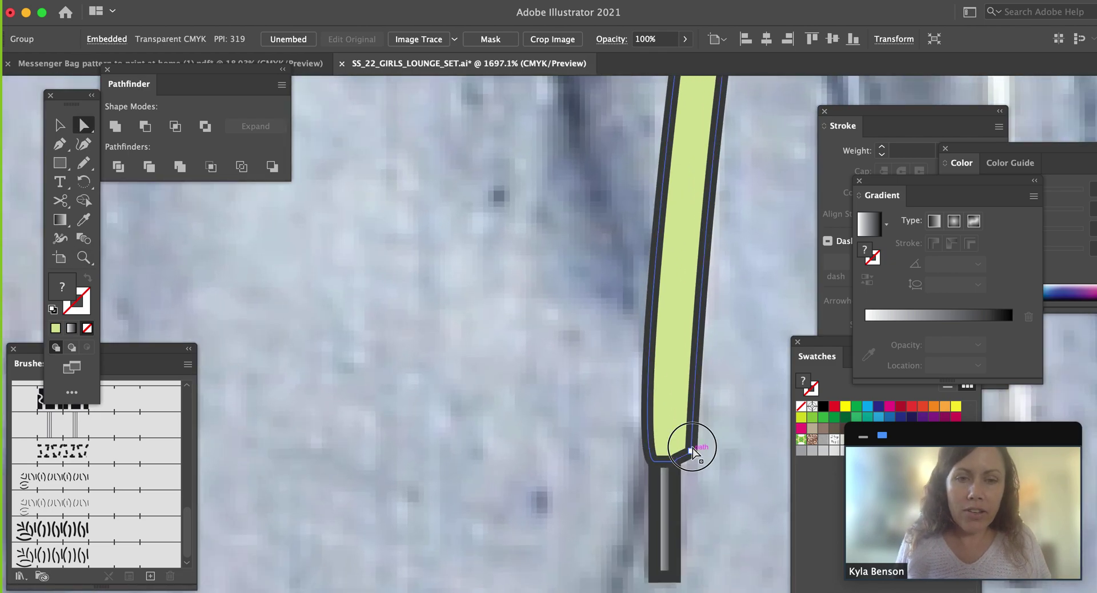
{"action": "left_click", "coordinate": [684, 463]}
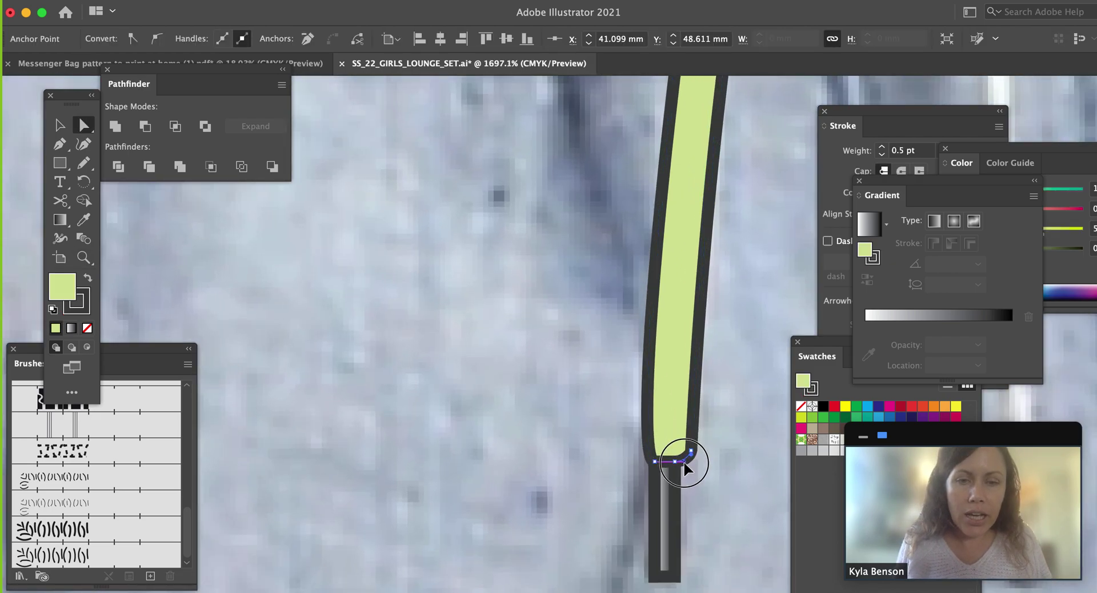
Group the left hanging cord with its gradient-filled metal tip.
{"action": "left_click", "coordinate": [667, 502]}
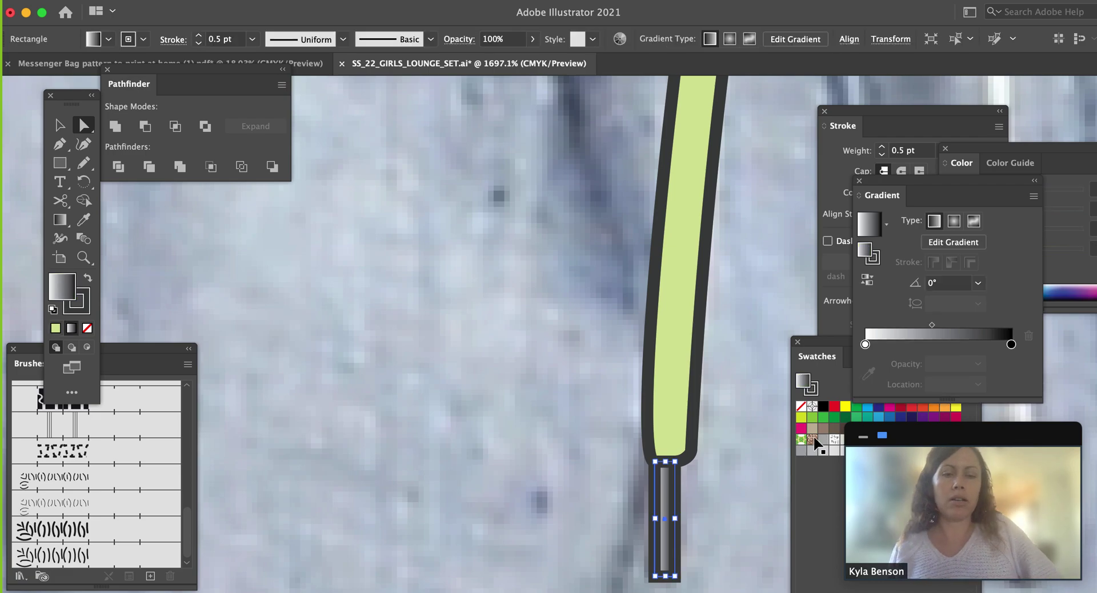
{"action": "key", "text": "super+minus"}
{"action": "key", "text": "super+minus"}
{"action": "key", "text": "super+minus"}
{"action": "key", "text": "super+minus"}
{"action": "key", "text": "super+minus"}
{"action": "key", "text": "super+minus"}
{"action": "key", "text": "v"}
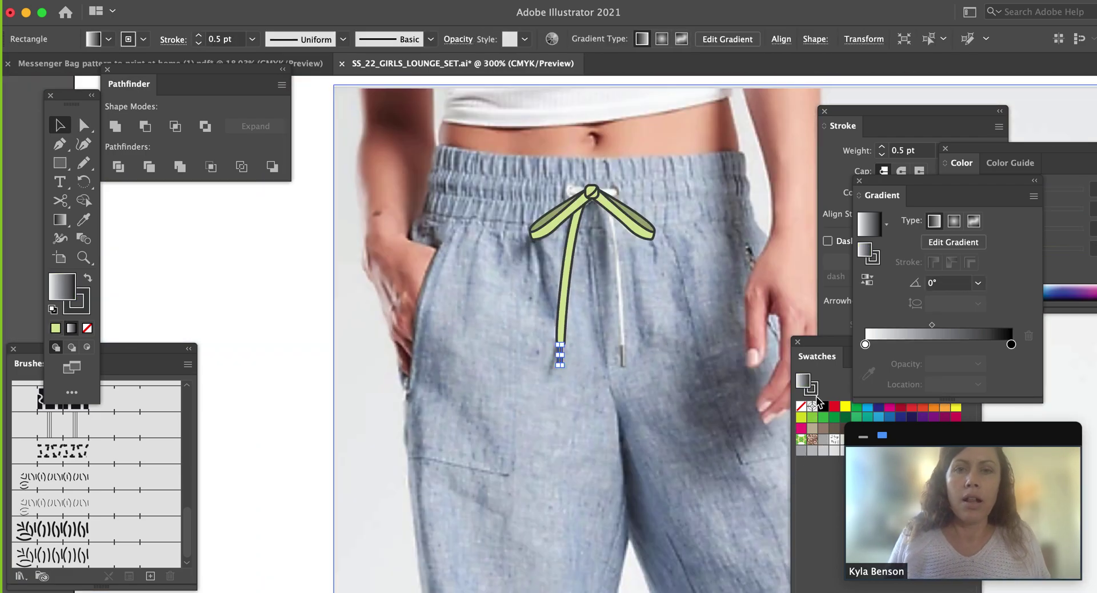
{"action": "left_click", "coordinate": [562, 304]}
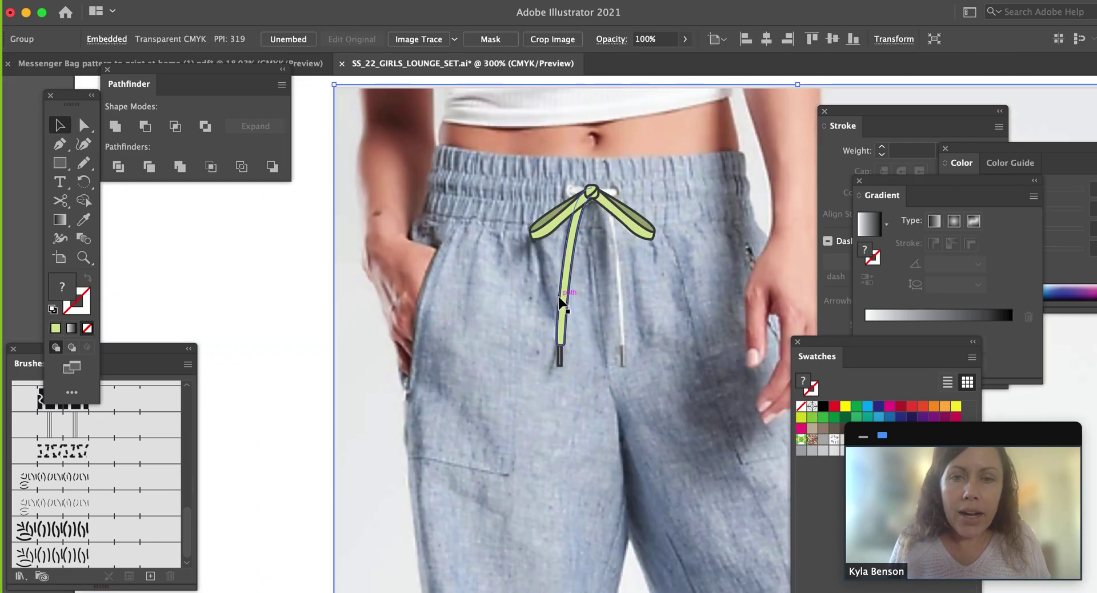
{"action": "left_click", "coordinate": [560, 363], "text": "shift"}
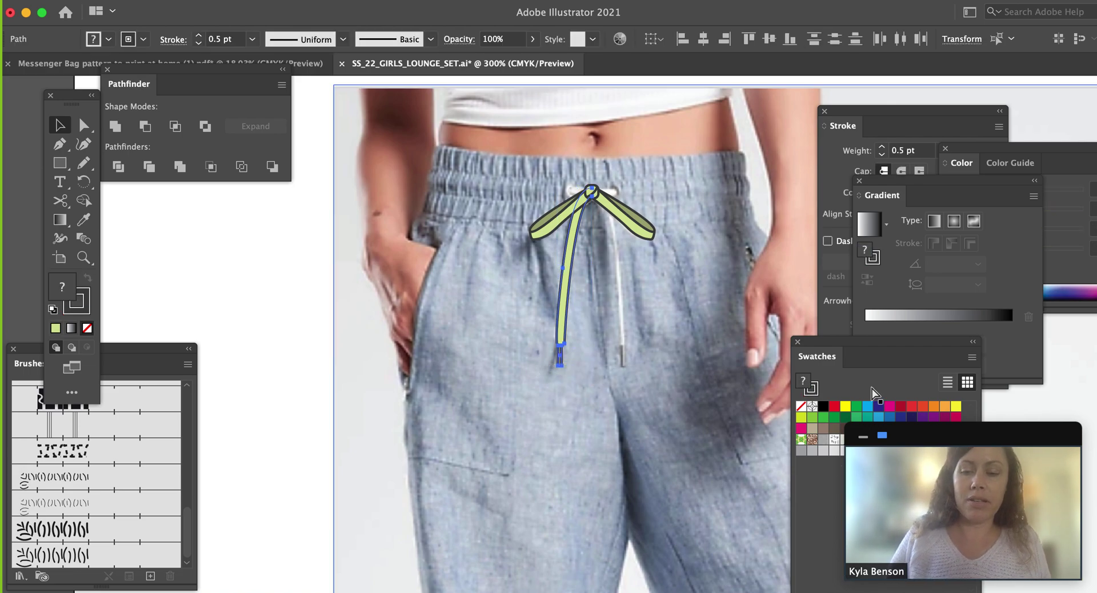
{"action": "key", "text": "super+g"}
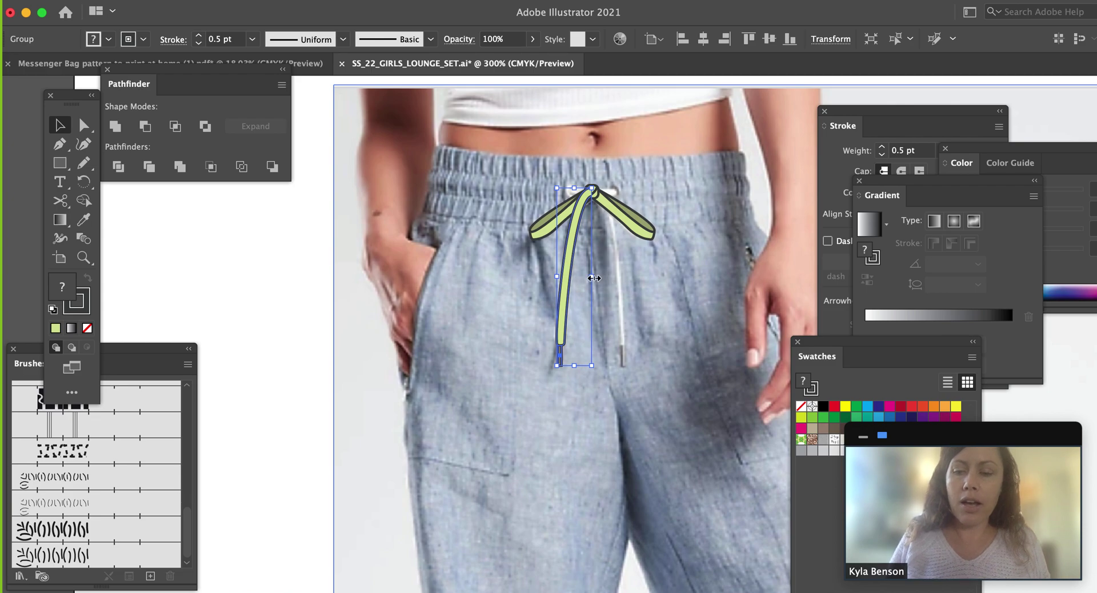
Create a vertically reflected copy of the grouped cord and tip, and place it over the photo's right cord.
{"action": "left_click", "coordinate": [187, 0]}
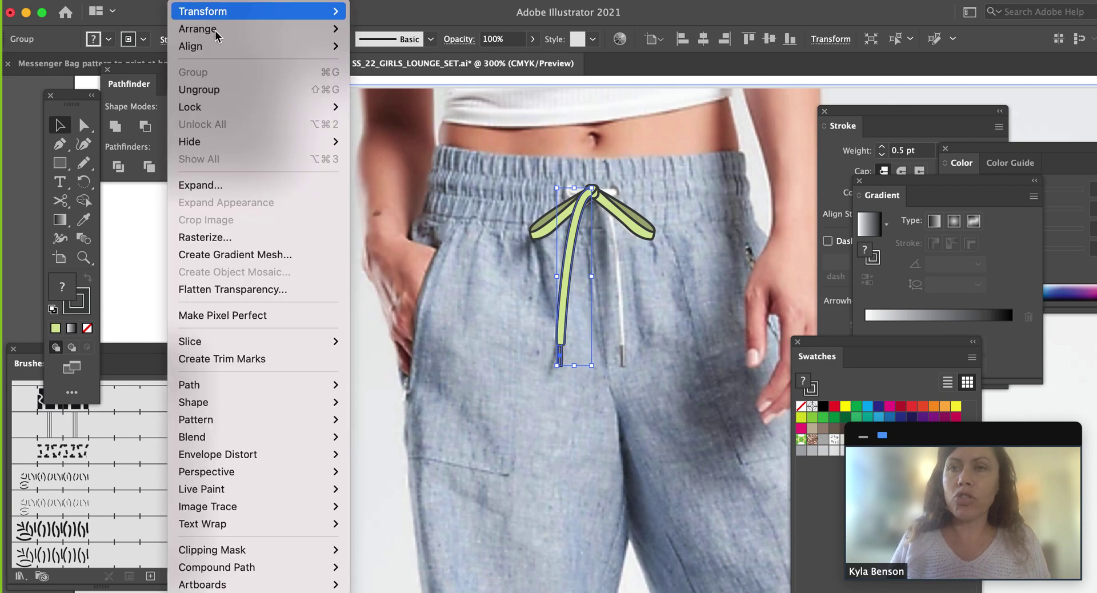
{"action": "mouse_move", "coordinate": [219, 13]}
{"action": "left_click", "coordinate": [425, 76]}
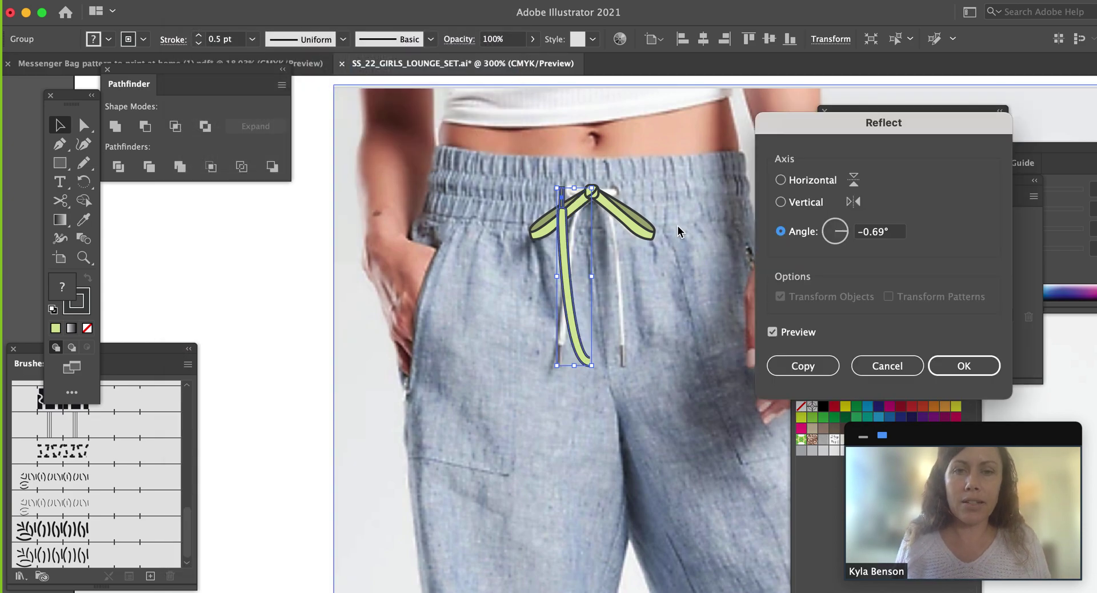
{"action": "left_click", "coordinate": [815, 203]}
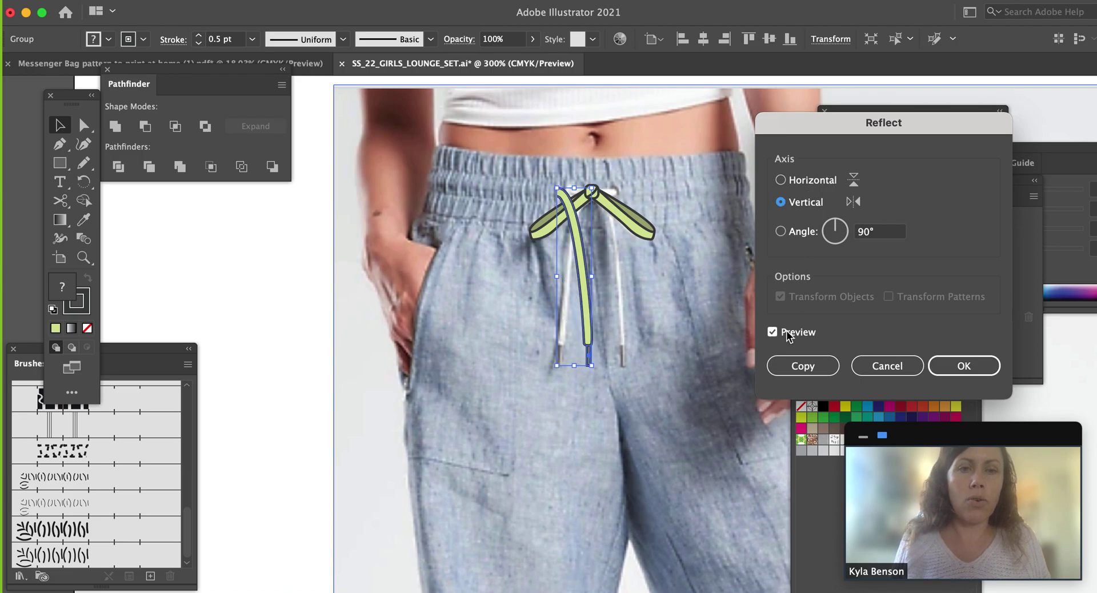
{"action": "left_click", "coordinate": [798, 358]}
{"action": "left_click_drag", "start_coordinate": [591, 314], "coordinate": [622, 309]}
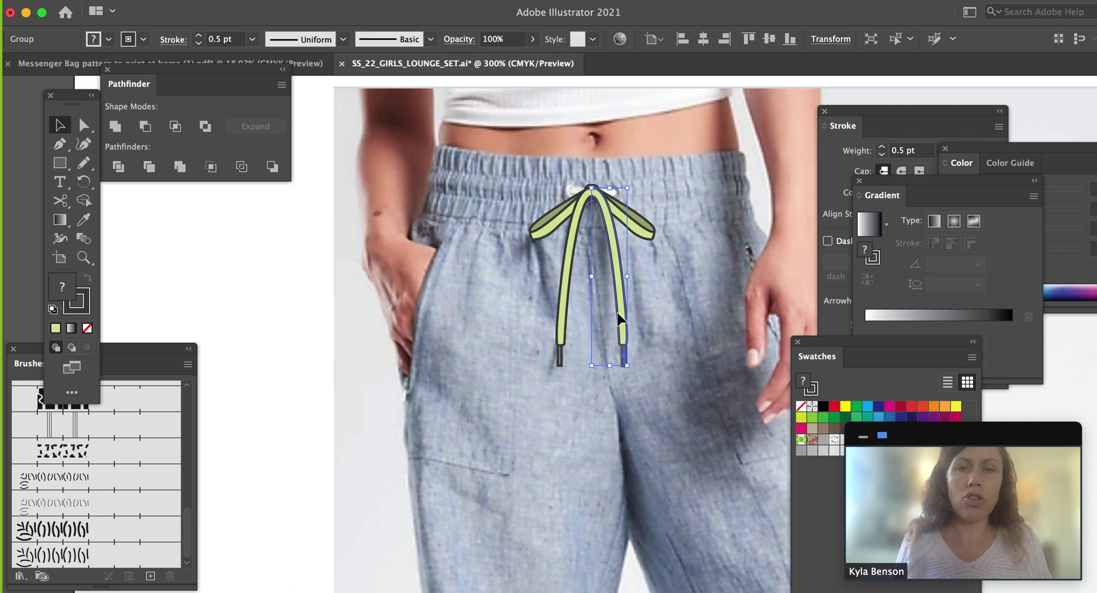
Move both hanging cords with their metal tips behind the bow's loops and knot.
{"action": "key", "text": "z"}
{"action": "left_click_drag", "start_coordinate": [514, 142], "coordinate": [542, 424]}
{"action": "key", "text": "space"}
{"action": "left_click_drag", "start_coordinate": [496, 175], "coordinate": [627, 392]}
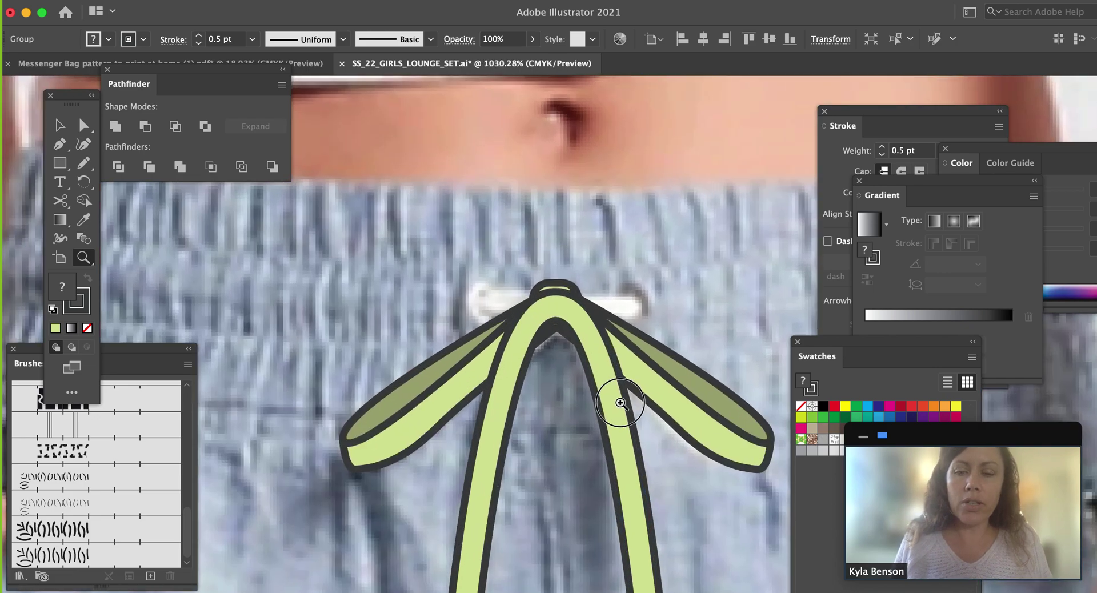
{"action": "key", "text": "v"}
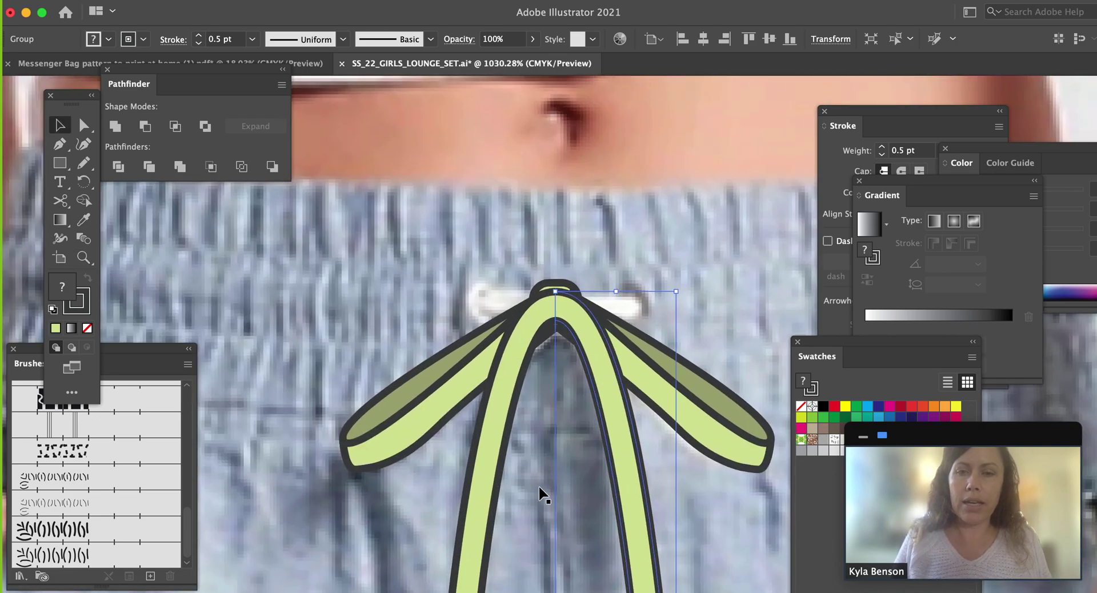
{"action": "left_click", "coordinate": [487, 458], "text": "shift"}
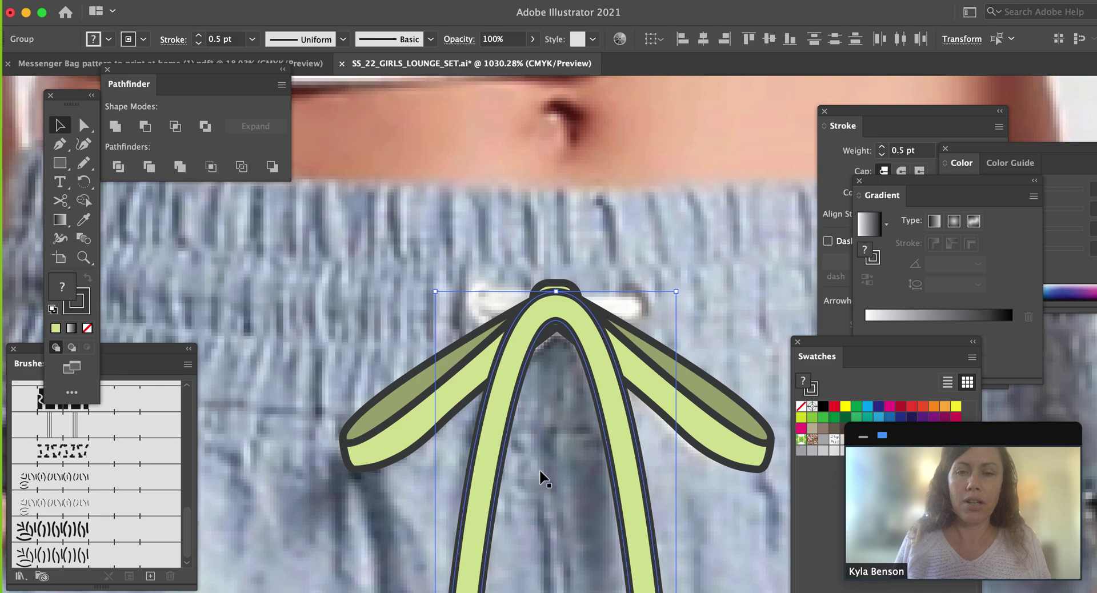
{"action": "key", "text": "Delete"}
{"action": "left_click", "coordinate": [588, 333]}
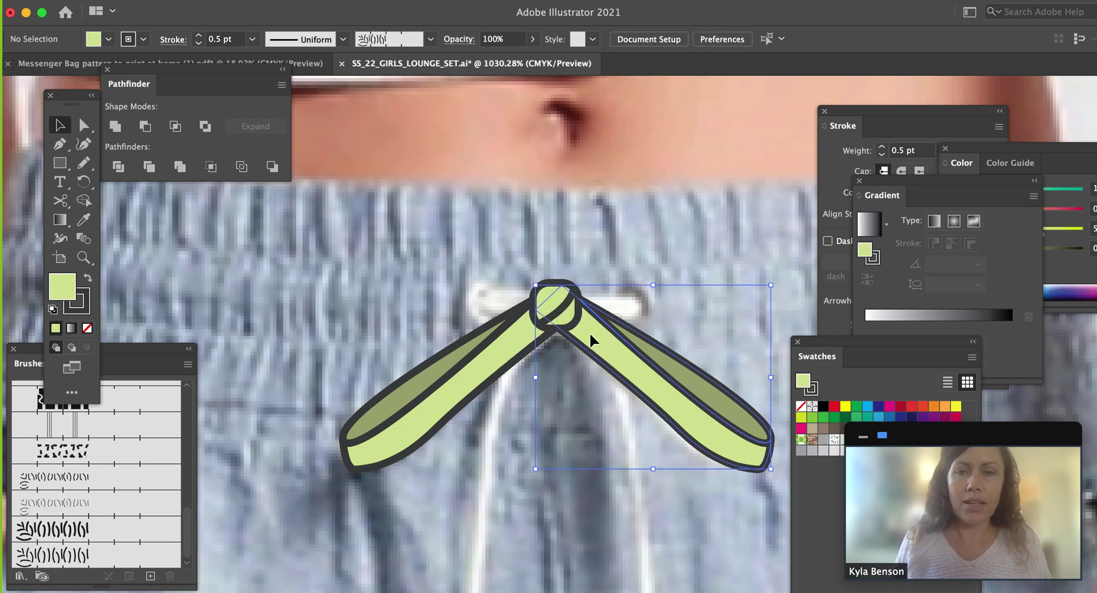
{"action": "left_click", "coordinate": [489, 348], "text": "shift"}
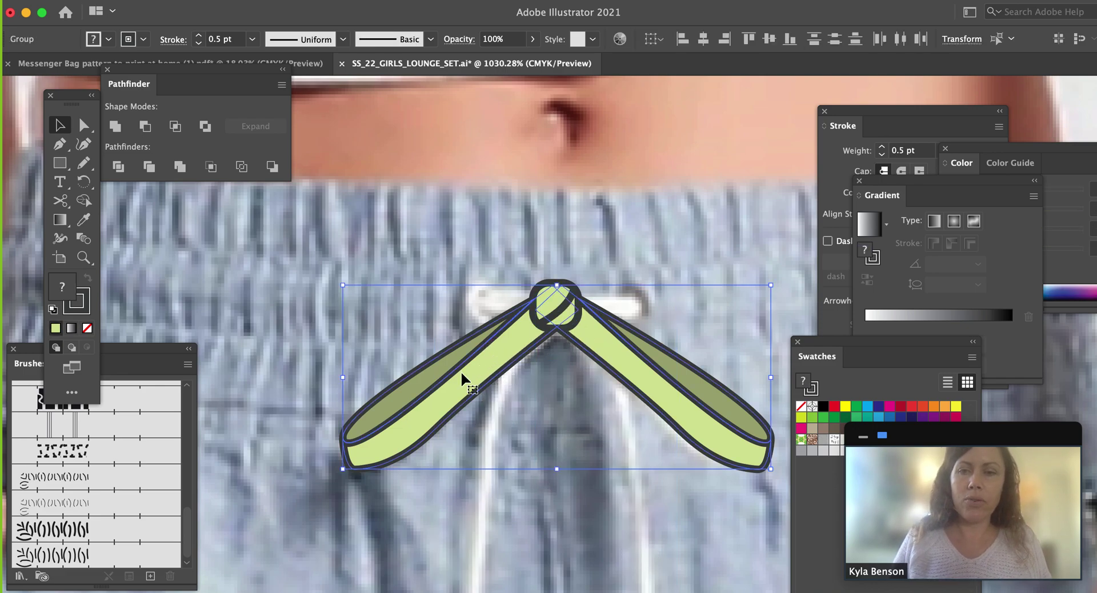
{"action": "key", "text": "ctrl+z"}
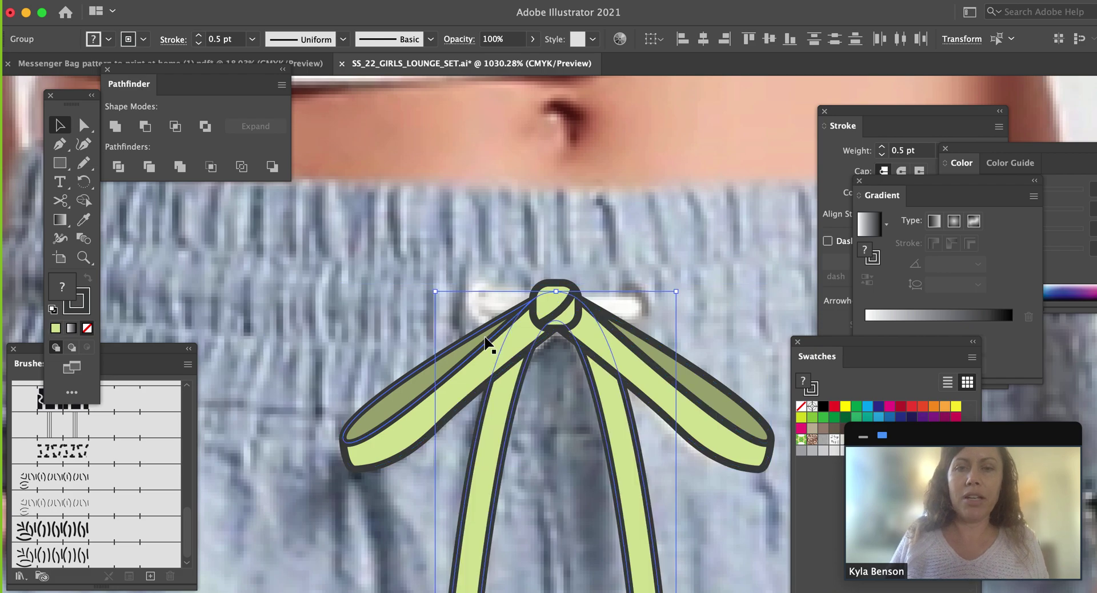
Group the hanging cords, both loops and the knot into a single drawstring bow.
{"action": "key", "text": "space"}
{"action": "left_click_drag", "start_coordinate": [567, 408], "coordinate": [535, 368]}
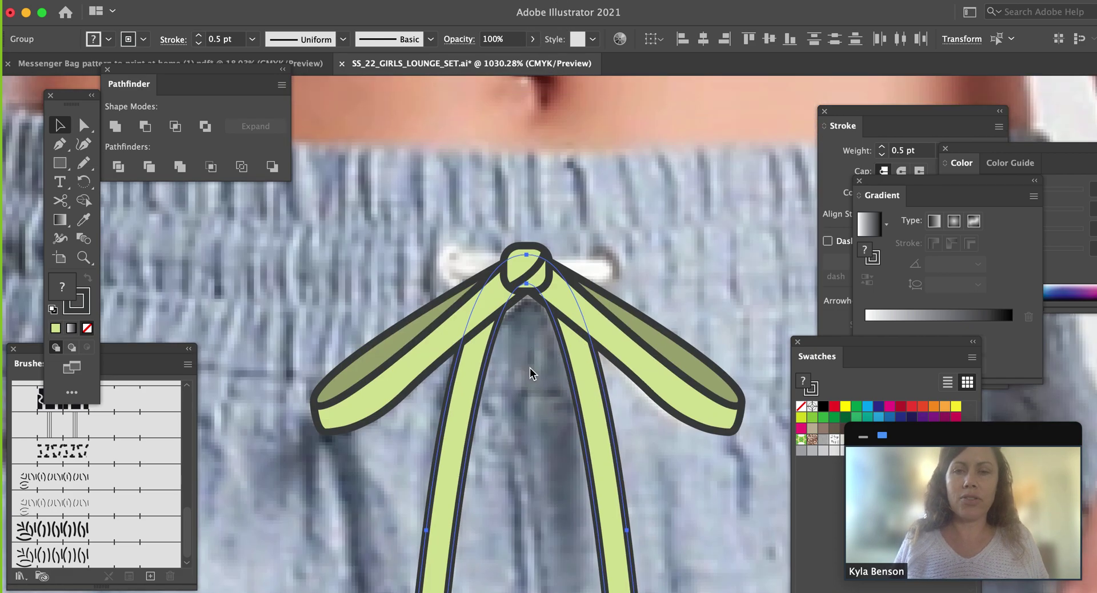
{"action": "left_click", "coordinate": [402, 384], "text": "shift"}
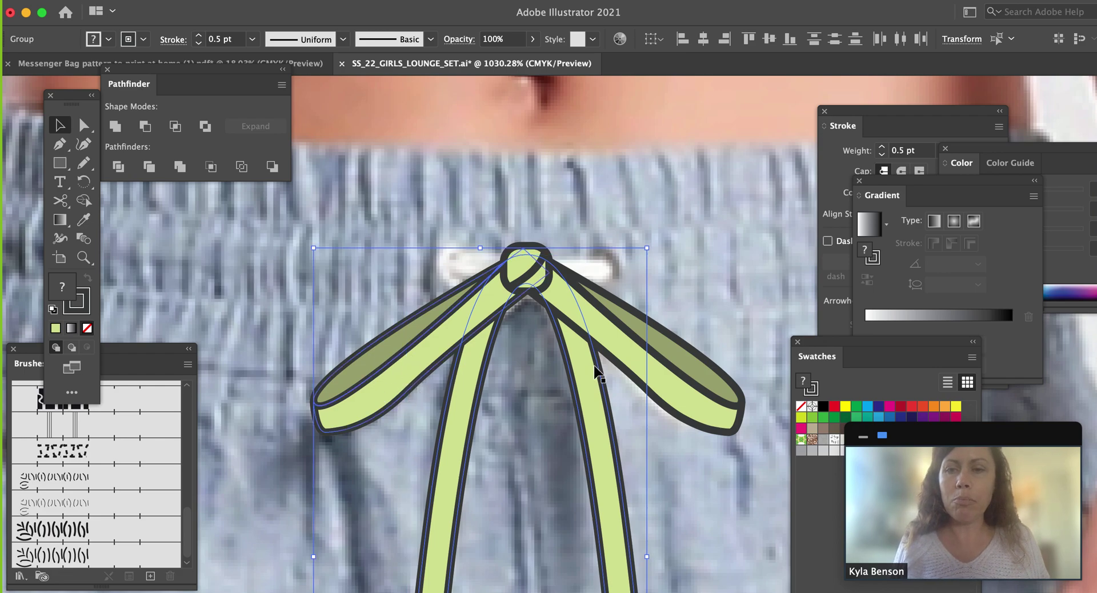
{"action": "left_click", "coordinate": [700, 403], "text": "shift"}
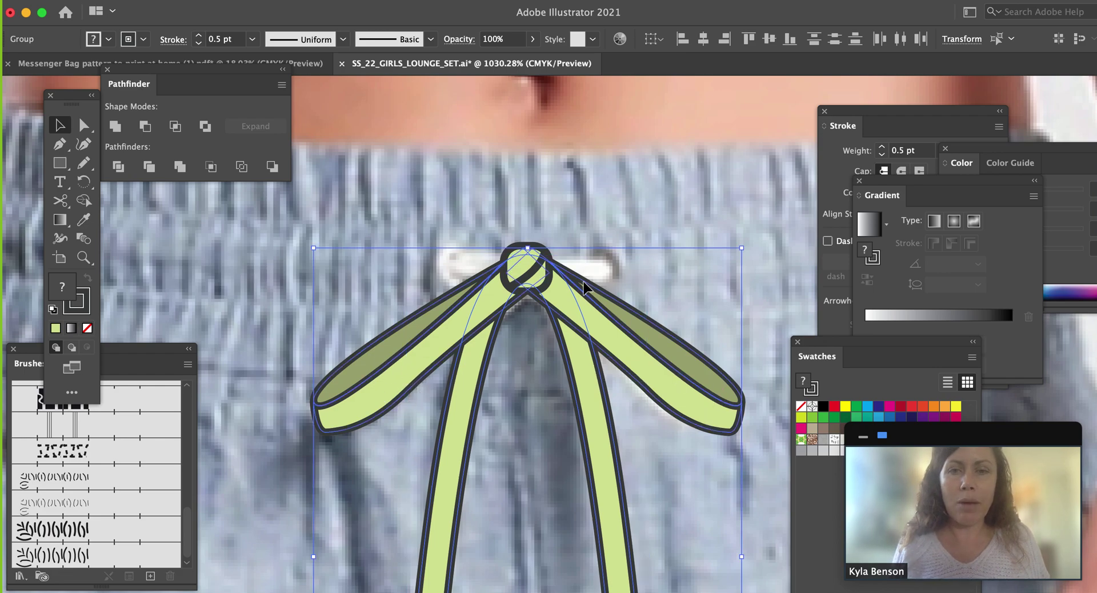
{"action": "left_click", "coordinate": [531, 276], "text": "shift"}
{"action": "key", "text": "z"}
{"action": "left_click_drag", "start_coordinate": [498, 223], "coordinate": [632, 516]}
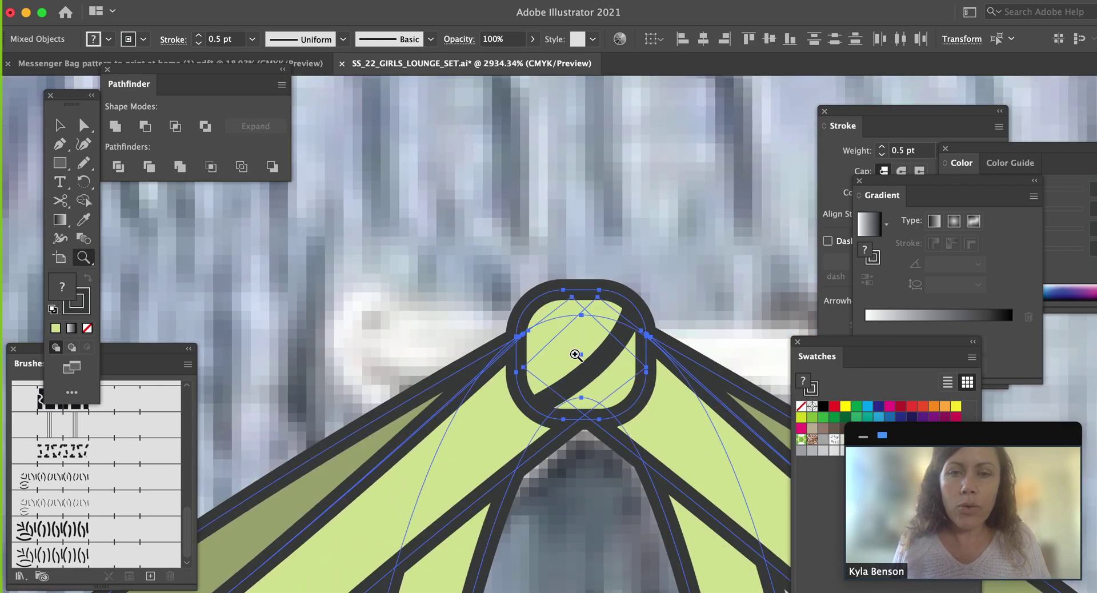
{"action": "key", "text": "v"}
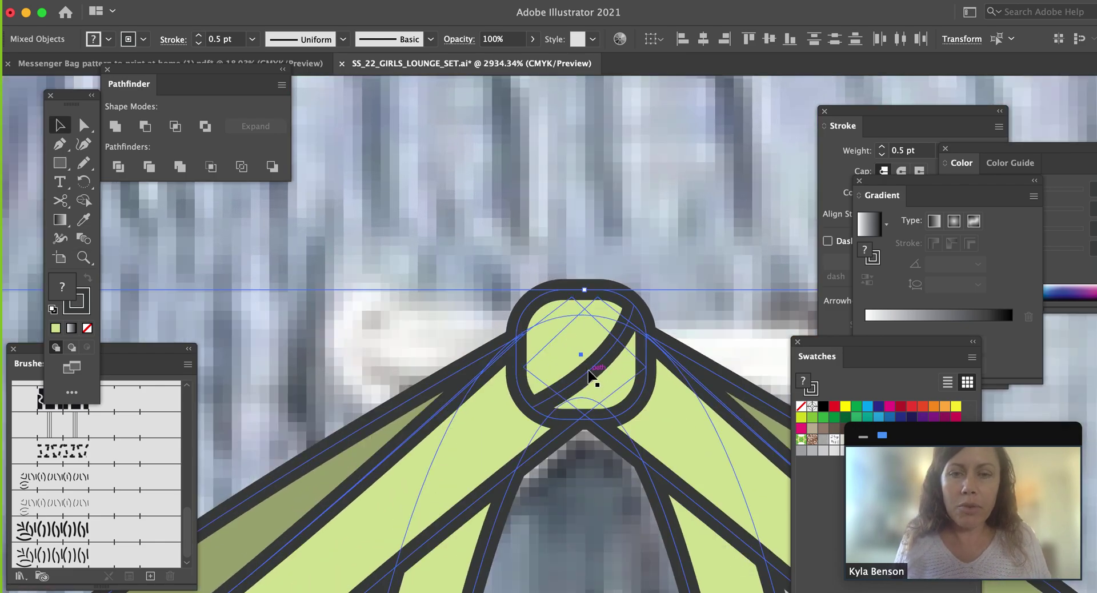
{"action": "key", "text": "super+minus"}
{"action": "key", "text": "super+minus"}
{"action": "key", "text": "super+minus"}
{"action": "key", "text": "super+minus"}
{"action": "key", "text": "super+minus"}
{"action": "key", "text": "super+minus"}
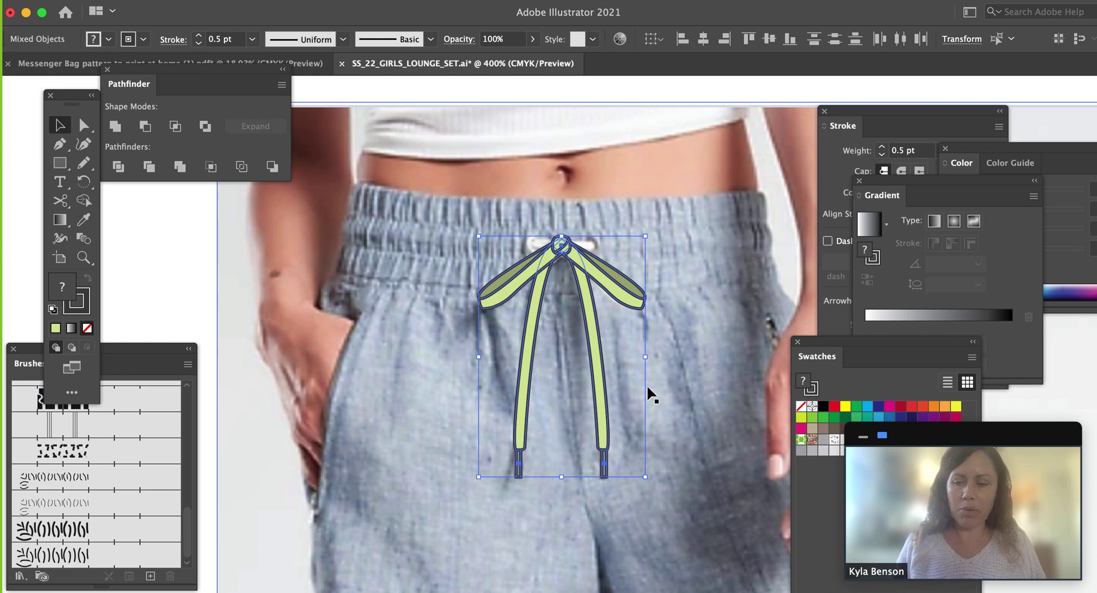
{"action": "key", "text": "Delete"}
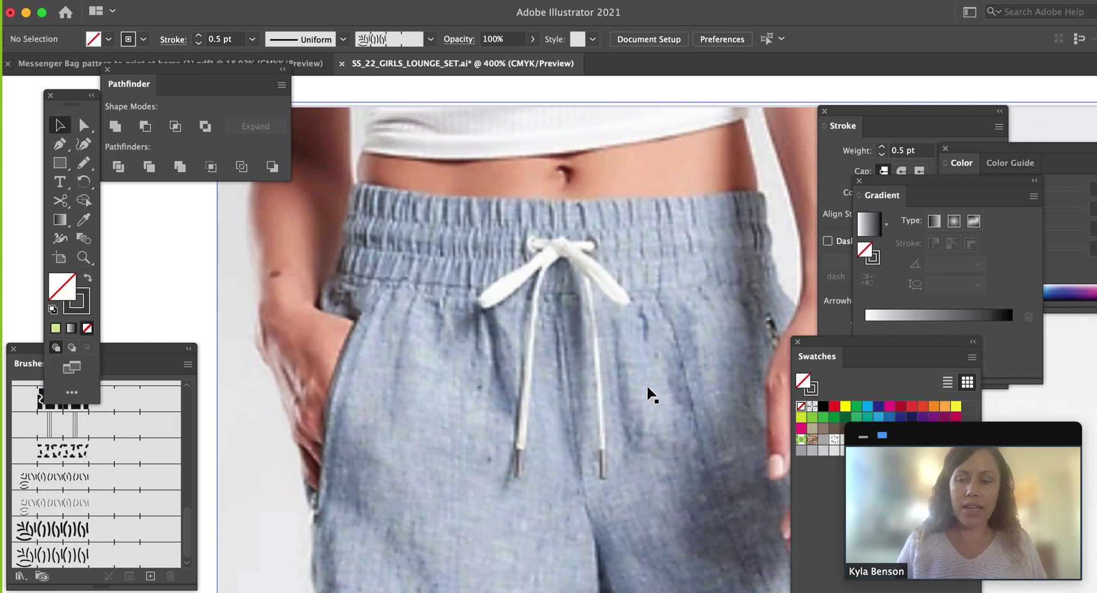
{"action": "key", "text": "super+z"}
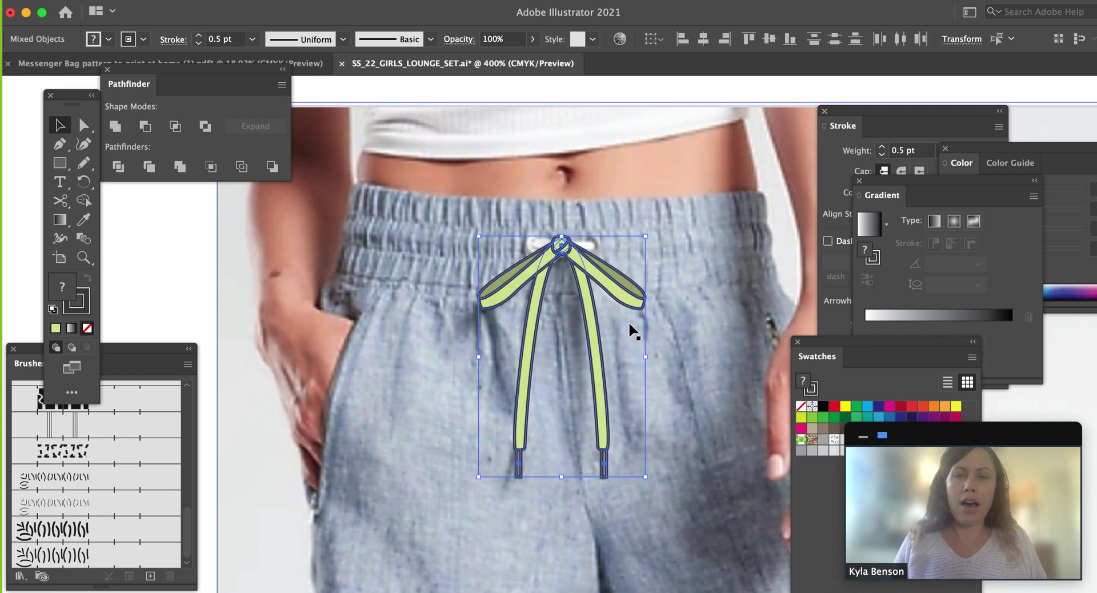
{"action": "key", "text": "super+g"}
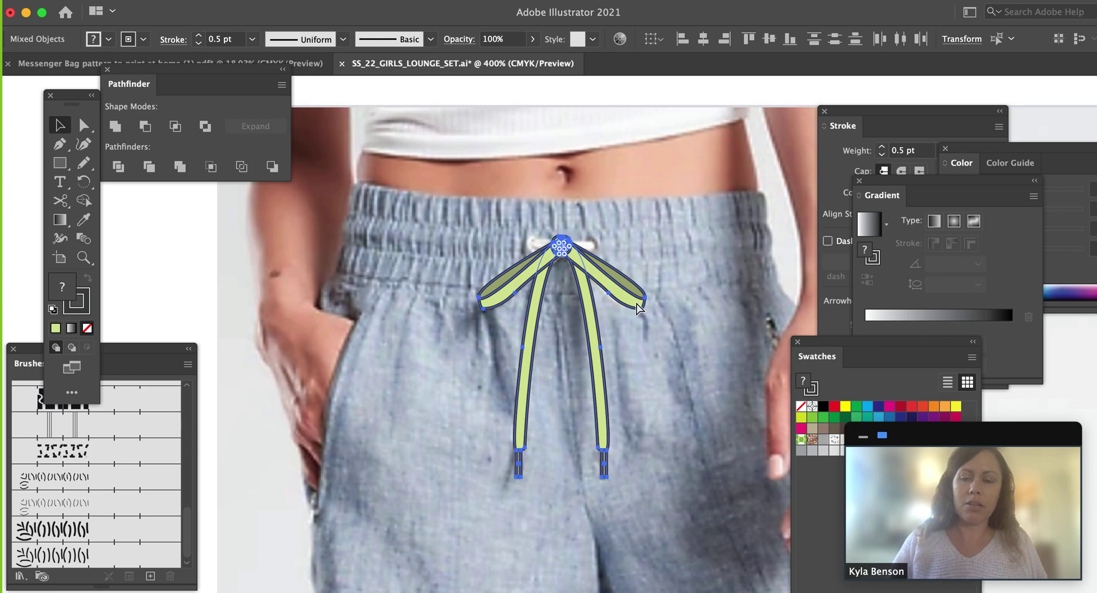
Move the grouped bow off the photo and place a copy on the flat's waistband, centred between the two eyelets.
{"action": "left_click_drag", "start_coordinate": [559, 255], "coordinate": [769, 241]}
{"action": "left_click", "coordinate": [420, 196]}
{"action": "left_click", "coordinate": [376, 278]}
{"action": "left_click_drag", "start_coordinate": [675, 259], "coordinate": [138, 313]}
{"action": "left_click", "coordinate": [441, 284]}
{"action": "left_click_drag", "start_coordinate": [706, 253], "coordinate": [181, 250]}
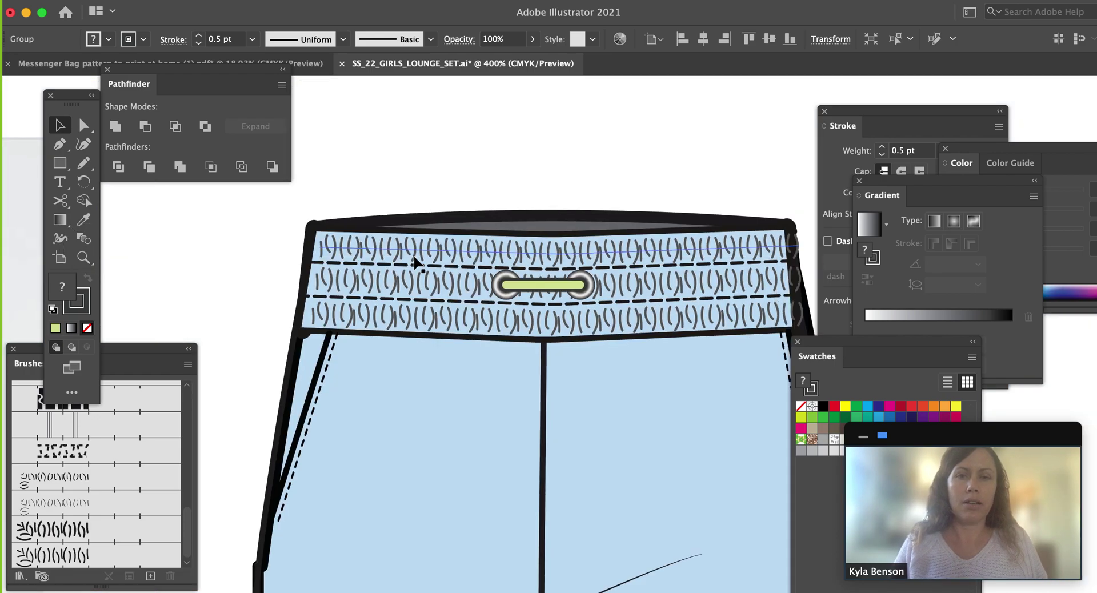
{"action": "key", "text": "super+v"}
{"action": "left_click_drag", "start_coordinate": [565, 244], "coordinate": [550, 280]}
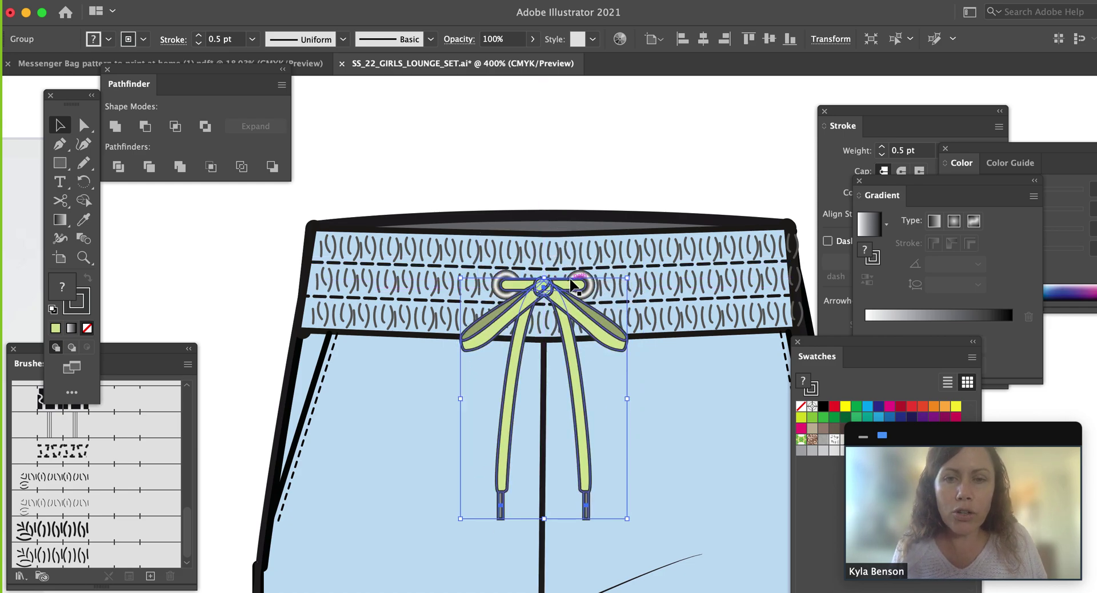
{"action": "left_click", "coordinate": [591, 123]}
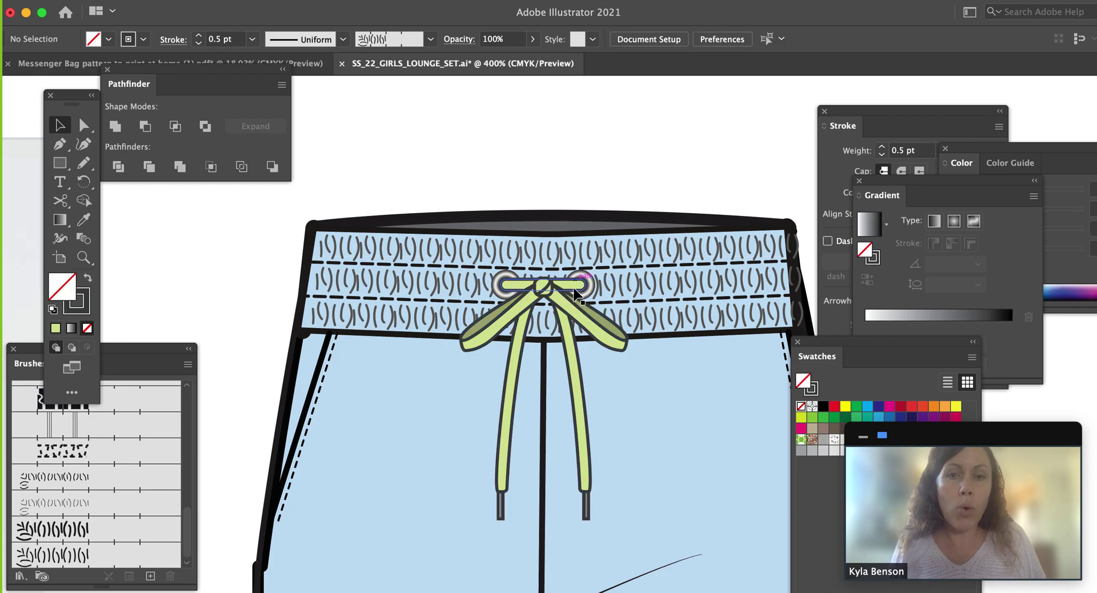
Try removing the short cord between the two eyelets, and undo the deletion.
{"action": "left_click", "coordinate": [568, 319]}
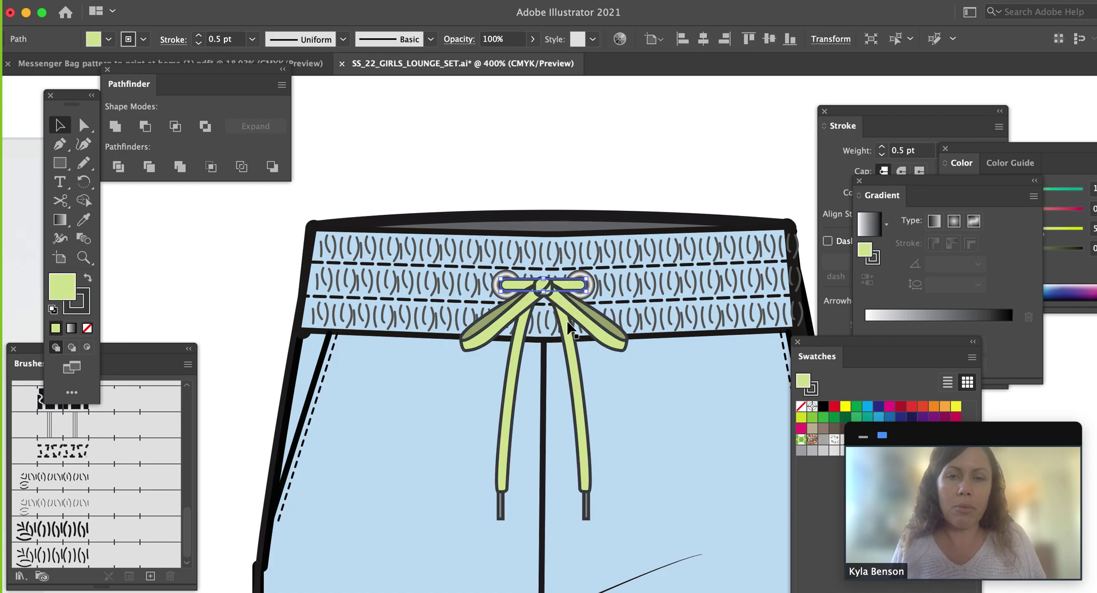
{"action": "left_click", "coordinate": [586, 176]}
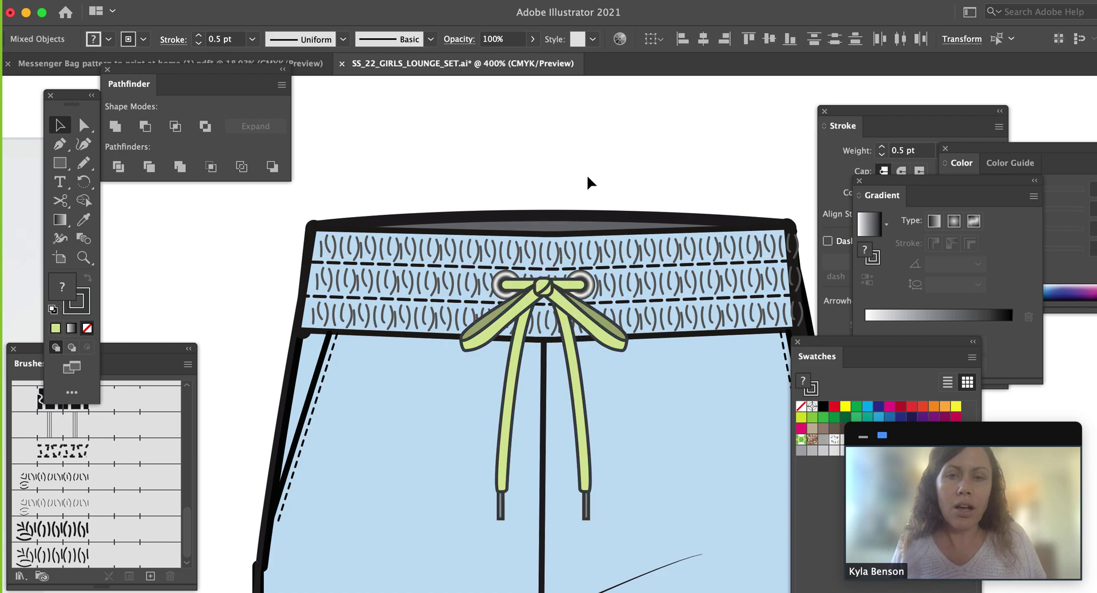
{"action": "left_click", "coordinate": [573, 288]}
{"action": "key", "text": "Delete"}
{"action": "left_click", "coordinate": [542, 293]}
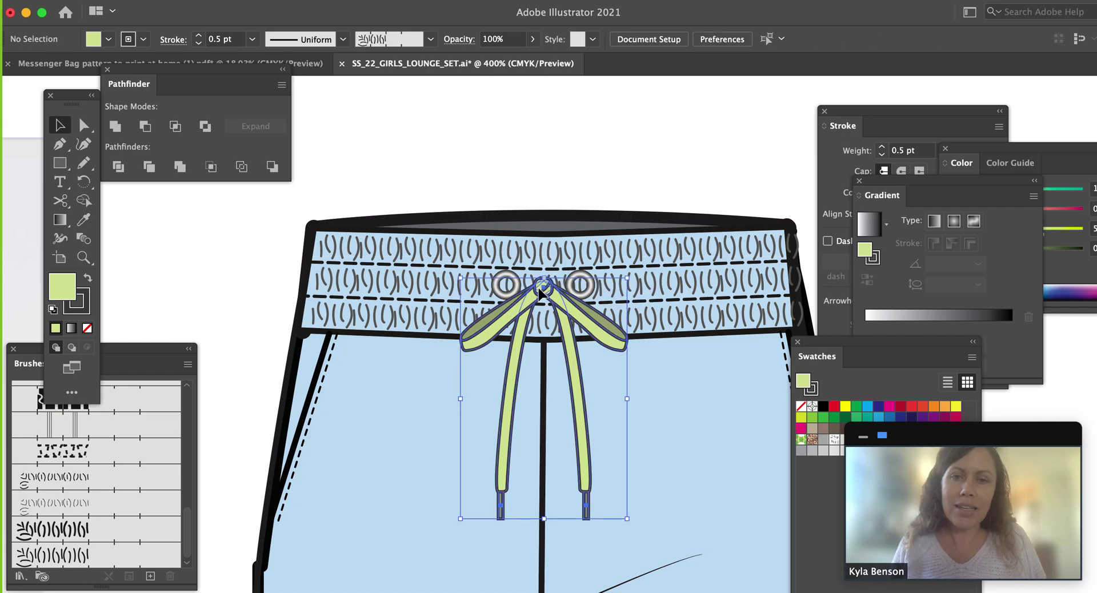
{"action": "double_click", "coordinate": [542, 293]}
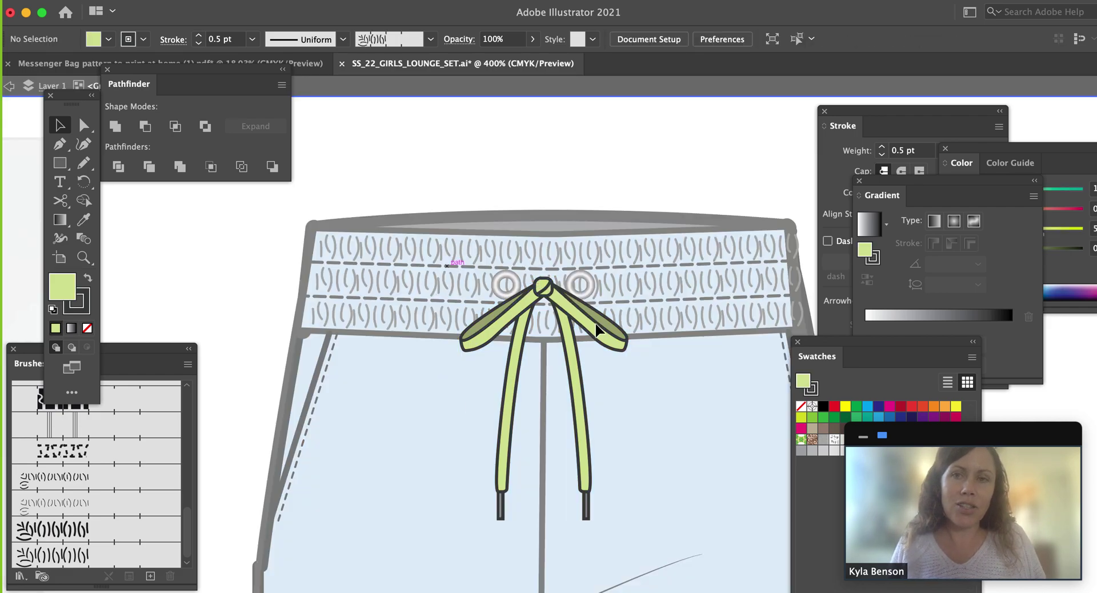
{"action": "key", "text": "super+z"}
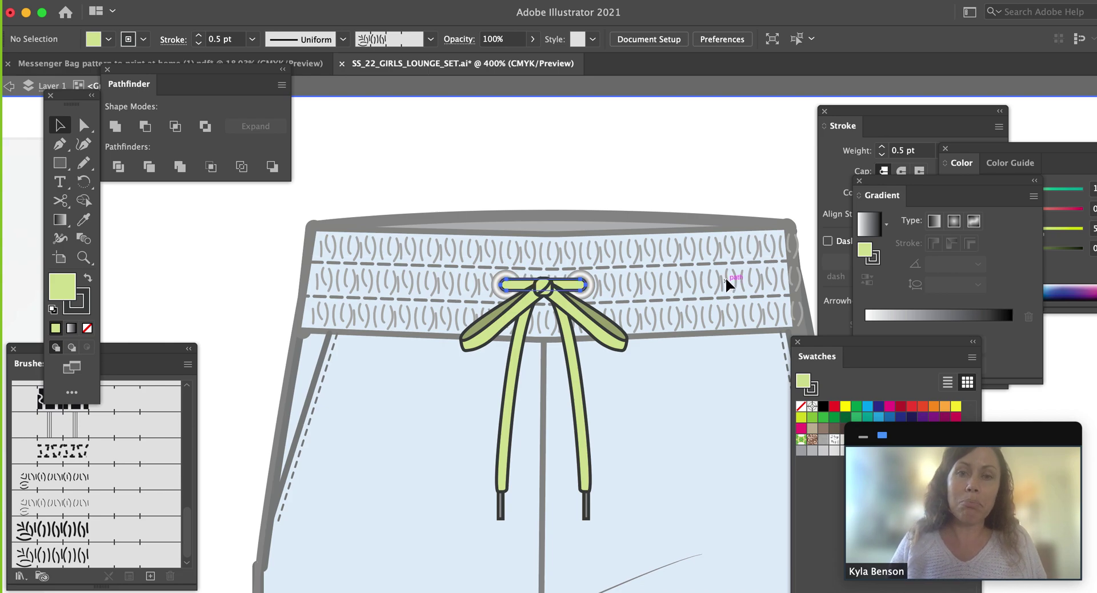
{"action": "double_click", "coordinate": [629, 178]}
{"action": "left_click", "coordinate": [525, 305]}
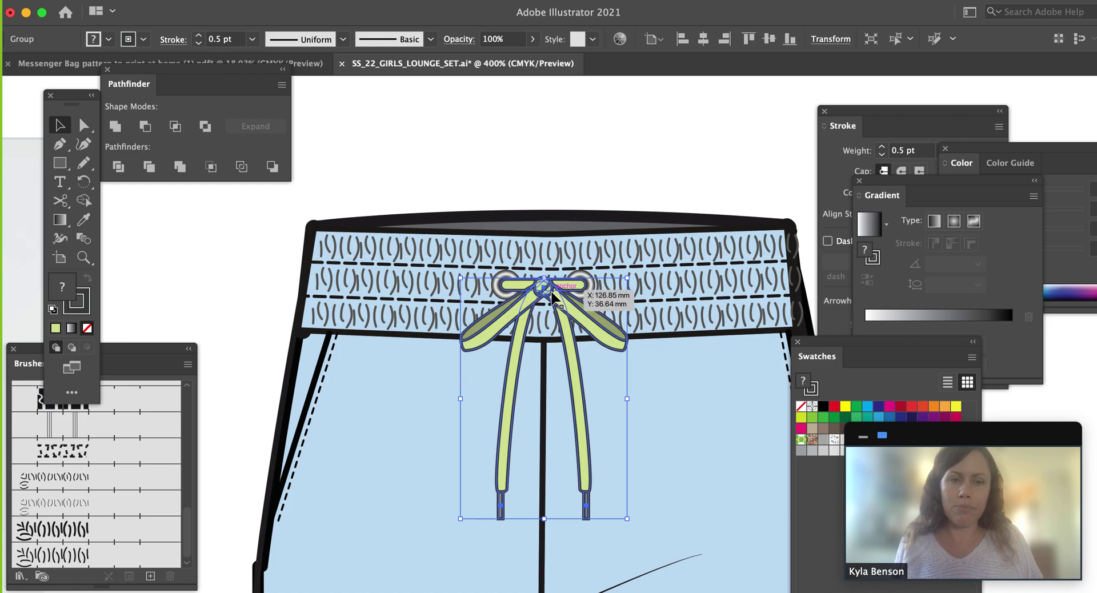
{"action": "left_click", "coordinate": [553, 166]}
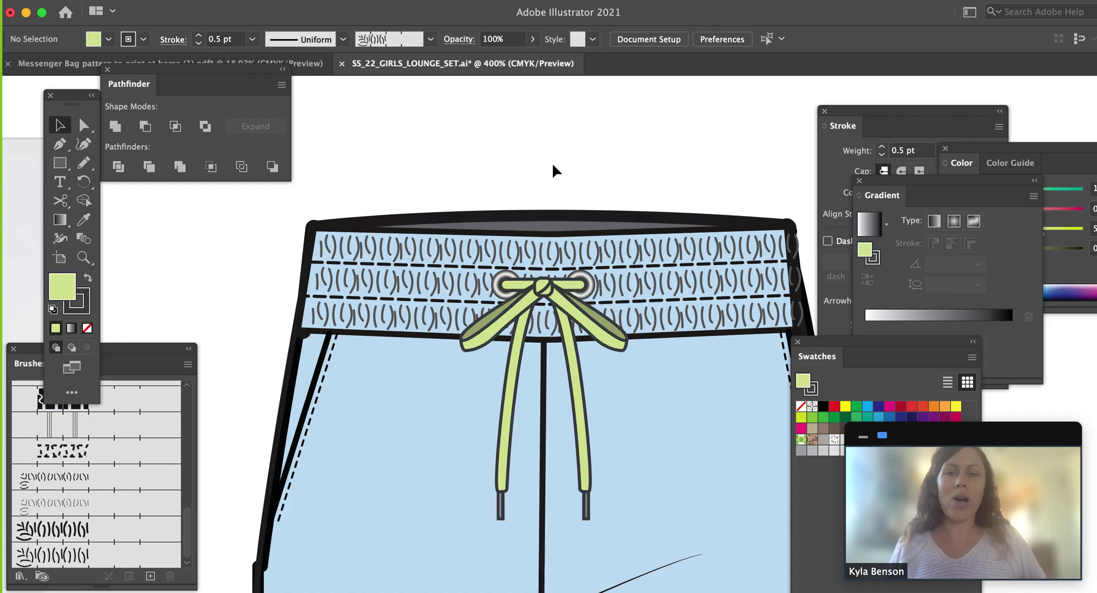
{"action": "key", "text": "super+0"}
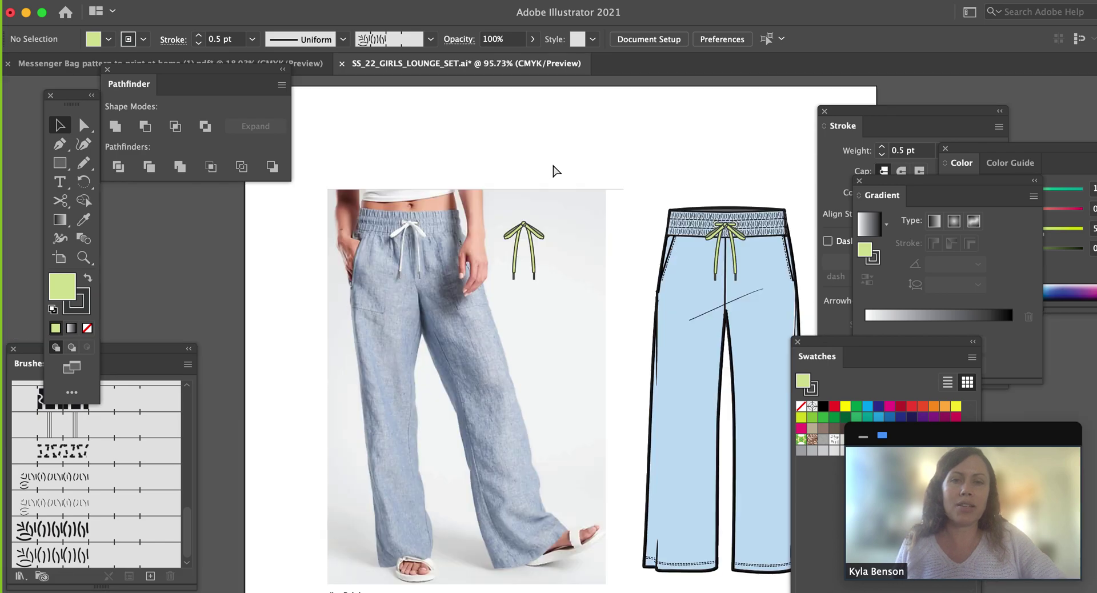